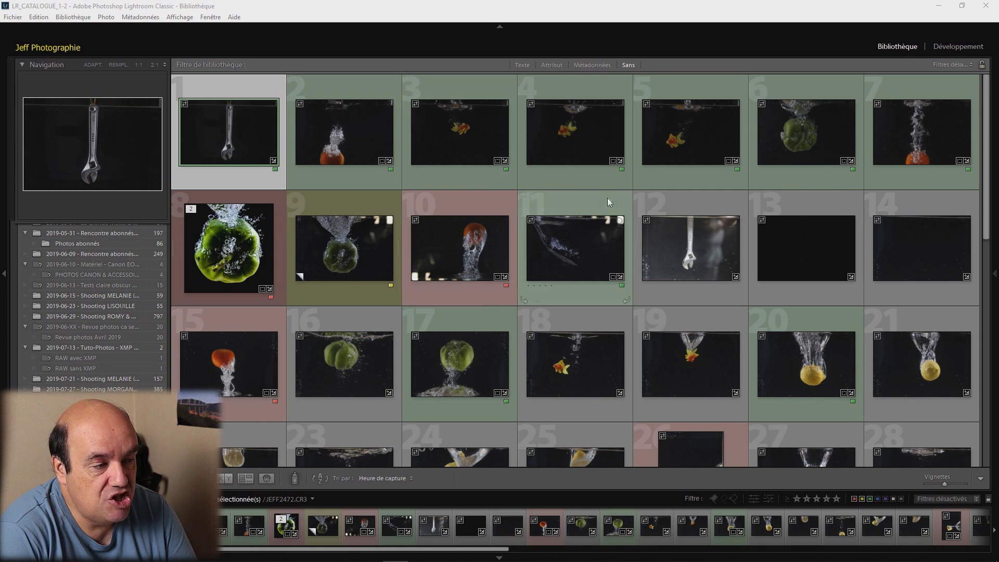
- Browse the grid, enable the Attribut filter, and select the green pepper splash stack
scroll(607, 200, "down", 3)
scroll(607, 200, "down", 5)
scroll(607, 200, "down", 4)
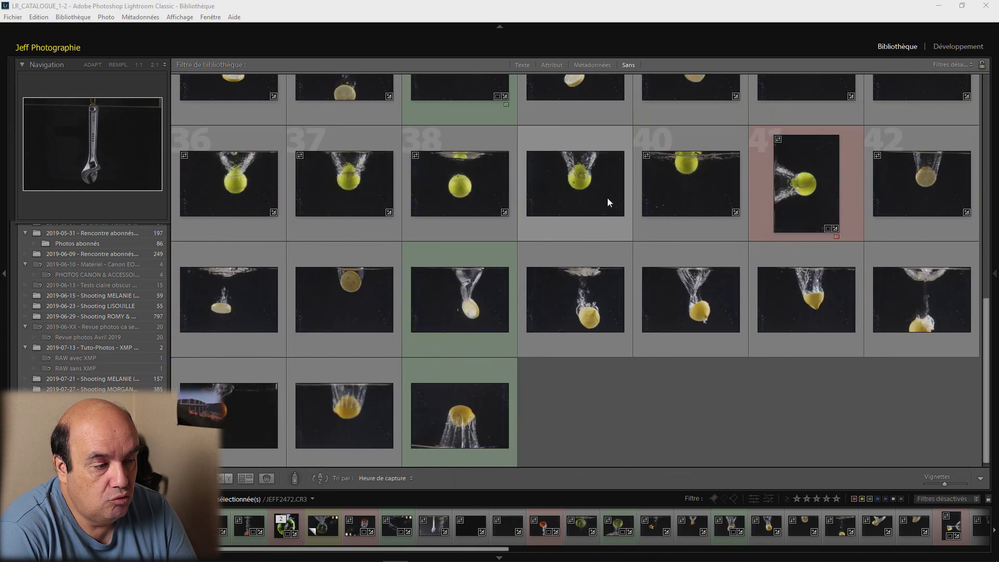
scroll(607, 202, "up", 3)
scroll(607, 202, "up", 5)
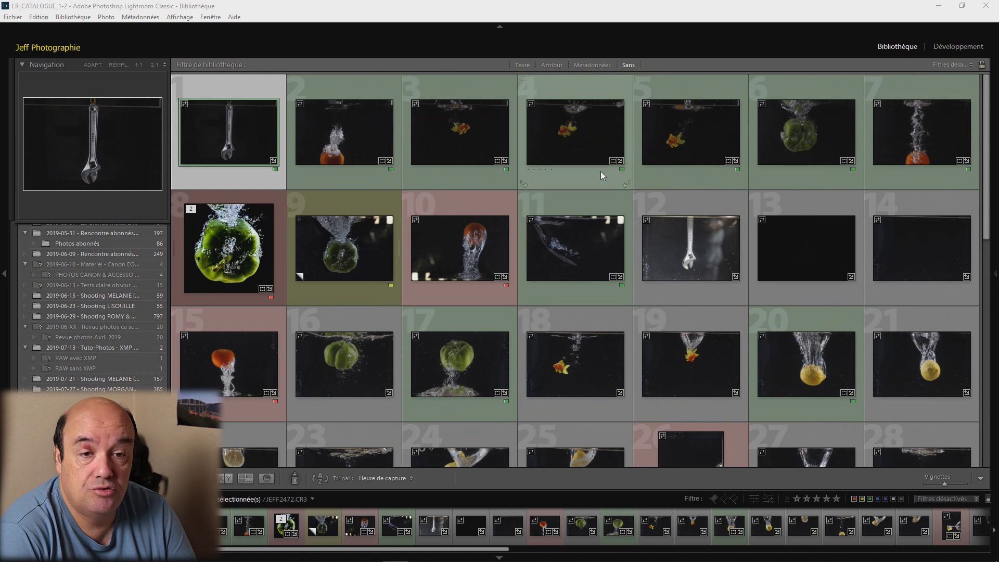
mouse_move(574, 248)
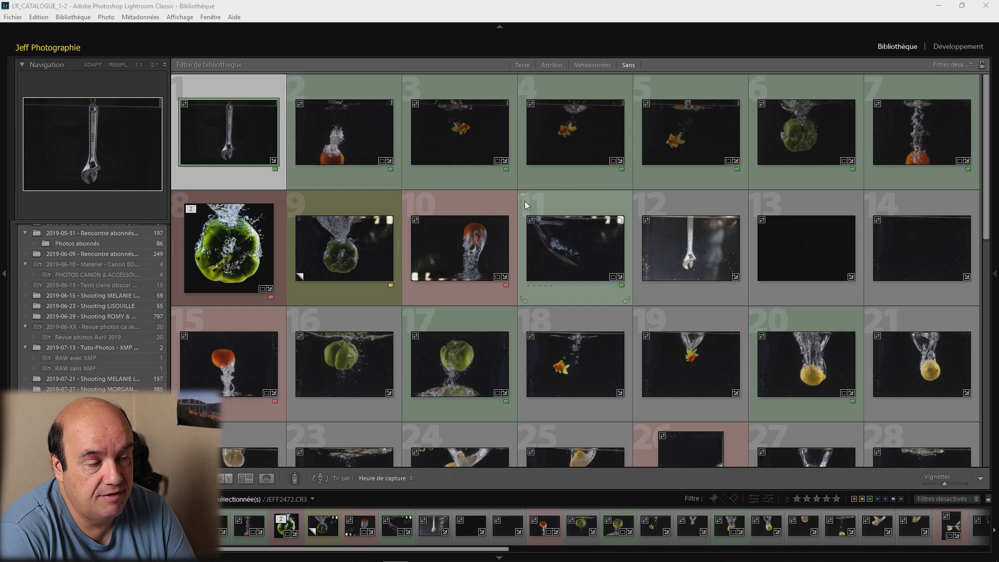
scroll(576, 212, "down", 3)
scroll(576, 211, "down", 1)
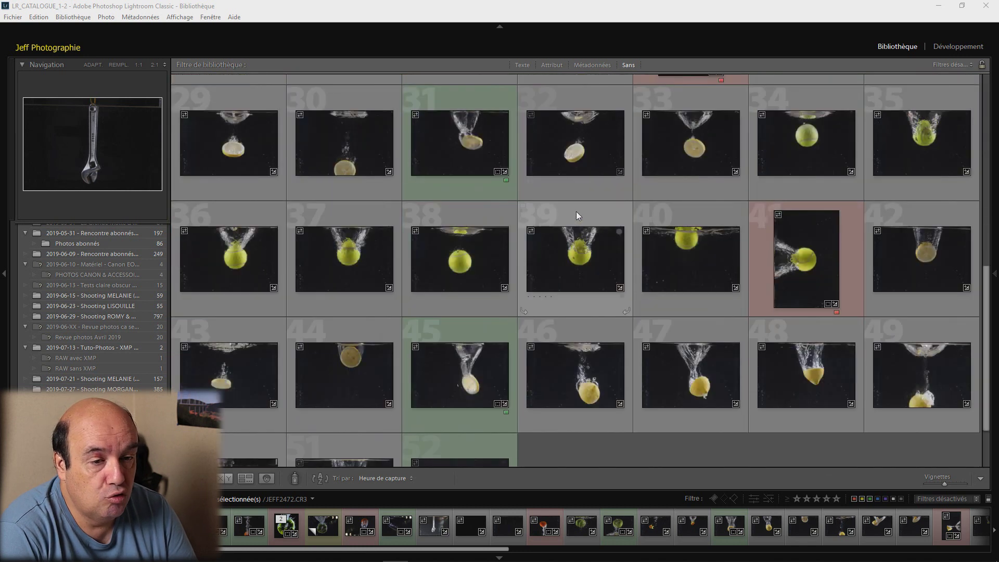
scroll(576, 211, "up", 1)
scroll(576, 212, "up", 1)
scroll(576, 211, "up", 2)
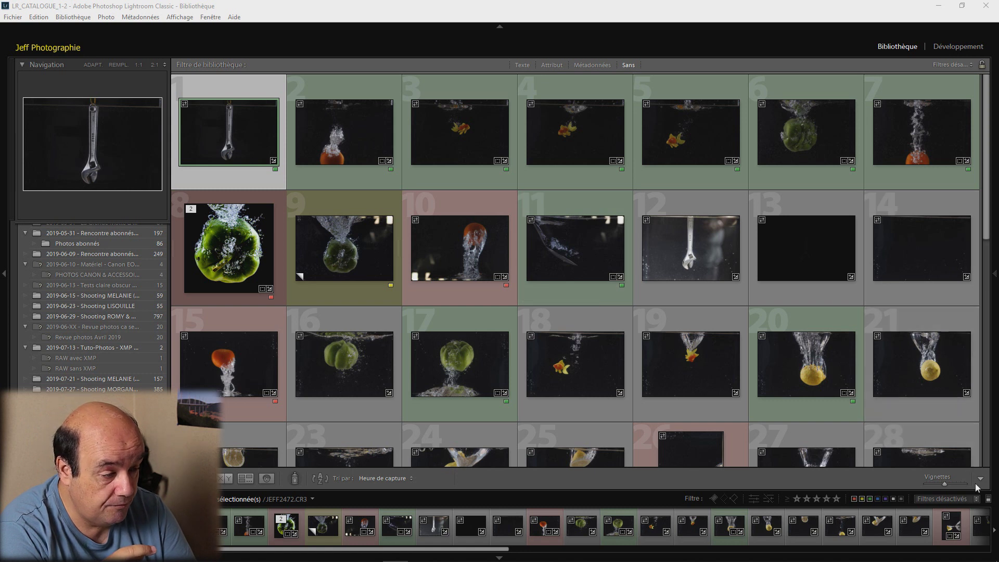
left_click(988, 500)
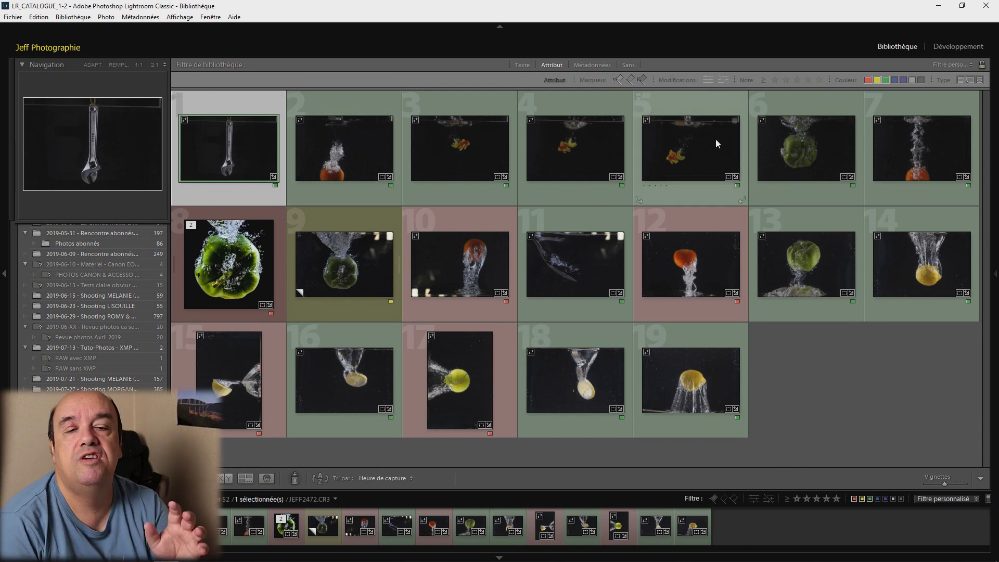
mouse_move(716, 144)
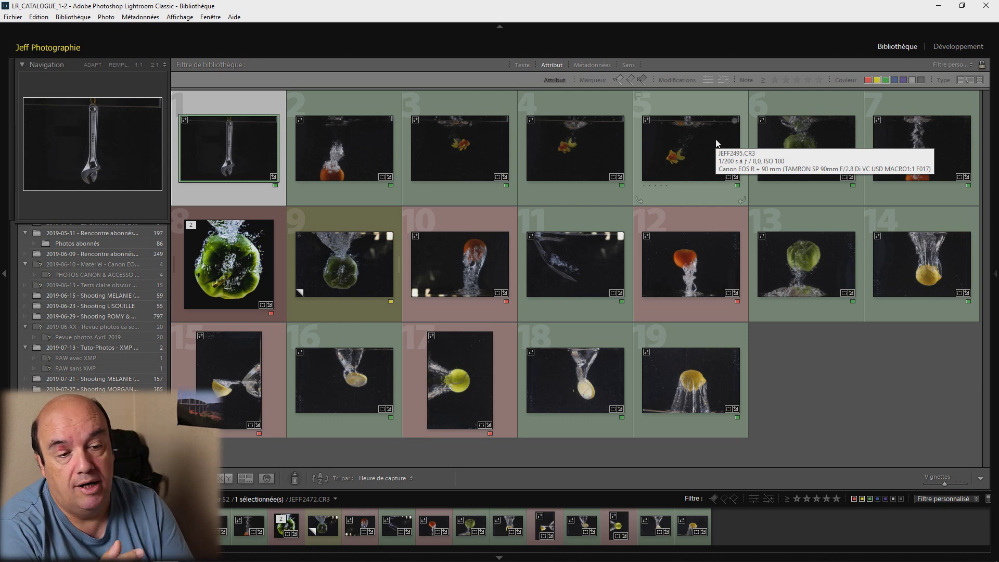
left_click(278, 264)
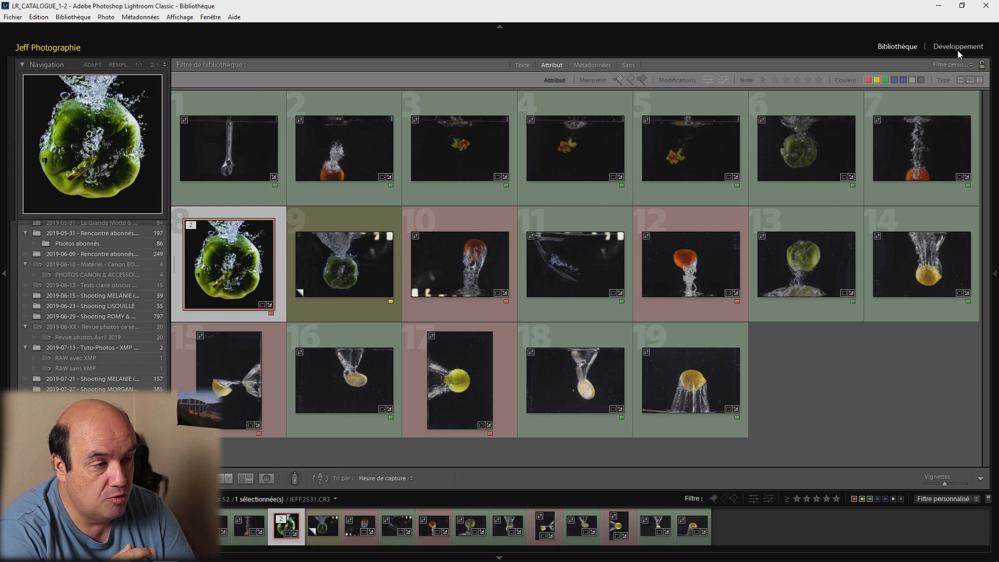
- Open the green pepper photo in the Développement module
left_click(958, 48)
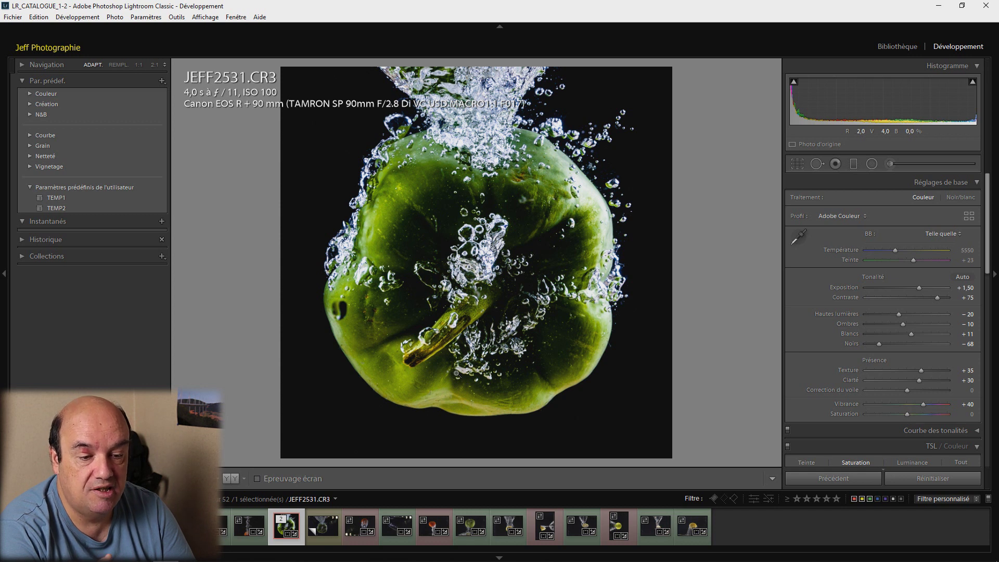
- Switch to the pepper's virtual copy, JEFF2531.CR3 Copie 1, in the filmstrip
left_click(330, 541)
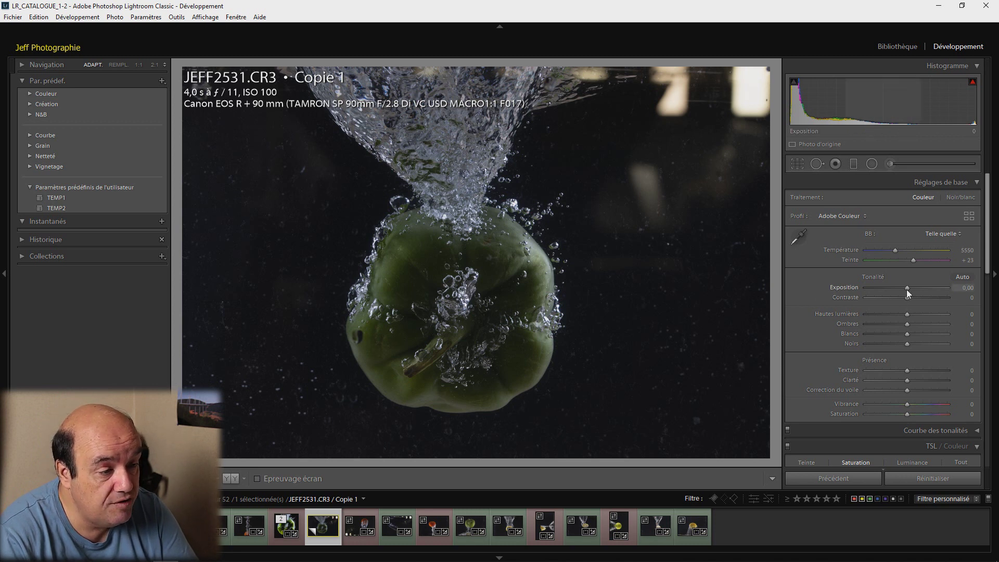
- Nudge the virtual copy's Exposition up in small steps to +1,40
key("Up")
key("Up")
key("Up")
key("Up")
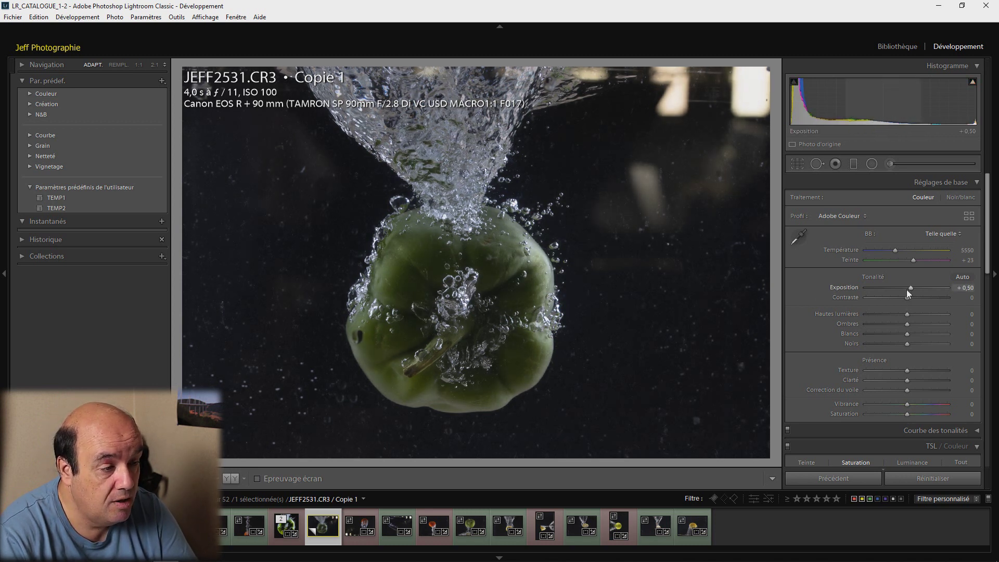
key("Up")
key("Up")
key("Up")
key("Up")
key("Up")
key("Up")
key("Up")
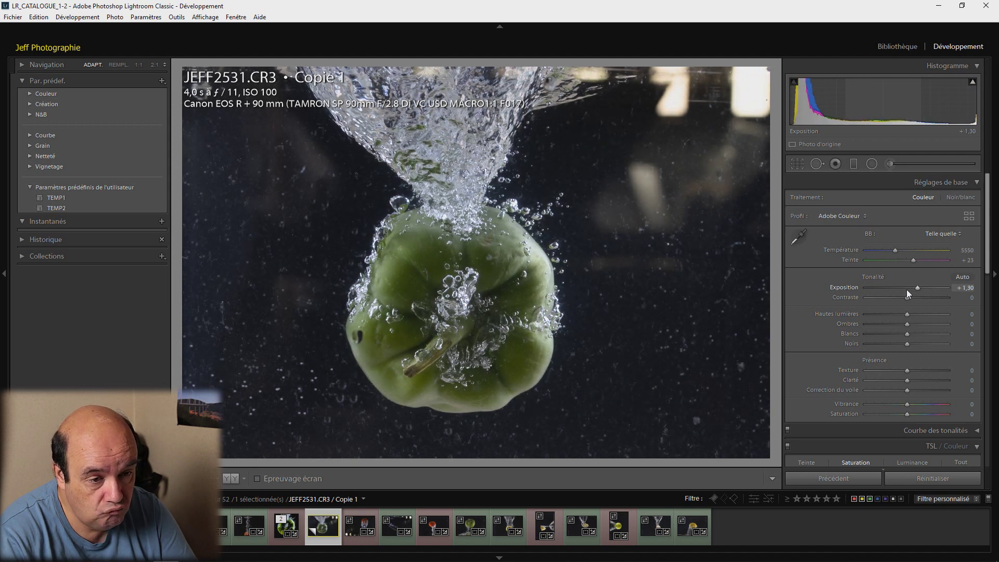
key("Up")
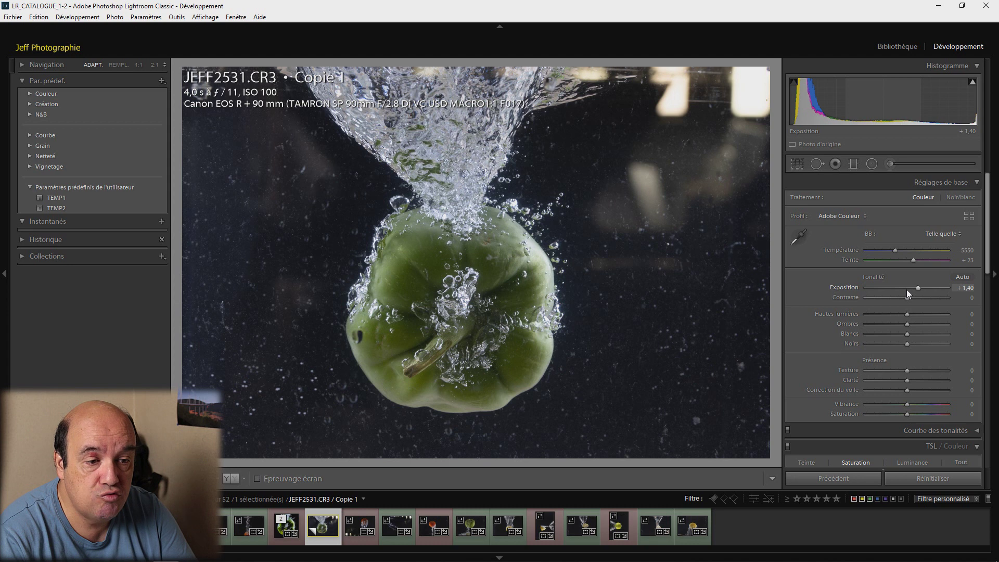
key("Up")
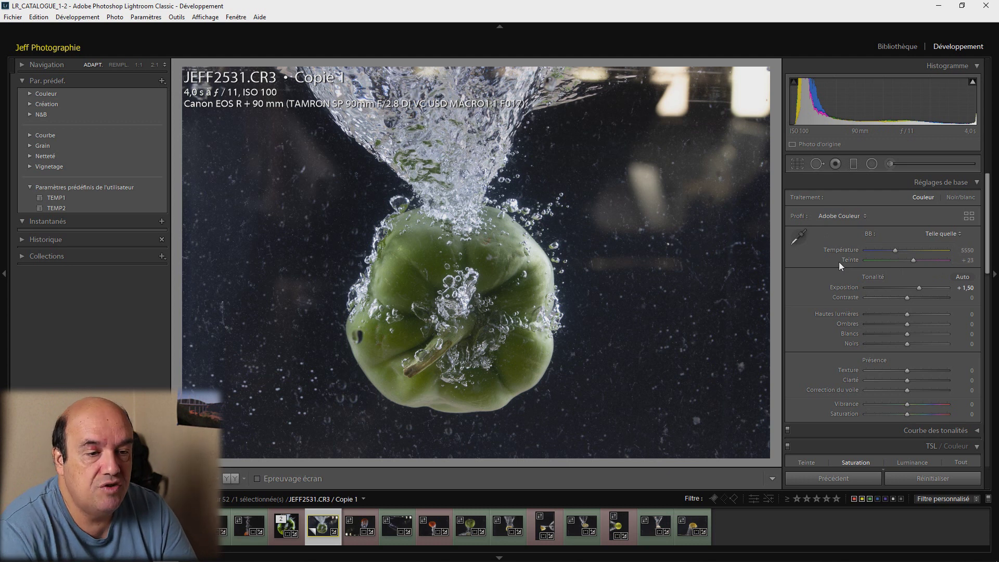
- Crop the pepper copy to a 1 x 1 square, tightened and centred on the pepper
left_click(796, 164)
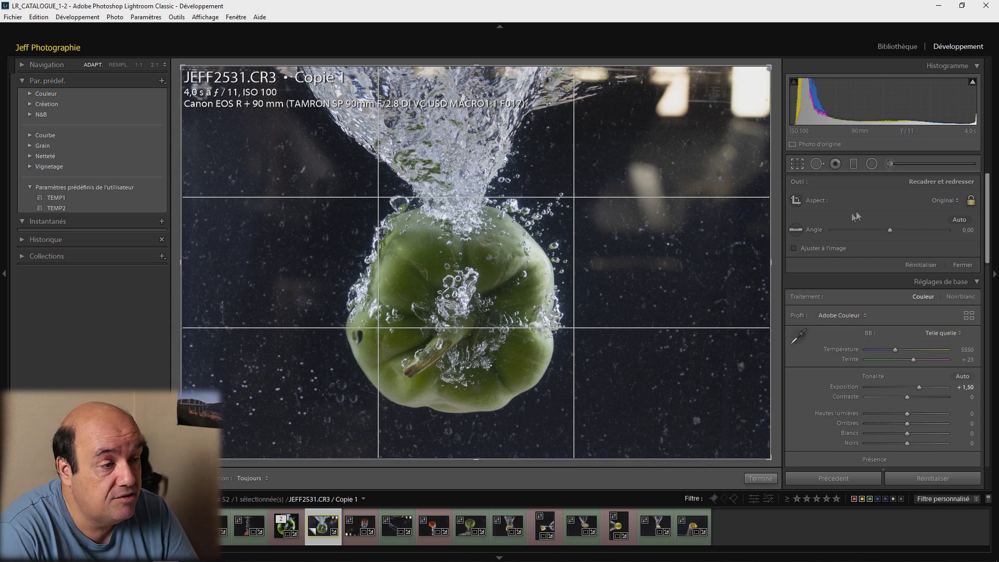
left_click(942, 201)
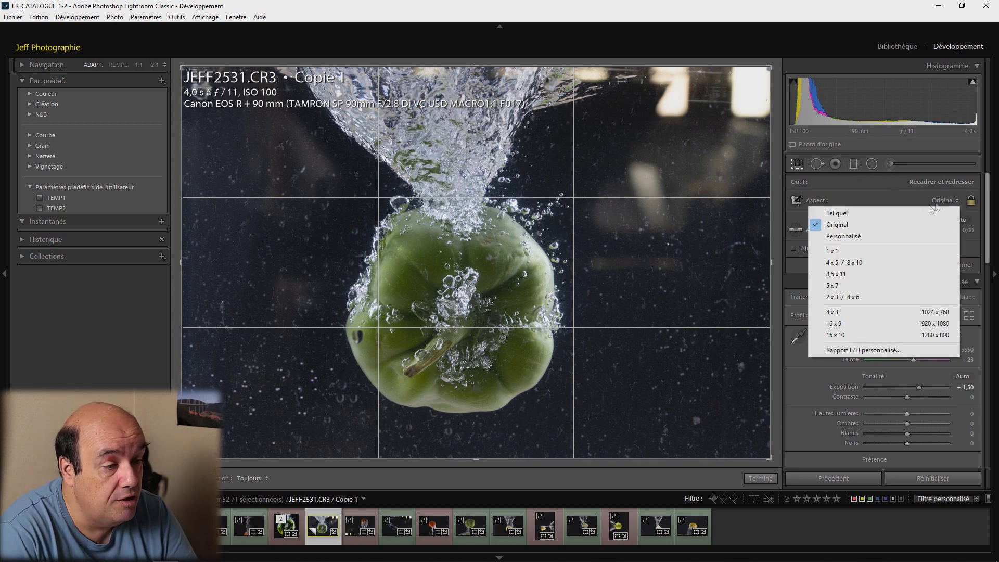
left_click(885, 250)
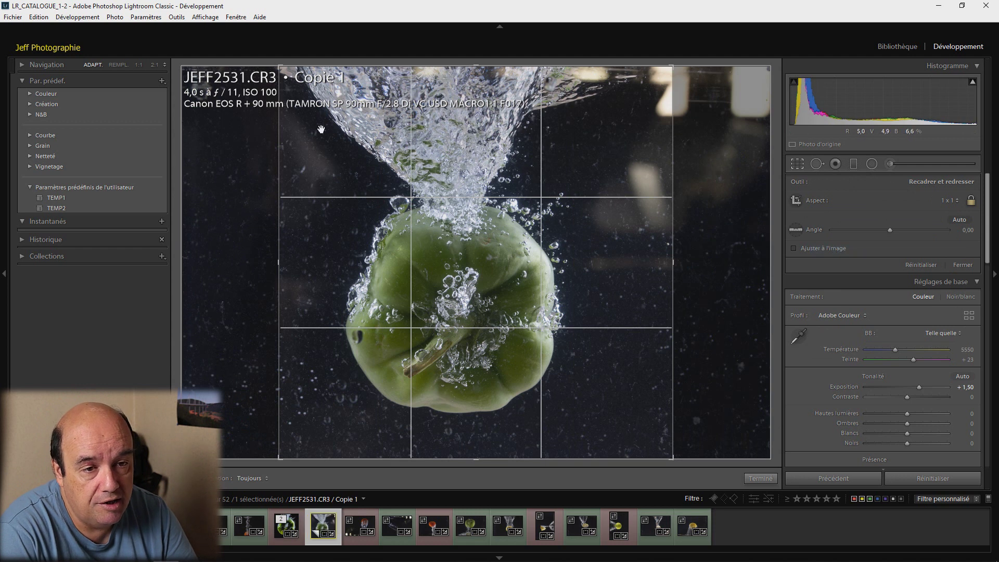
left_click_drag(276, 68, 292, 106)
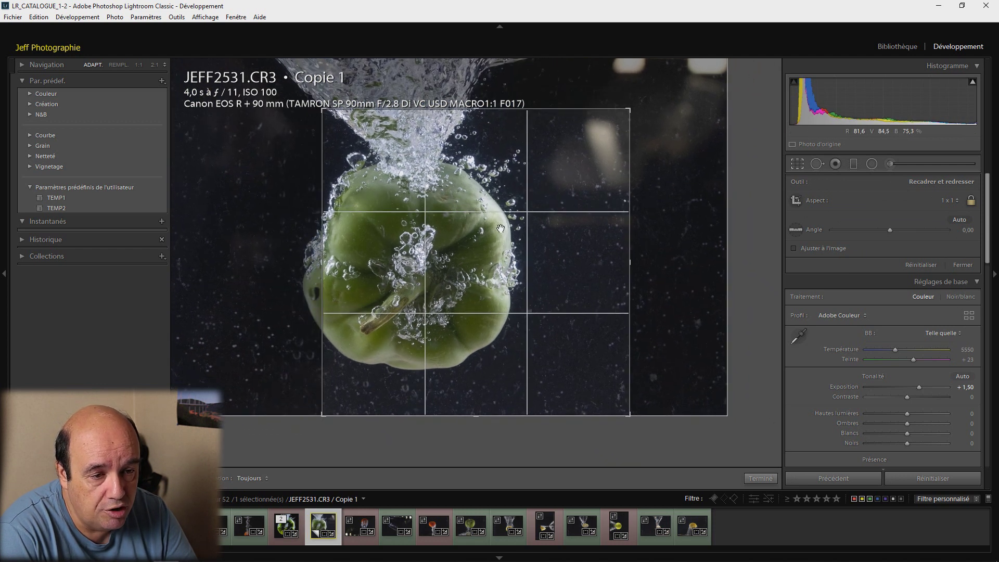
left_click_drag(500, 228, 539, 235)
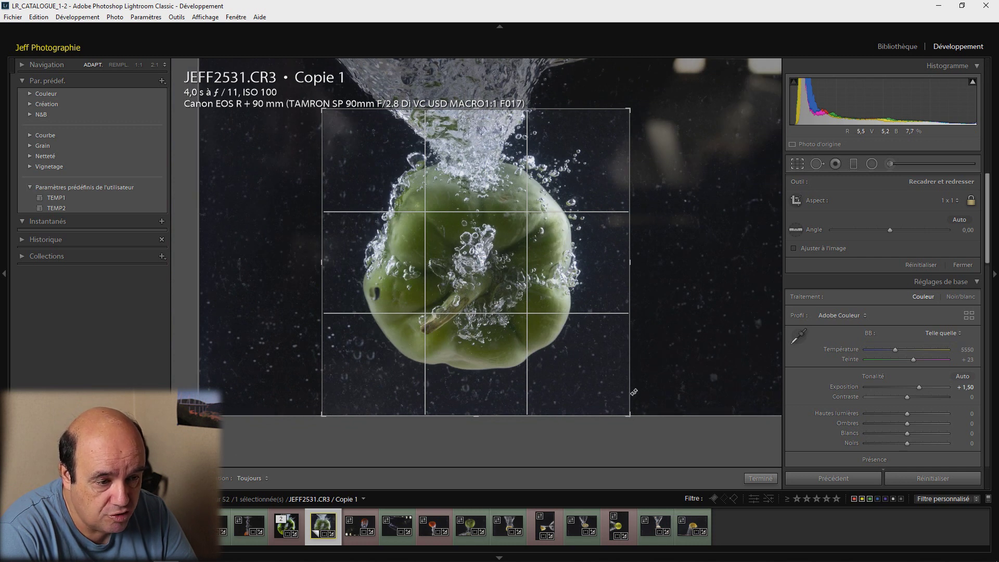
left_click_drag(632, 414, 613, 399)
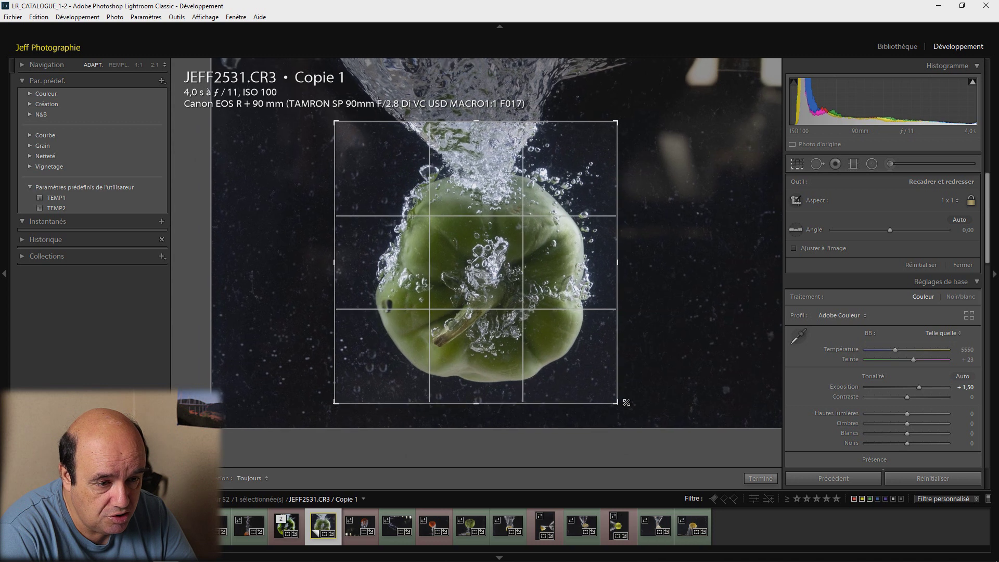
left_click_drag(514, 297, 508, 297)
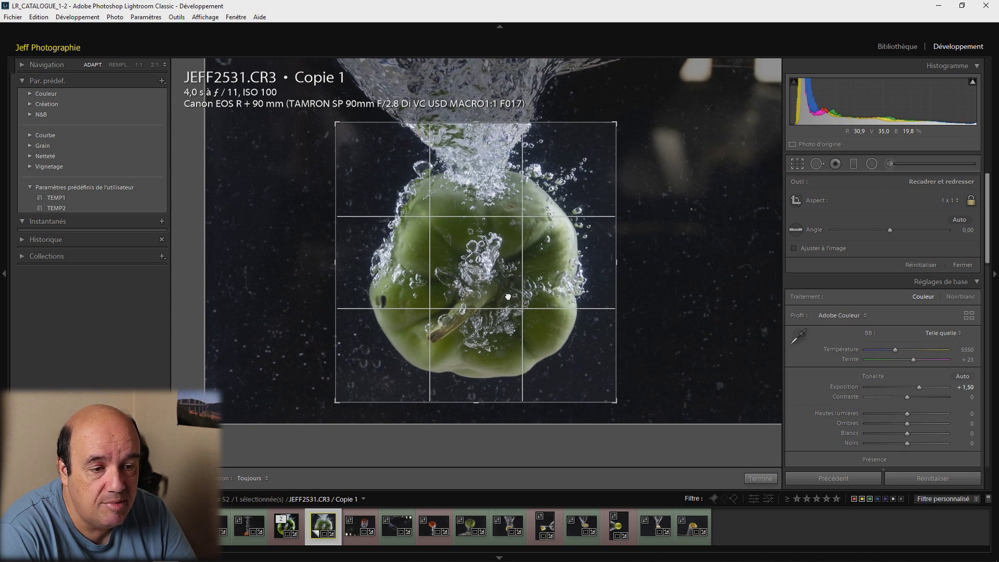
left_click_drag(508, 297, 507, 294)
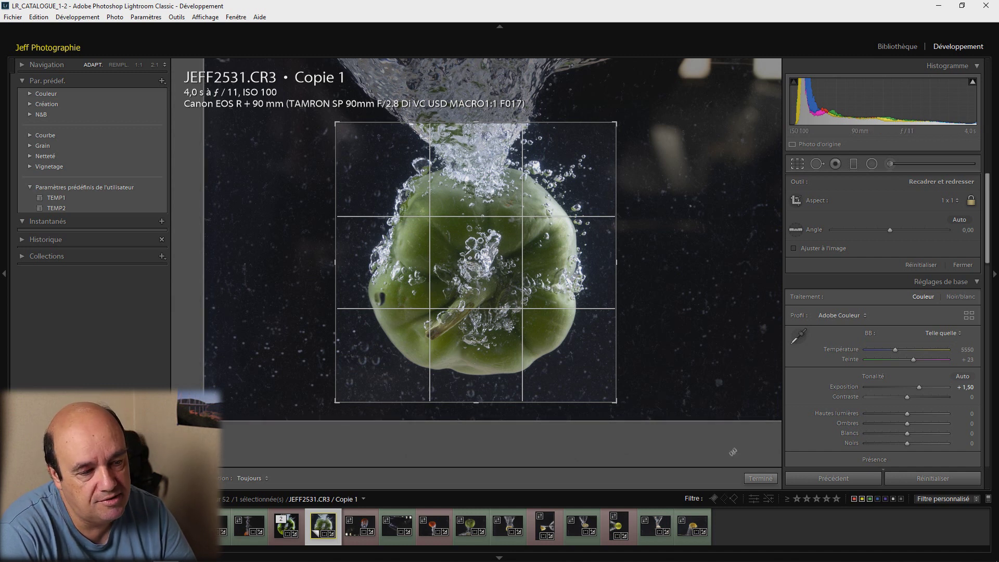
left_click(761, 478)
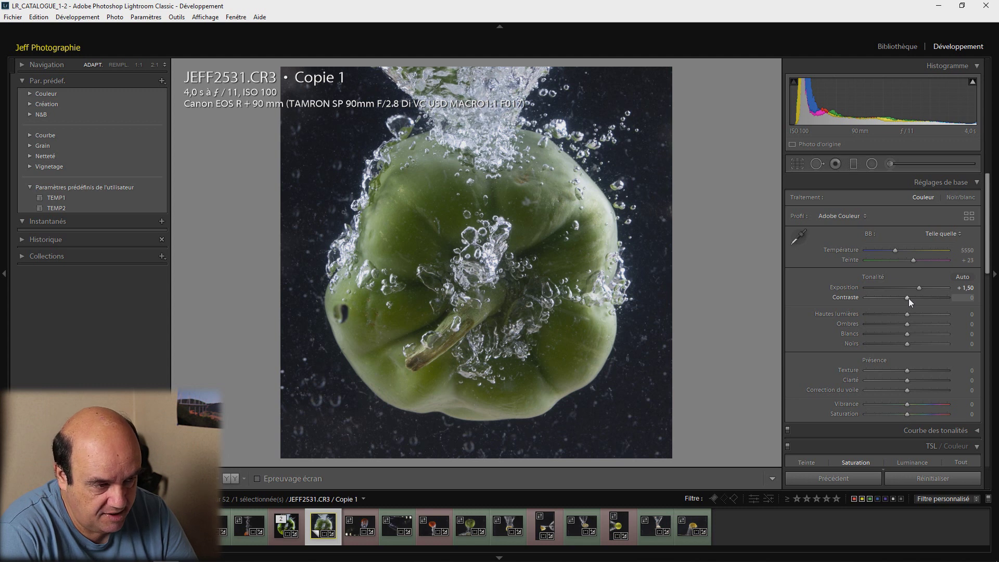
- Turn on the highlight clipping warning and raise Blancs (Whites) to +10
scroll(908, 298, "up", 4)
scroll(908, 298, "up", 4)
scroll(909, 298, "up", 4)
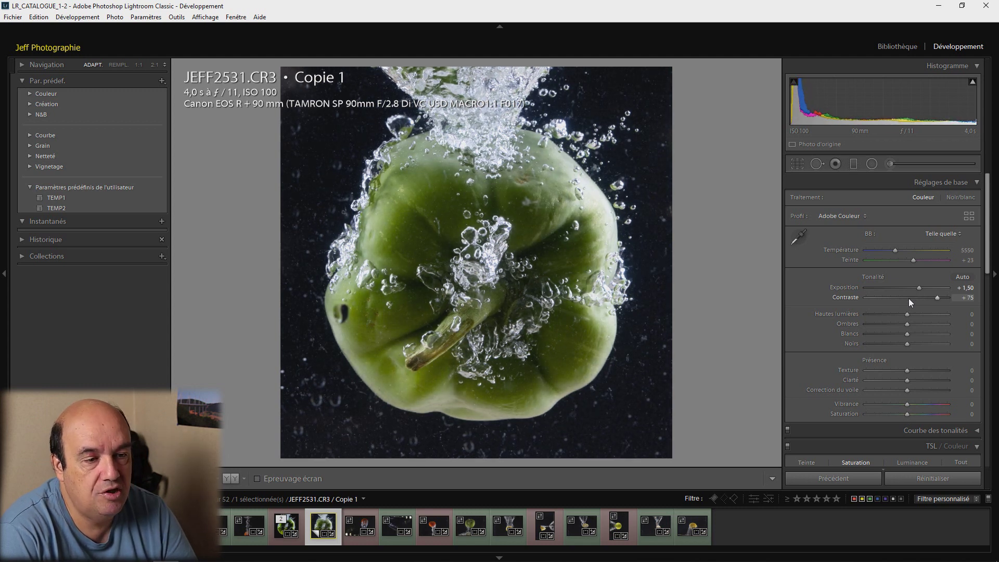
scroll(908, 299, "up", 3)
scroll(909, 299, "down", 1)
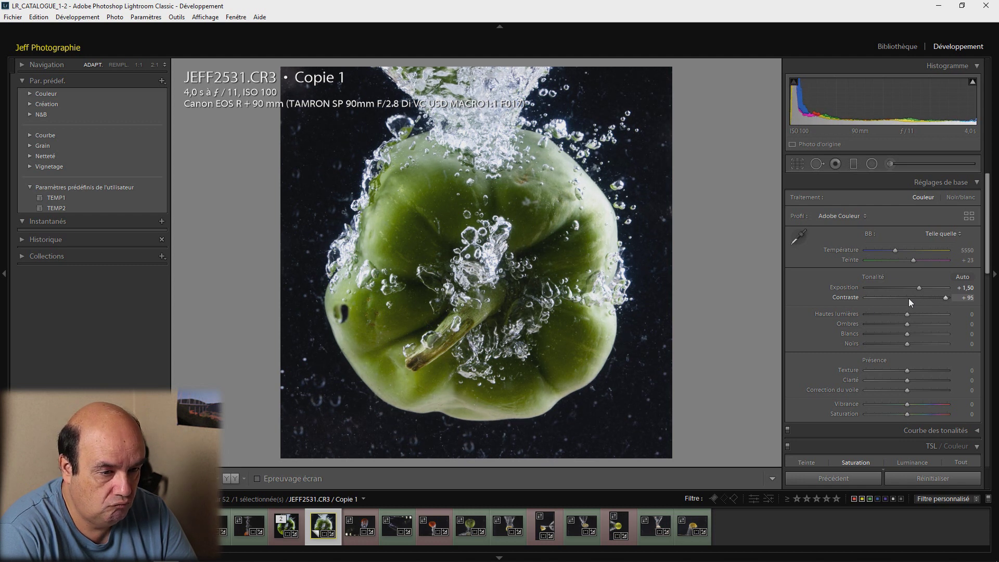
scroll(908, 298, "down", 1)
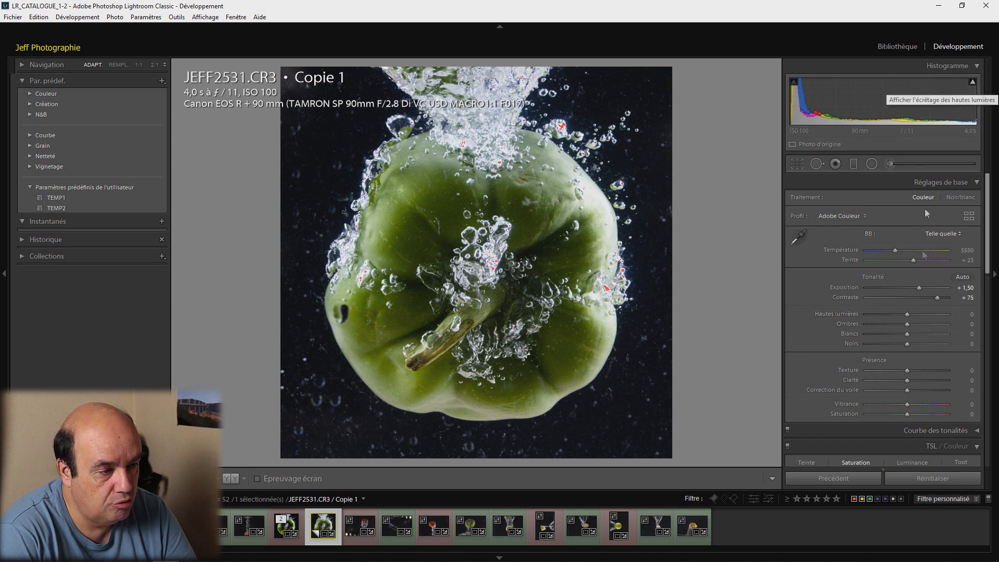
scroll(908, 315, "down", 3)
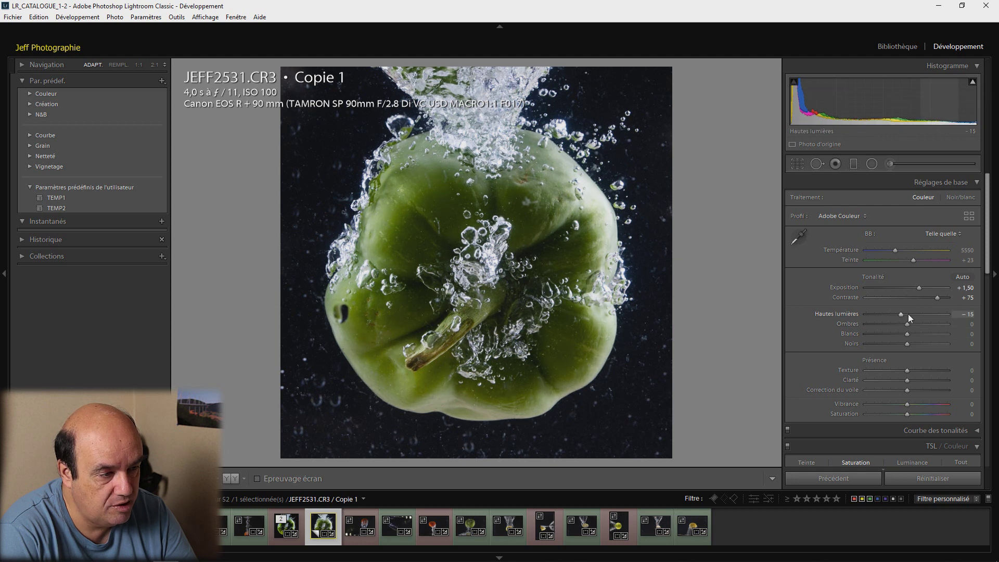
scroll(907, 313, "down", 1)
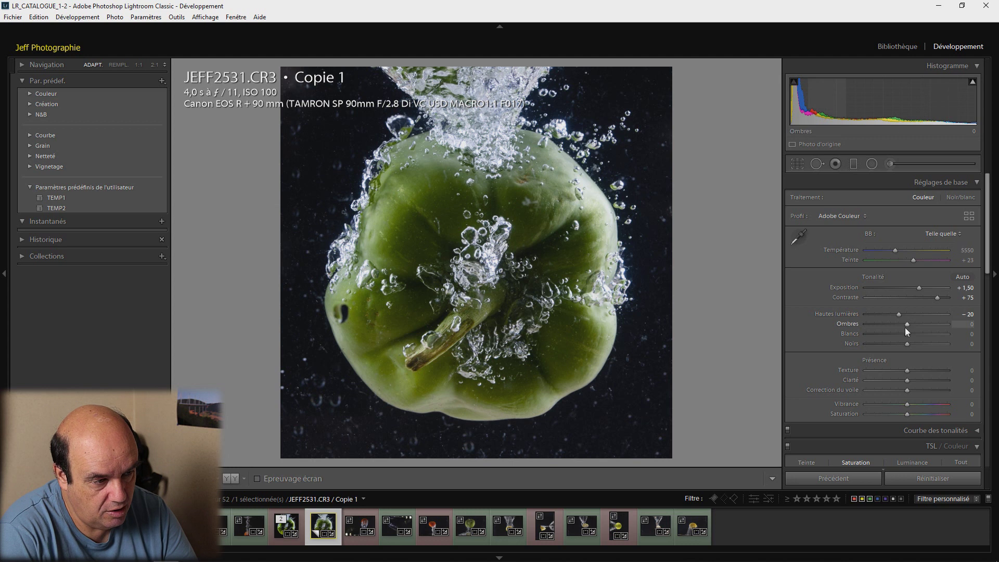
scroll(906, 325, "up", 2)
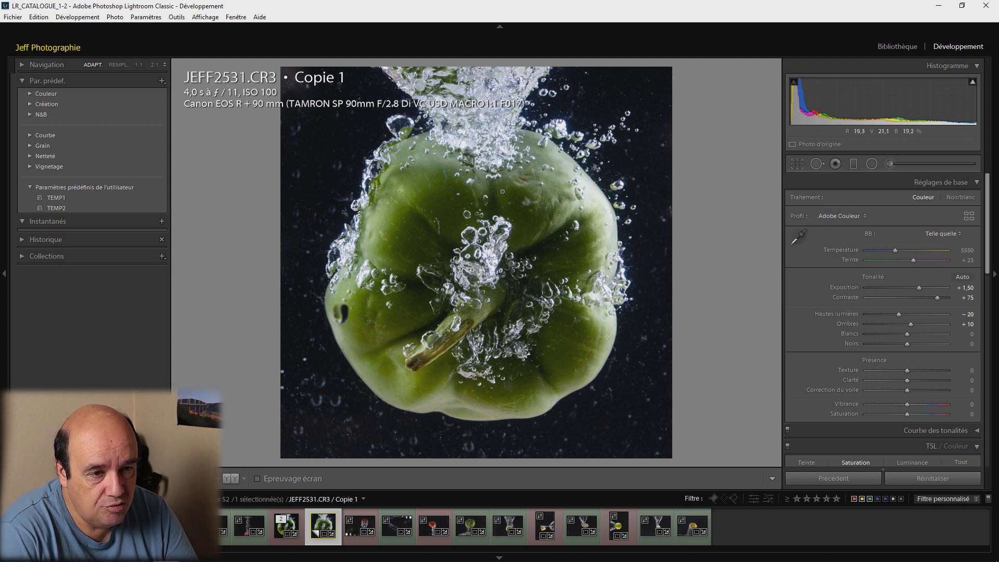
left_click(972, 82)
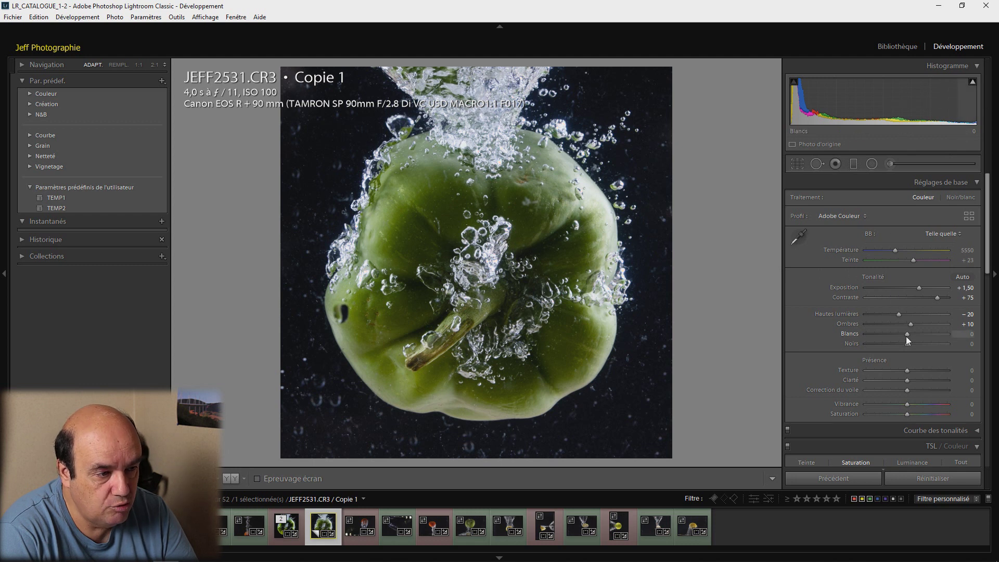
key("Up")
key("Up")
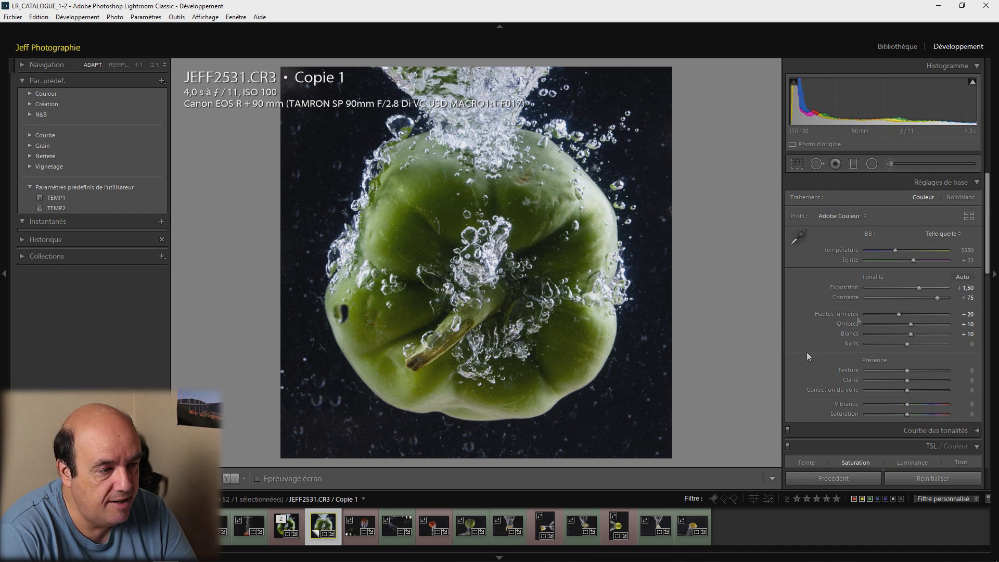
- Lower Noirs (Blacks) to −60 so the water background turns deeper black
scroll(907, 343, "down", 2)
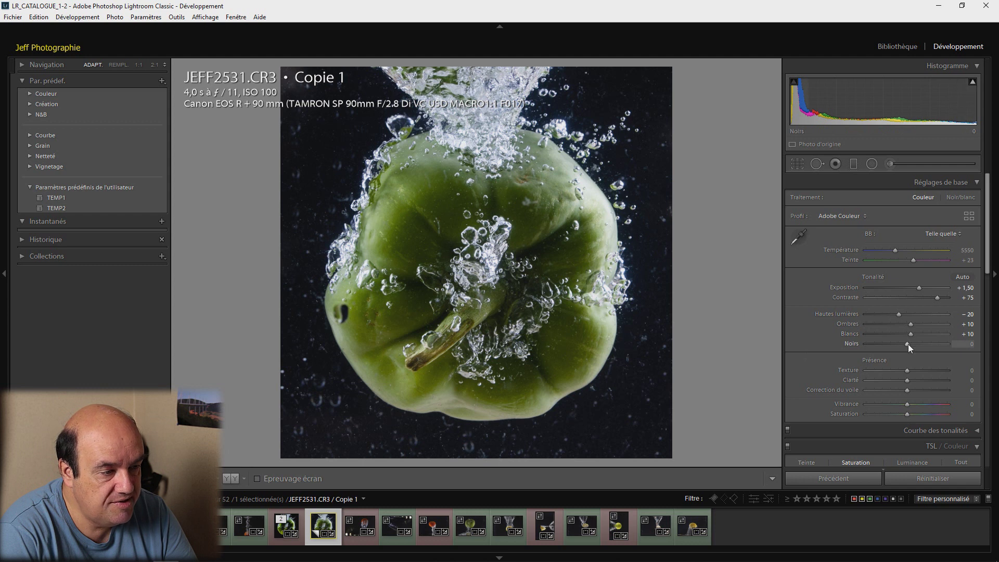
scroll(907, 345, "down", 2)
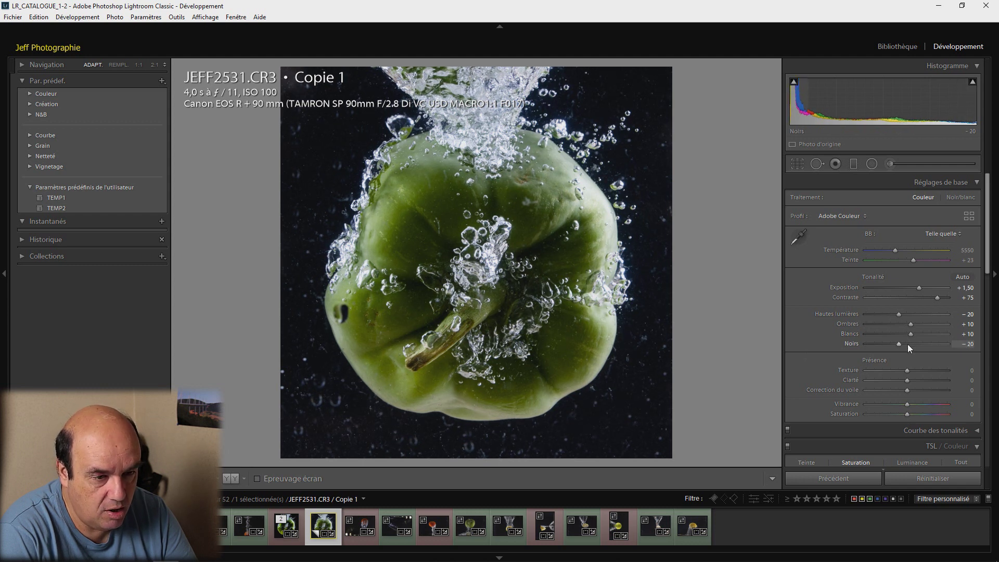
scroll(907, 345, "down", 2)
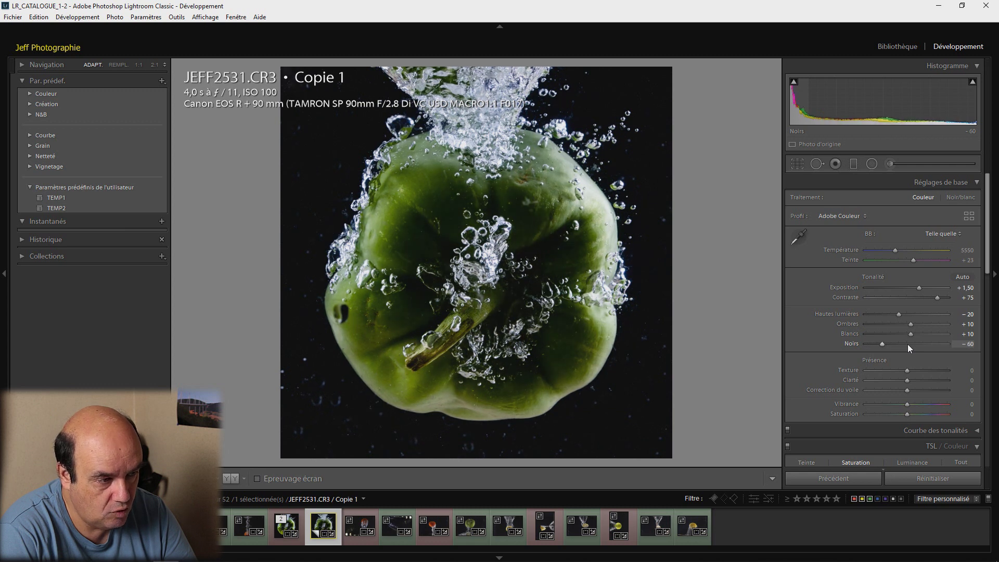
scroll(908, 344, "up", 1)
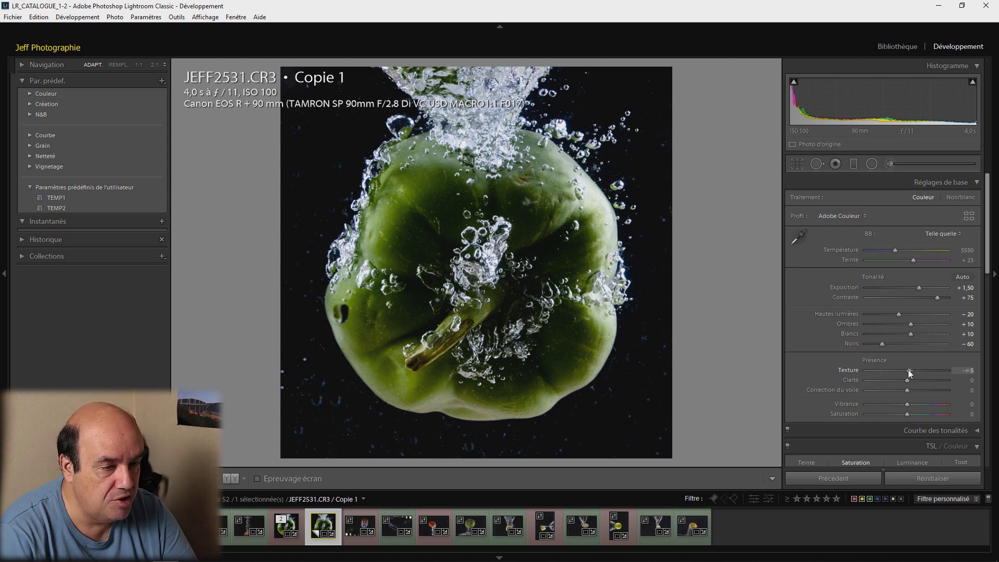
- Set Texture to +35, Clarté to +30 and Vibrance to +35 in the Presence section
key("Up")
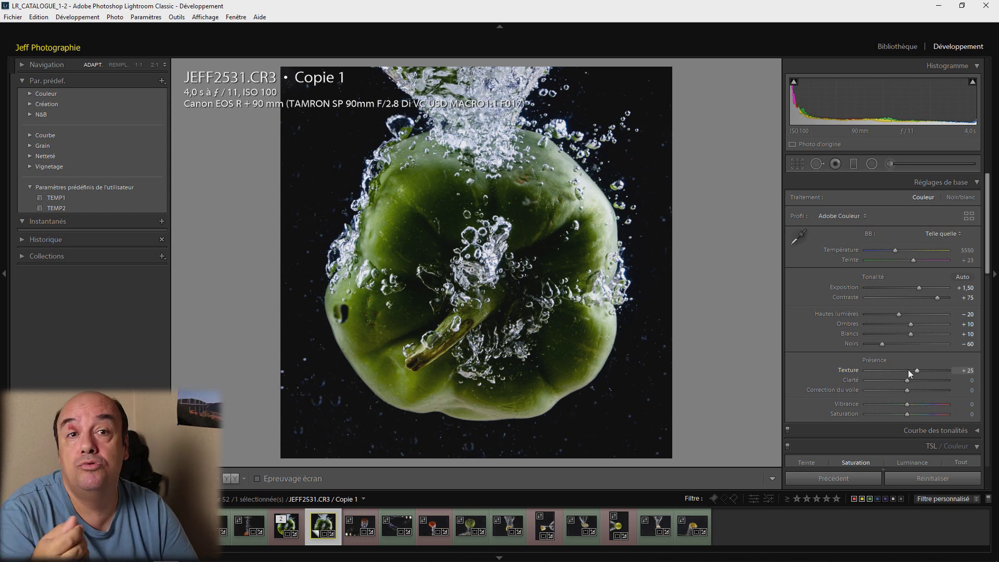
key("Up")
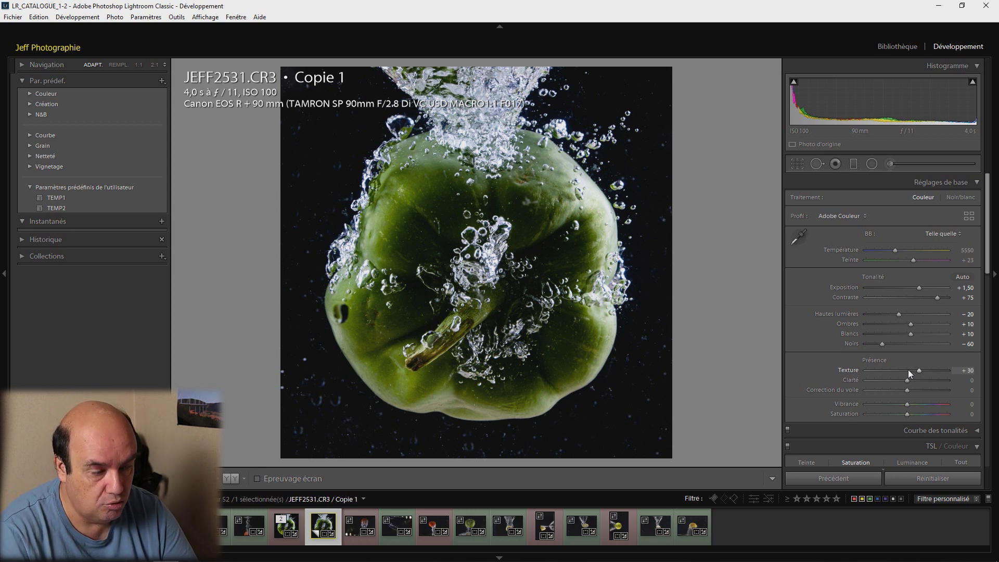
key("Up")
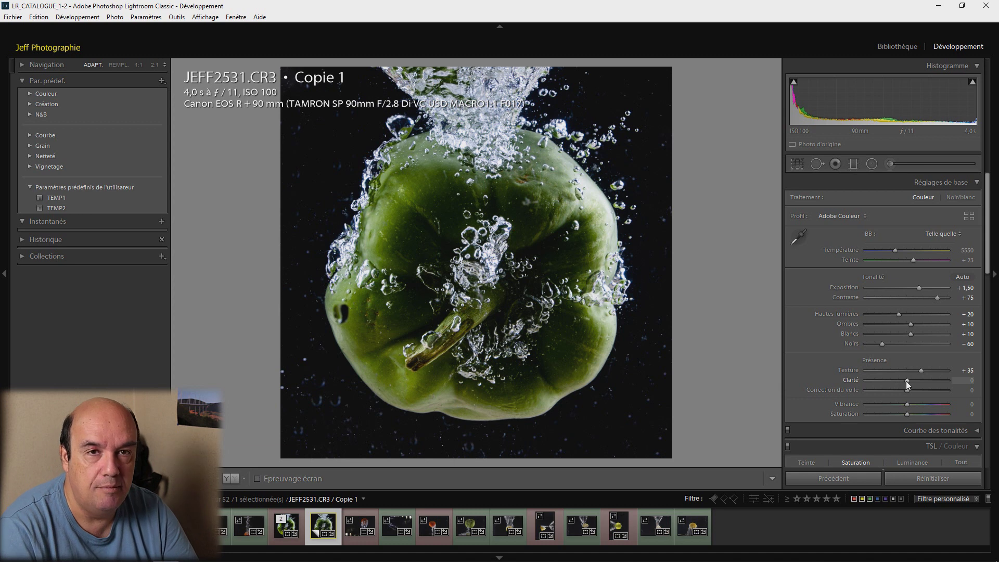
key("Up")
key("Up")
key("Up")
key("Up")
key("Up")
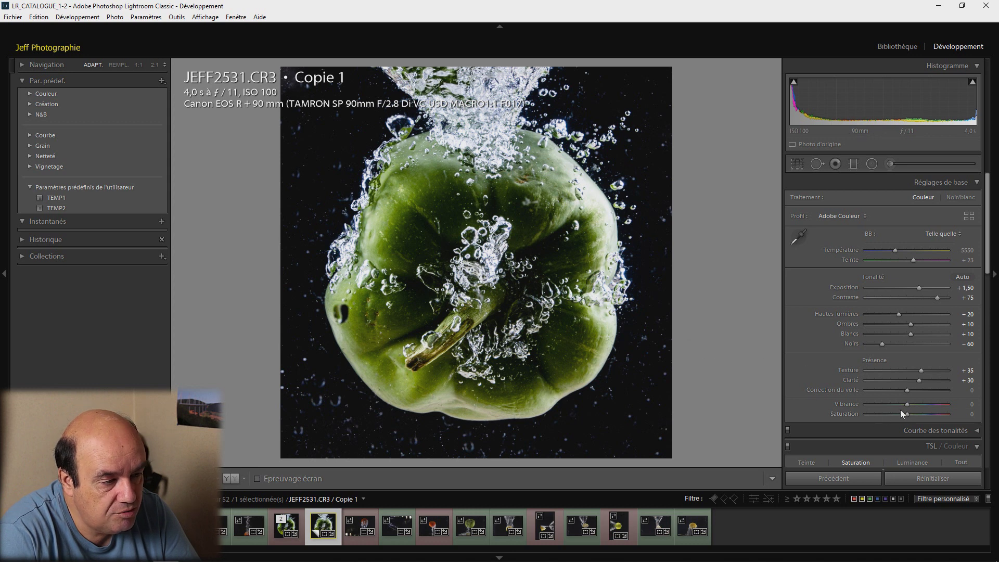
scroll(908, 405, "up", 3)
scroll(907, 405, "up", 1)
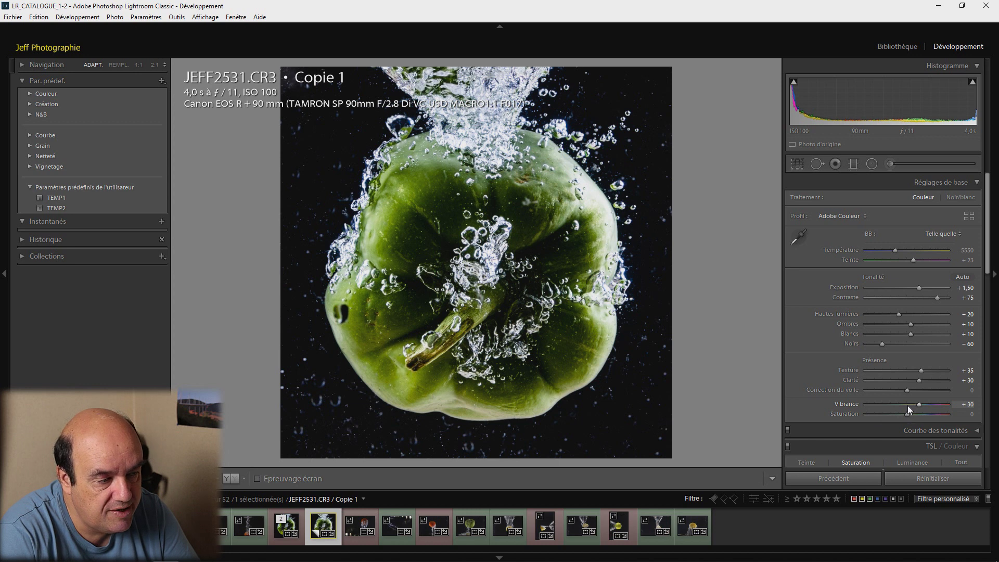
scroll(908, 405, "up", 1)
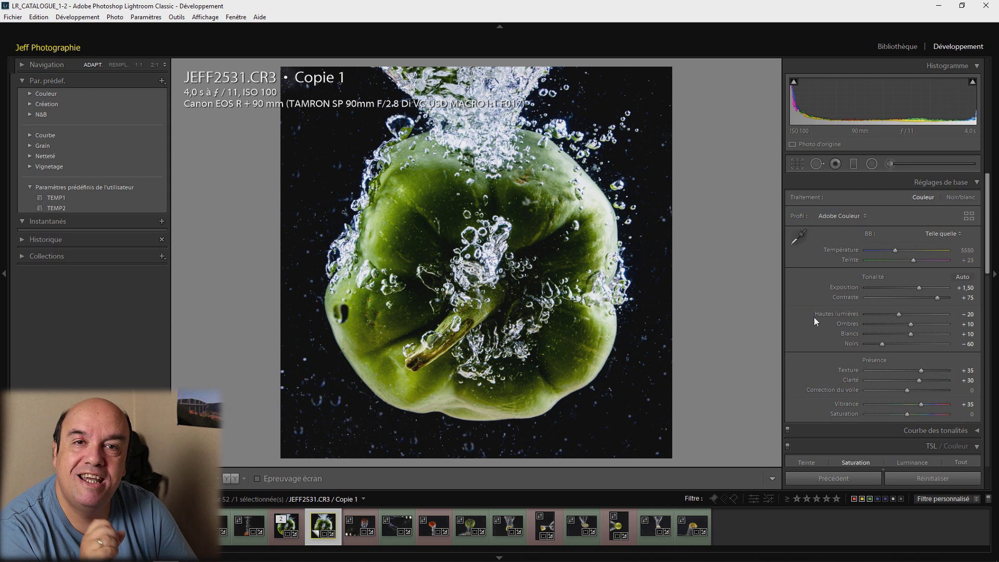
- In the HSL Saturation panel, set Jaune to +100 and Vert to +45
scroll(813, 317, "down", 3)
scroll(814, 317, "down", 3)
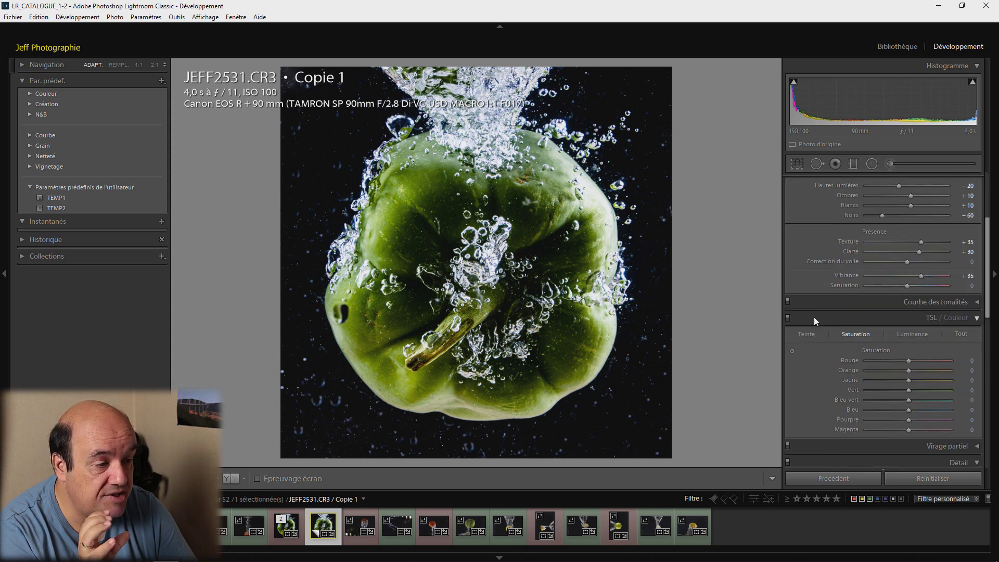
scroll(814, 317, "down", 3)
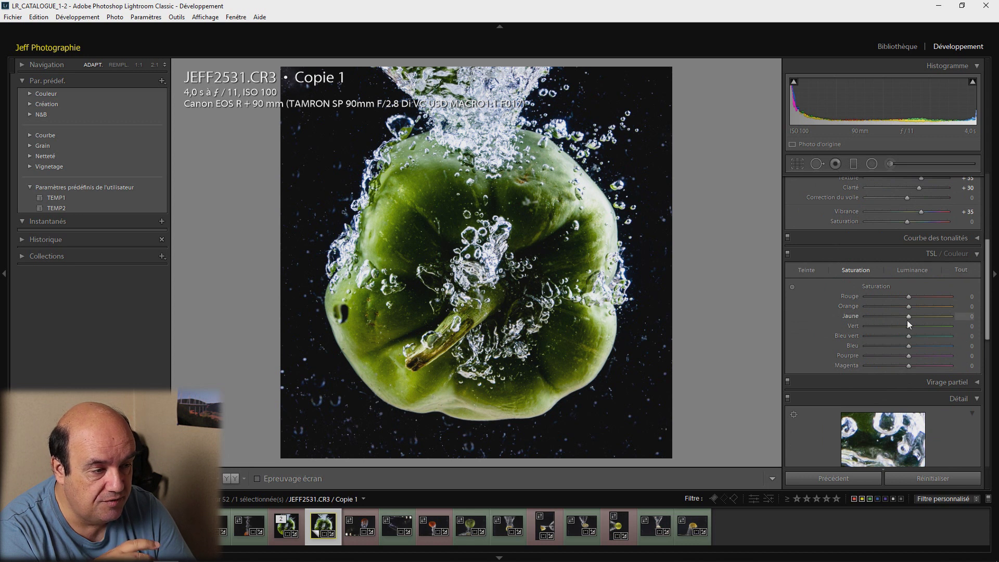
left_click_drag(908, 317, 967, 315)
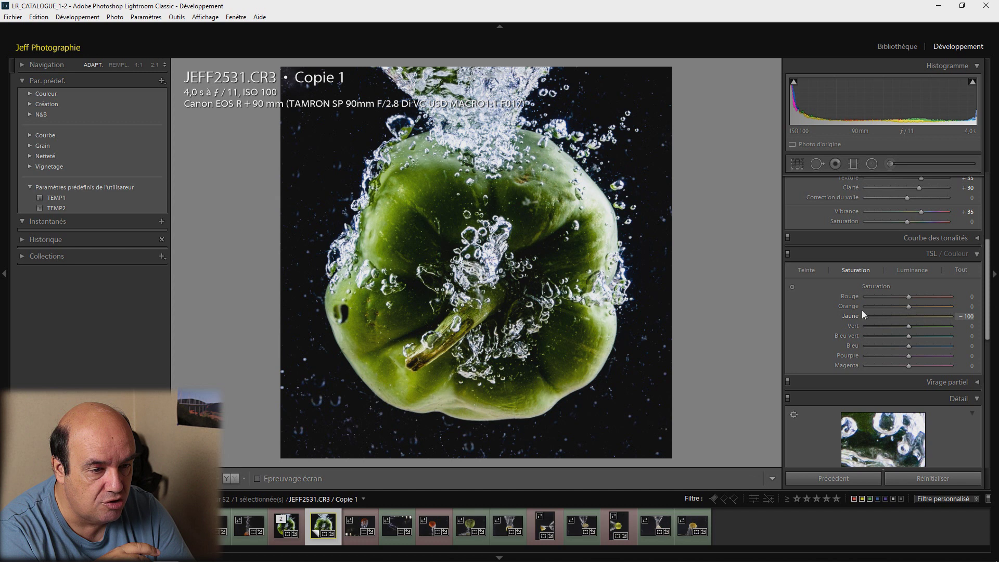
left_click_drag(863, 315, 985, 323)
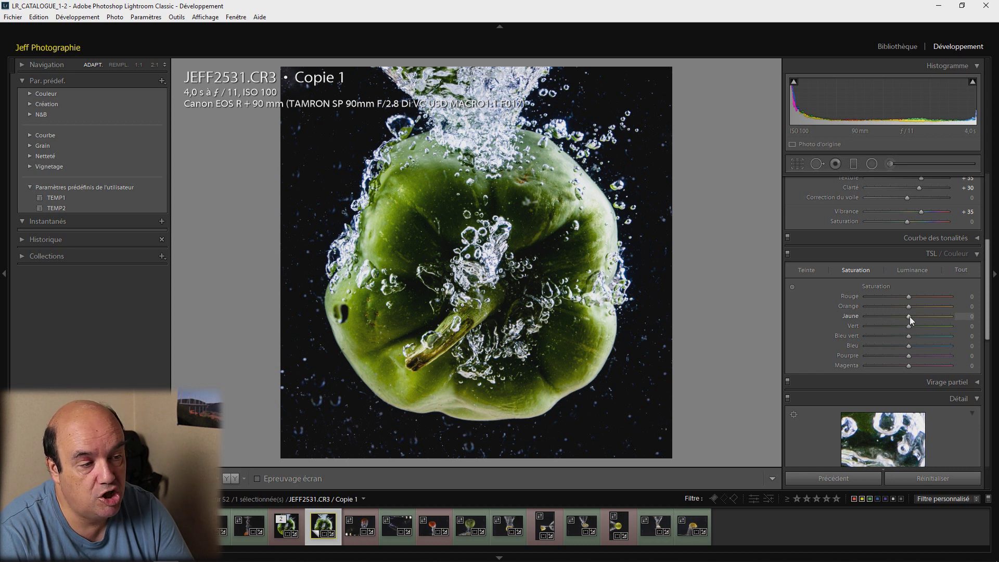
left_click_drag(910, 316, 957, 317)
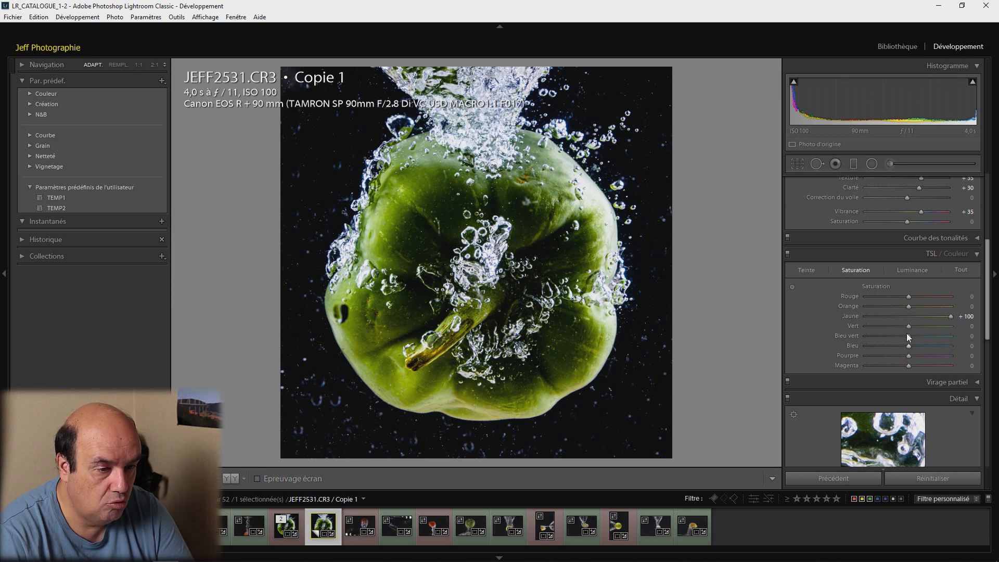
mouse_move(907, 328)
left_mouse_down()
mouse_move(929, 327)
mouse_move(905, 328)
left_mouse_up()
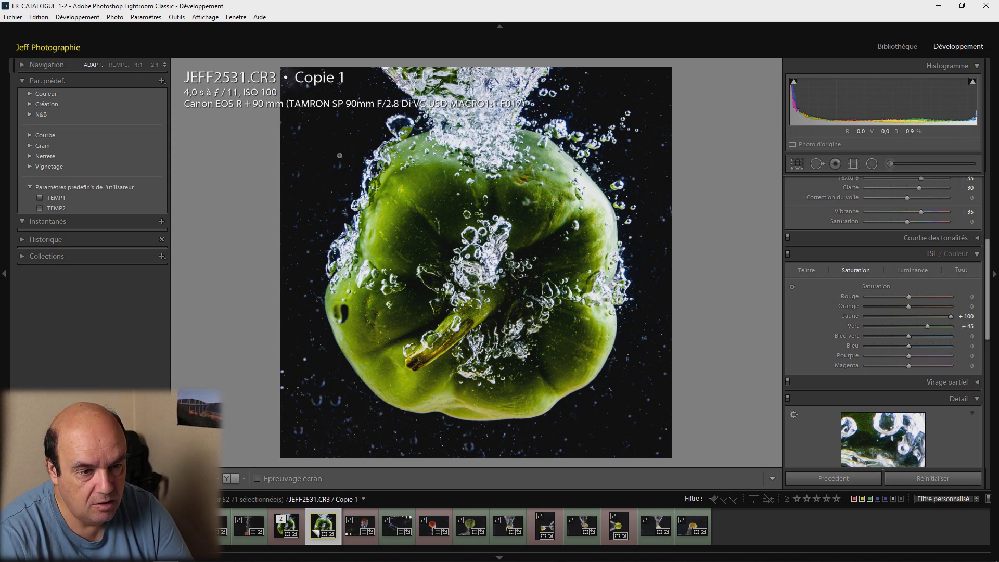
left_click(339, 156)
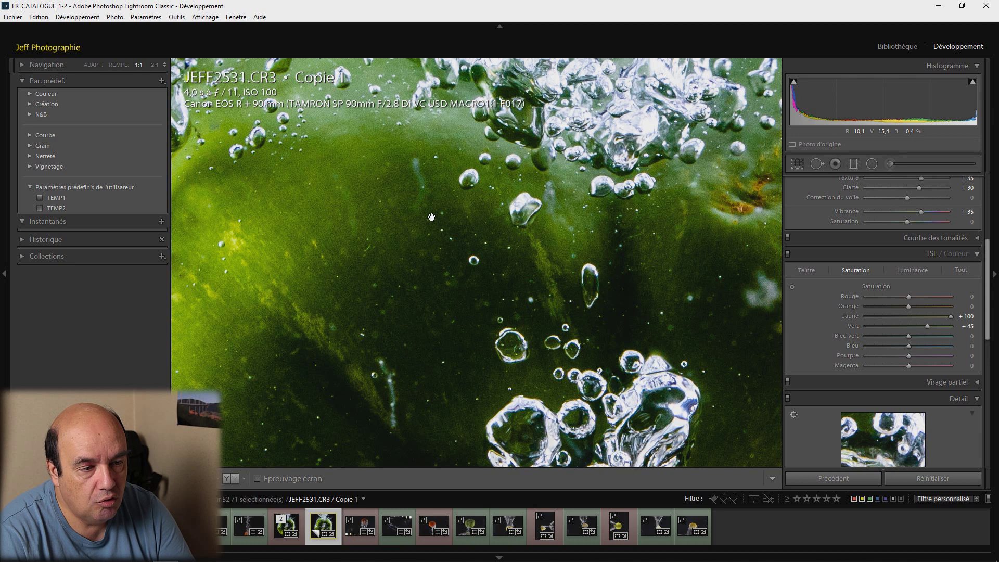
mouse_move(432, 217)
left_mouse_down()
mouse_move(415, 202)
mouse_move(313, 209)
left_mouse_up()
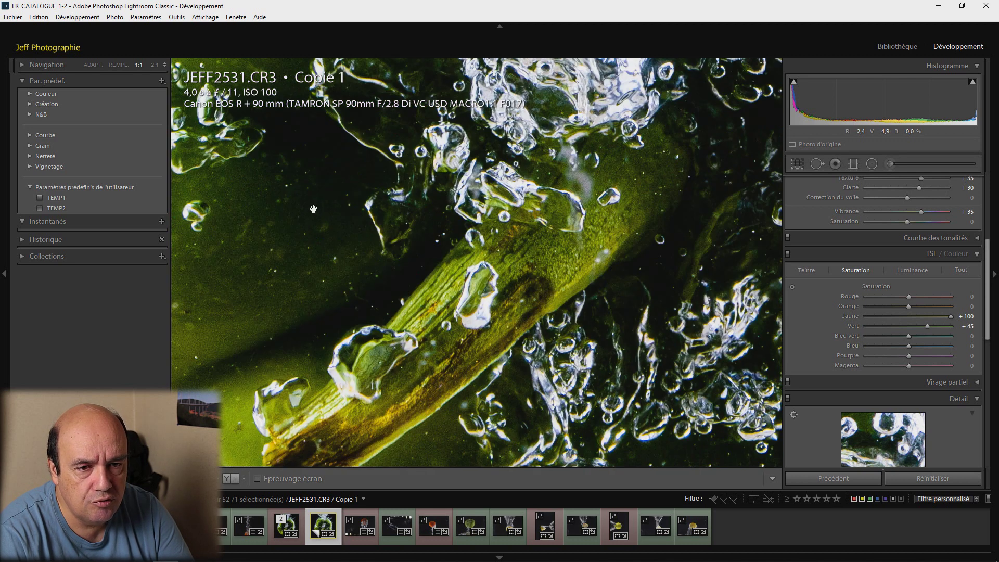
left_click(314, 210)
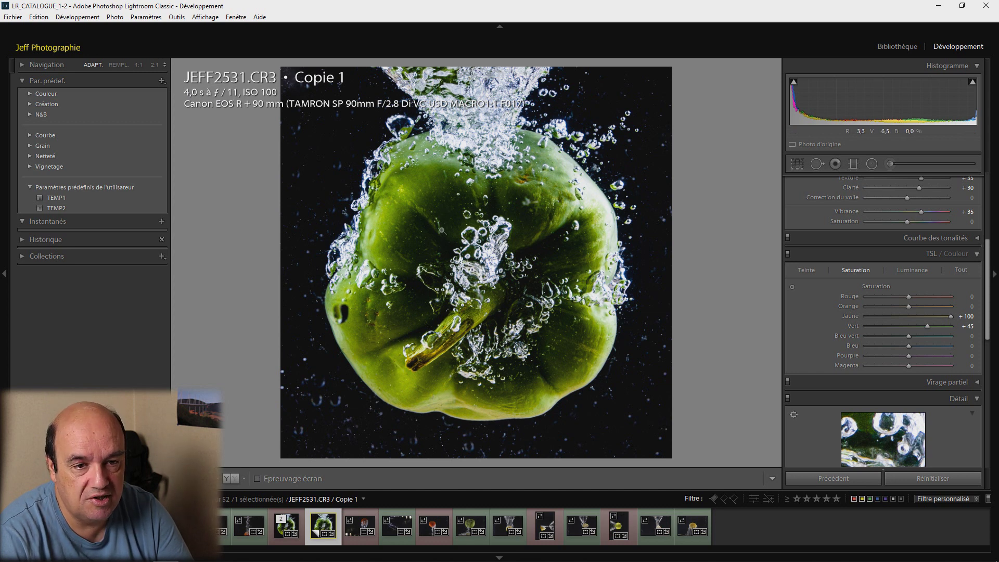
- Scroll over the Detail panel's sharpening Gain (Amount) slider, aiming for 60
scroll(820, 315, "down", 3)
scroll(820, 315, "down", 3)
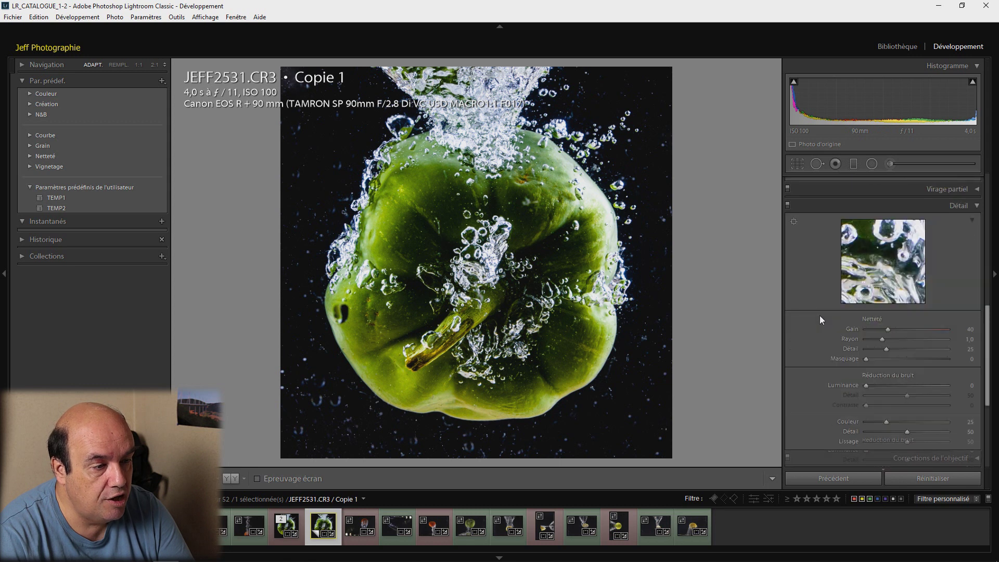
scroll(888, 330, "up", 3)
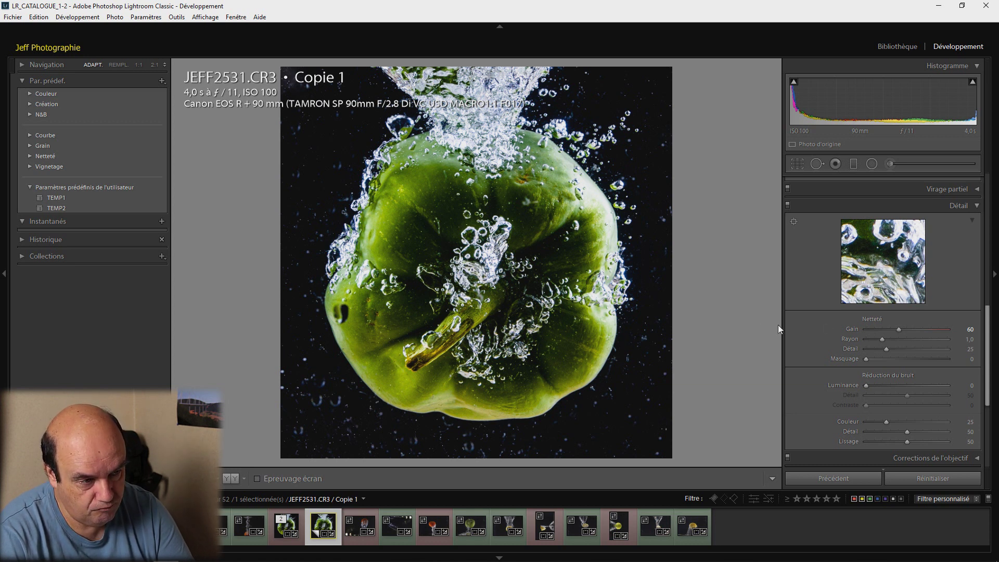
scroll(804, 276, "up", 5)
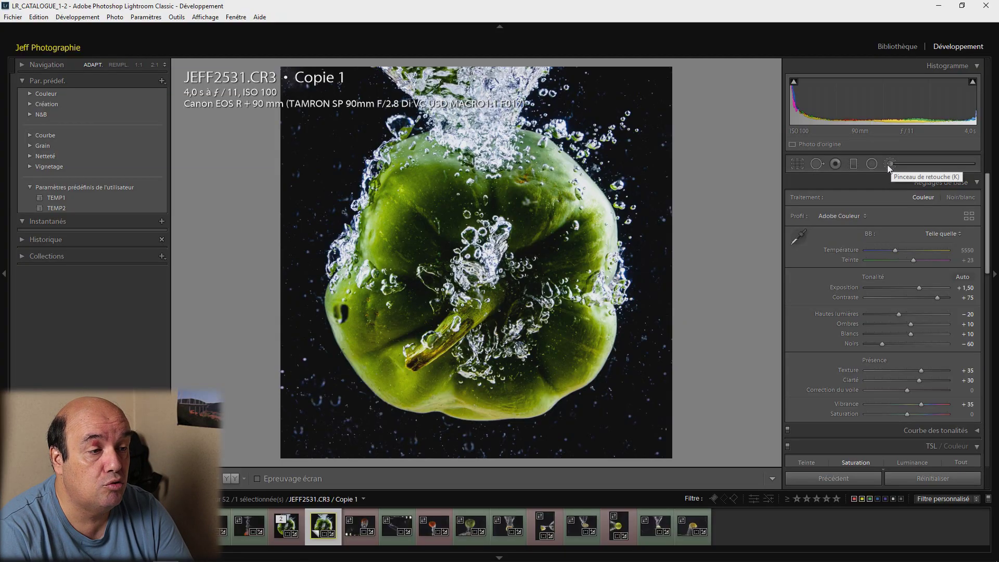
- Pick the Adjustment Brush at −4.00 exposure and turn on the shadow clipping warning
left_click(890, 165)
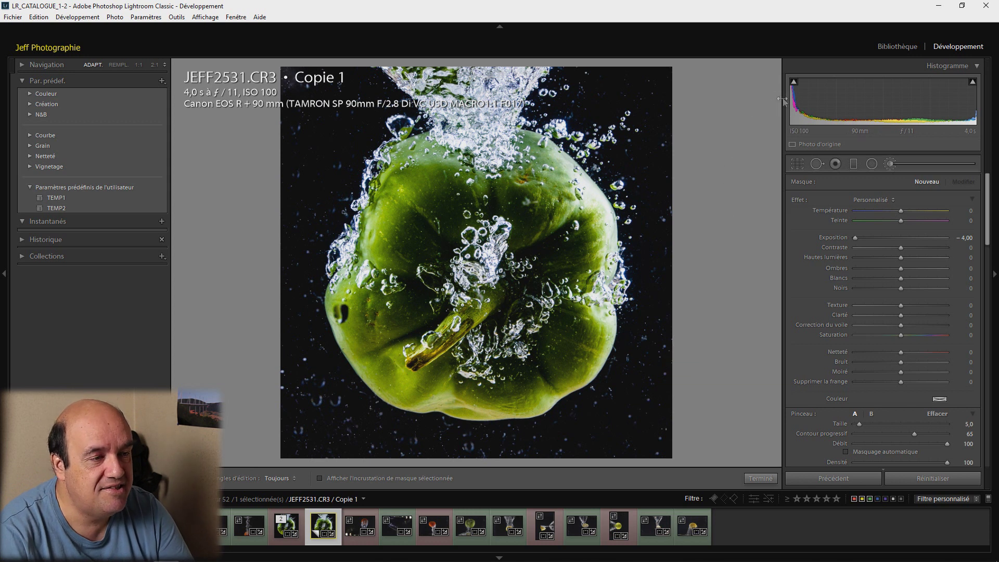
left_click(794, 83)
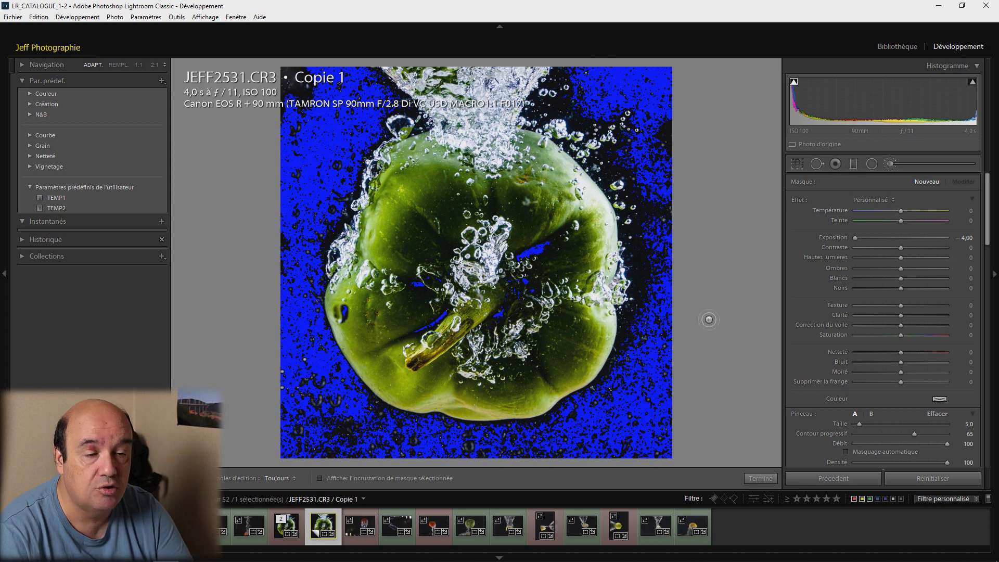
- Brush the −4 exposure darkening over the background's right edge, with a slightly smaller brush
scroll(745, 212, "up", 1)
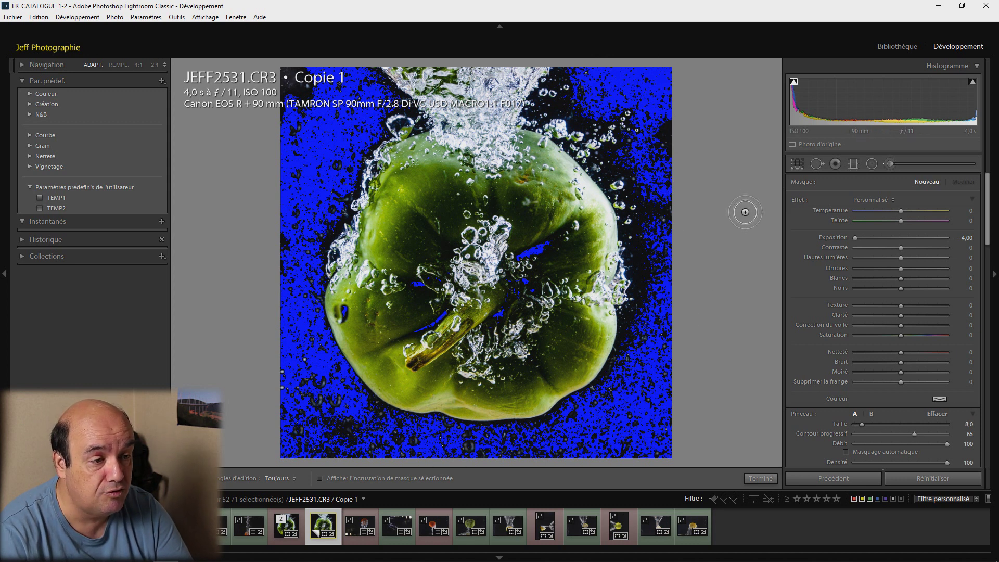
key("h")
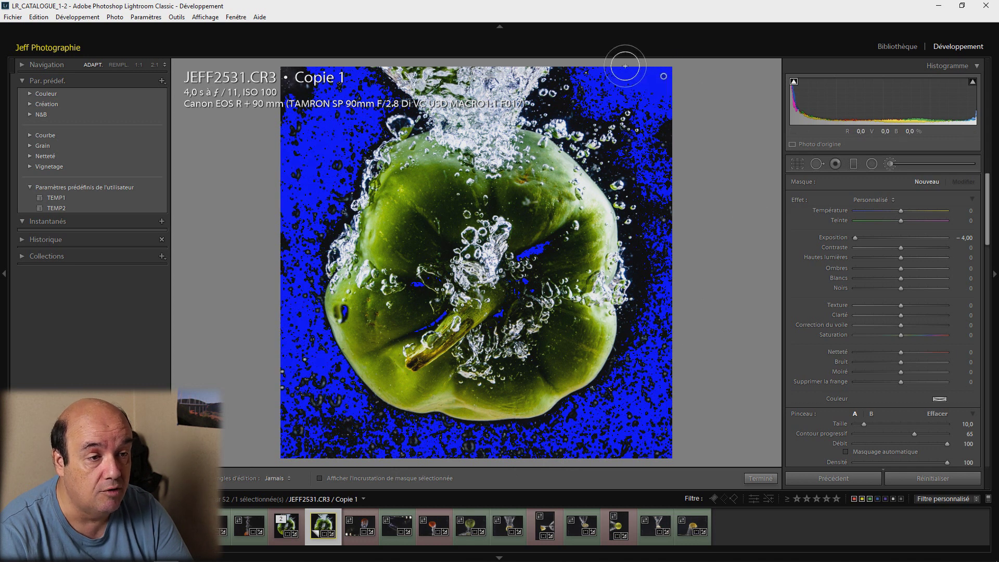
mouse_move(672, 108)
left_mouse_down()
mouse_move(658, 379)
mouse_move(653, 338)
mouse_move(604, 456)
mouse_move(669, 420)
mouse_move(595, 412)
mouse_move(494, 472)
mouse_move(439, 442)
mouse_move(368, 441)
mouse_move(393, 439)
mouse_move(353, 427)
mouse_move(328, 439)
mouse_move(272, 435)
mouse_move(339, 400)
mouse_move(301, 345)
mouse_move(288, 408)
mouse_move(284, 341)
mouse_move(296, 310)
mouse_move(299, 223)
mouse_move(368, 89)
mouse_move(327, 74)
mouse_move(285, 115)
mouse_move(306, 119)
mouse_move(302, 167)
mouse_move(321, 194)
mouse_move(311, 179)
left_mouse_up()
key("bracketleft")
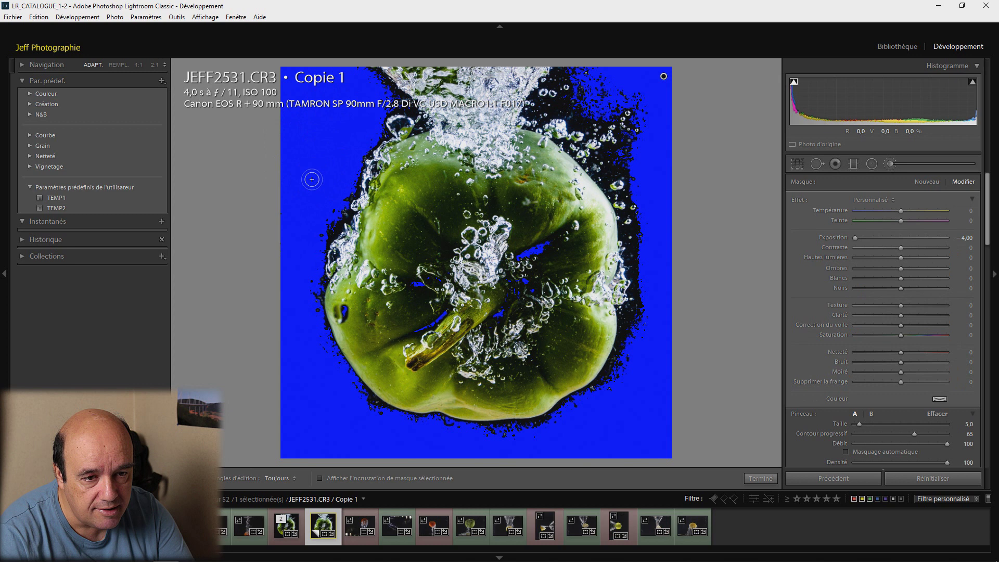
key("h")
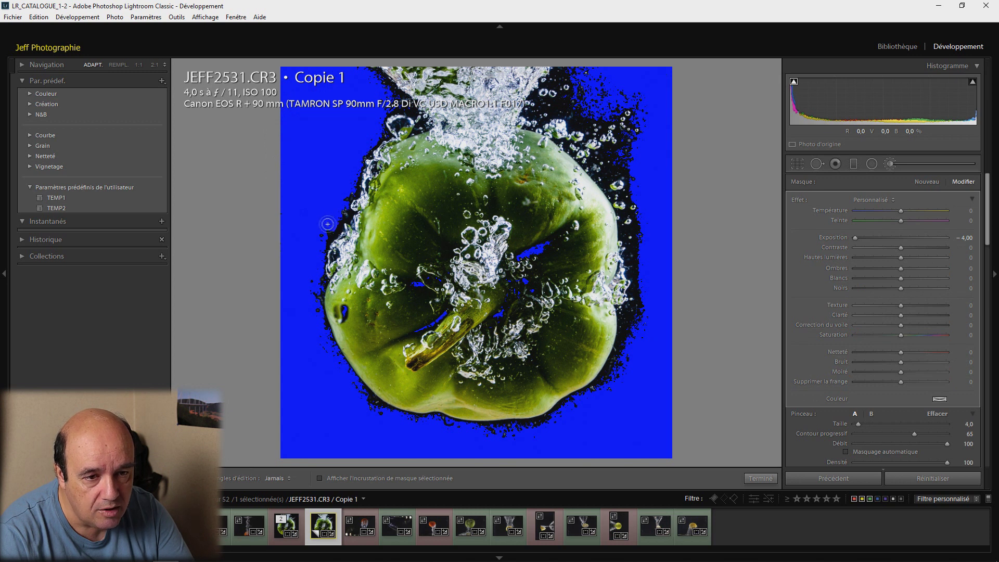
key("h")
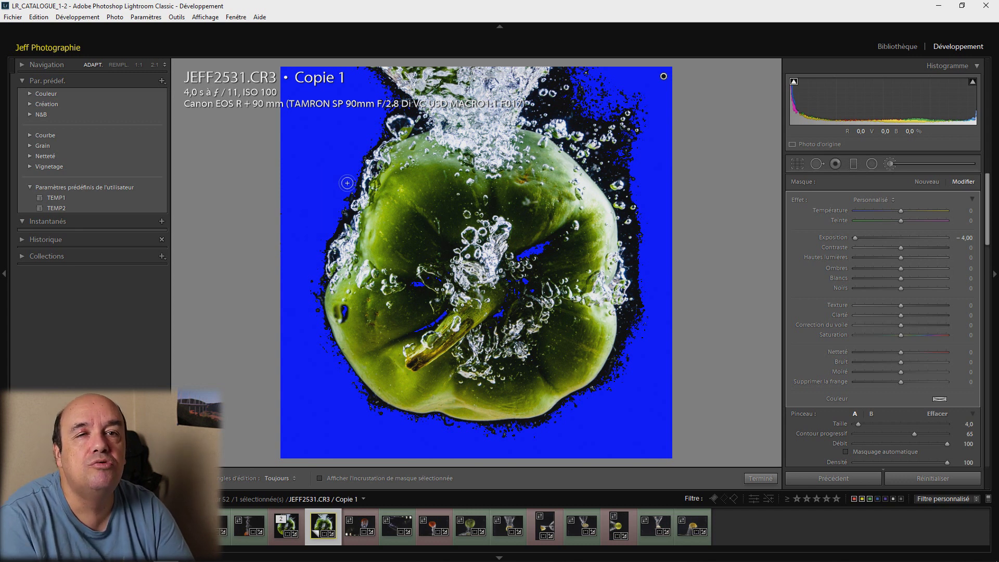
key("h")
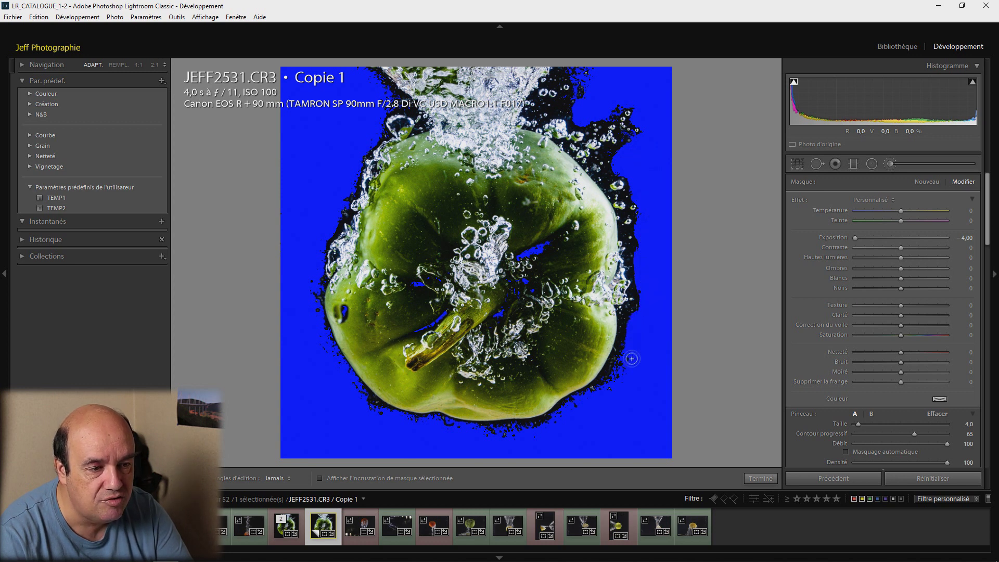
key("h")
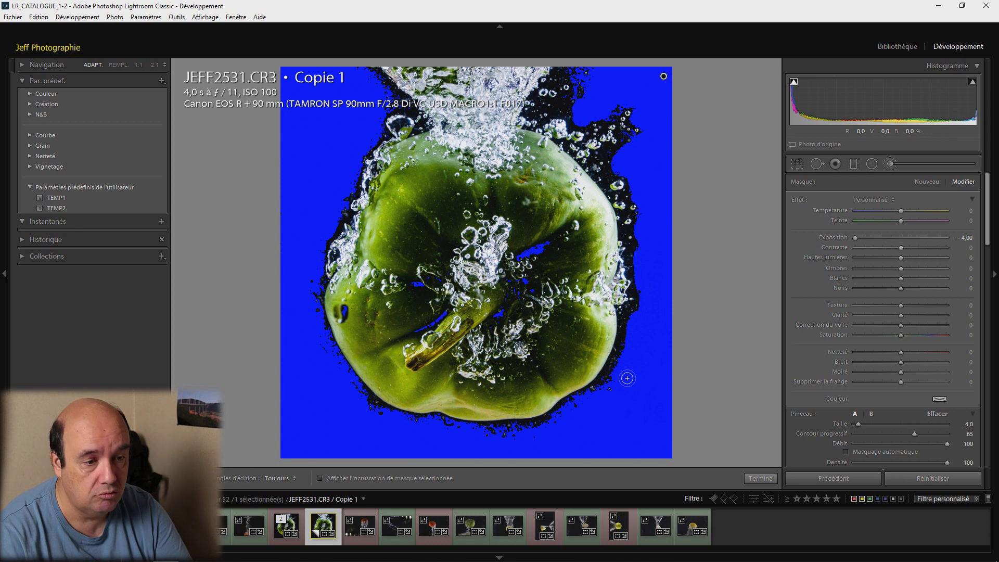
key("h")
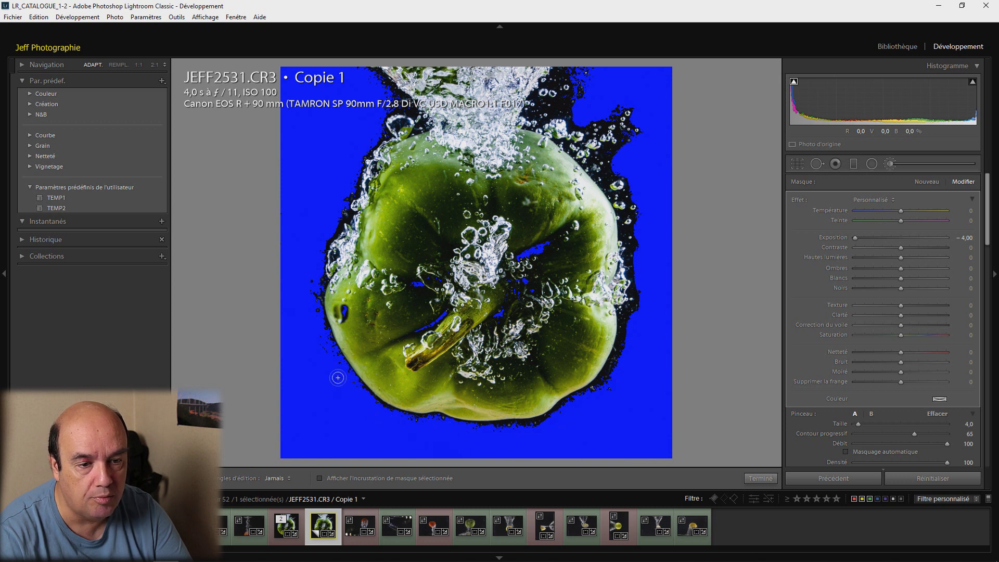
key("h")
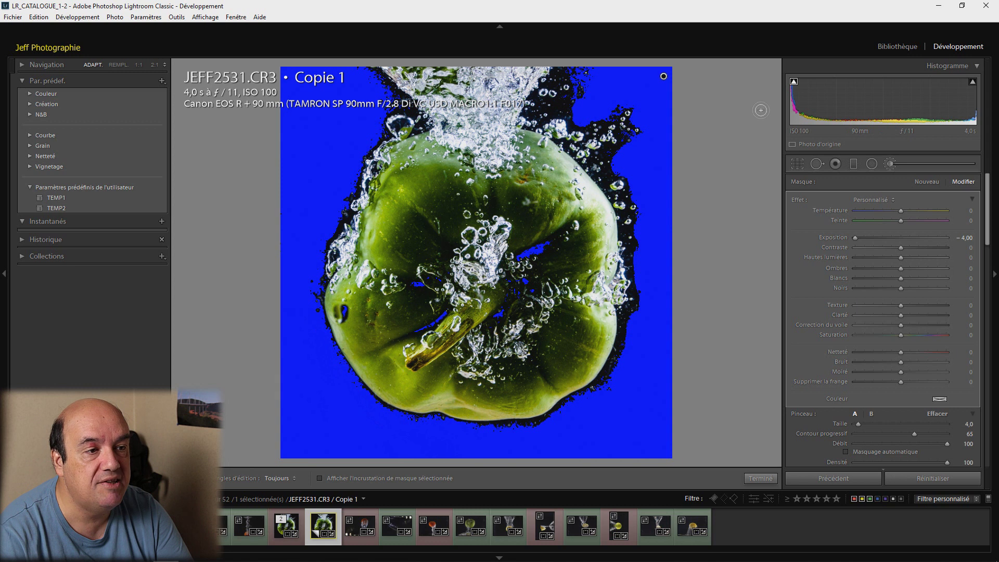
- Check the remaining black background with the clipping warning and mask pins, then finish the brush mask
left_click(795, 82)
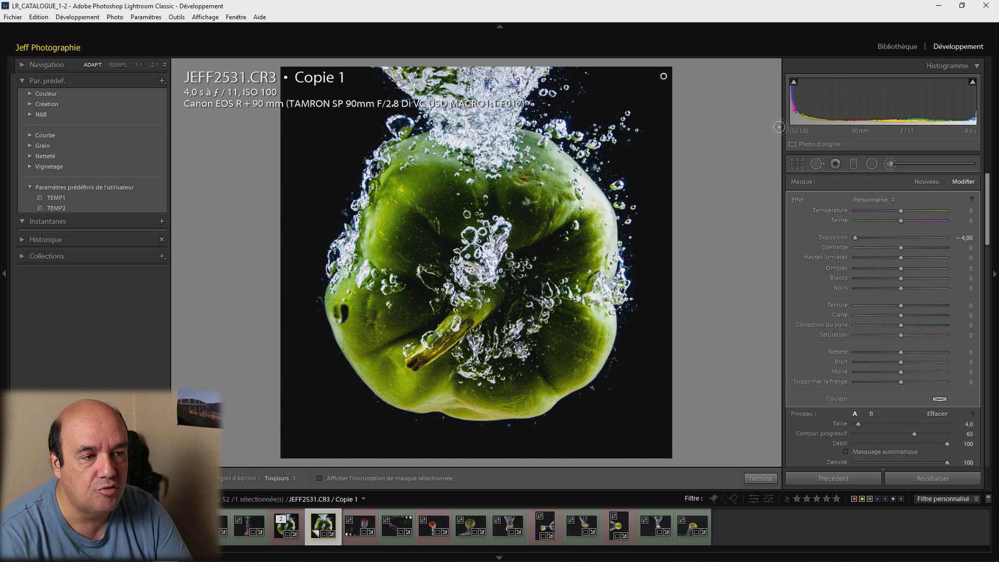
left_click(794, 82)
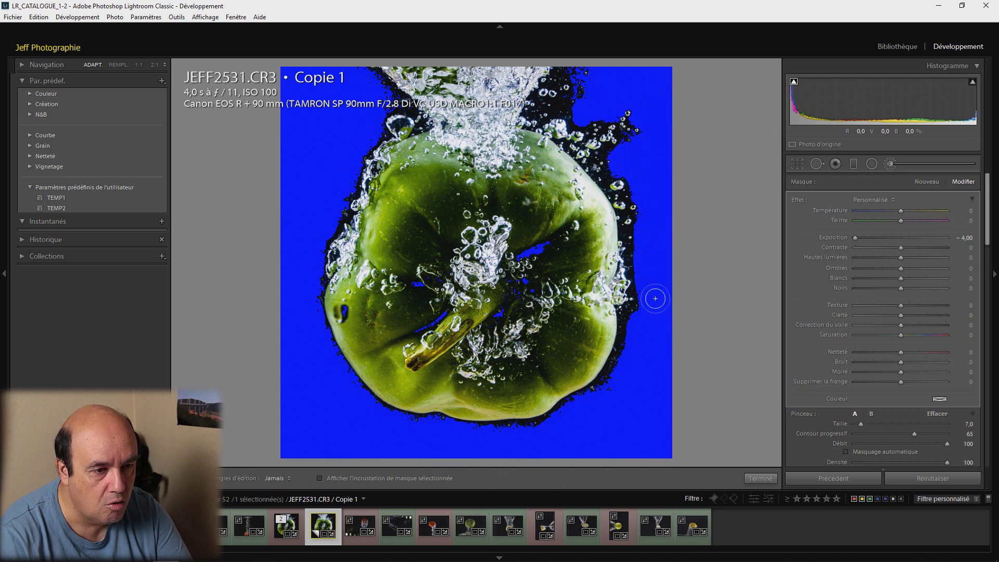
key("h")
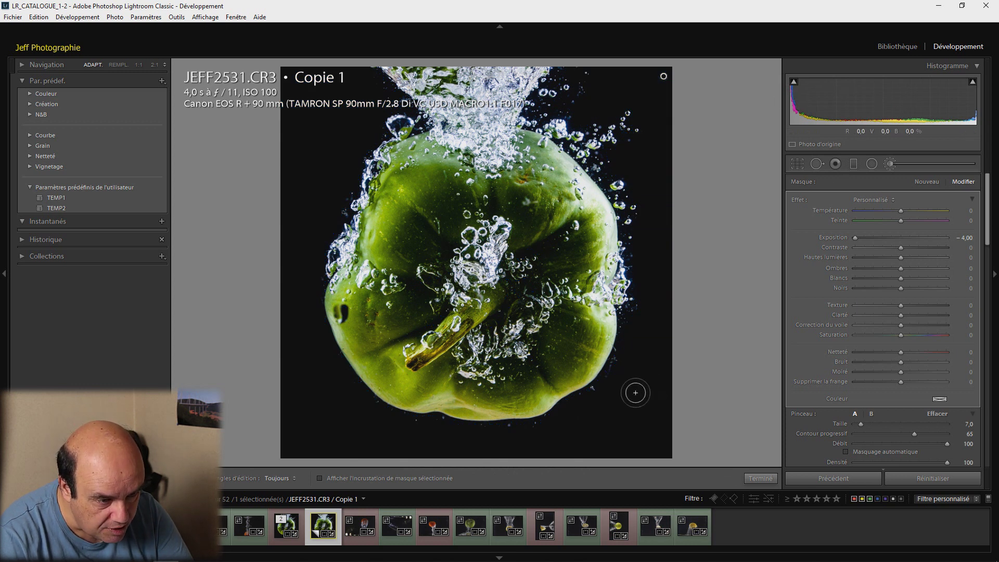
key("h")
scroll(618, 369, "down", 2)
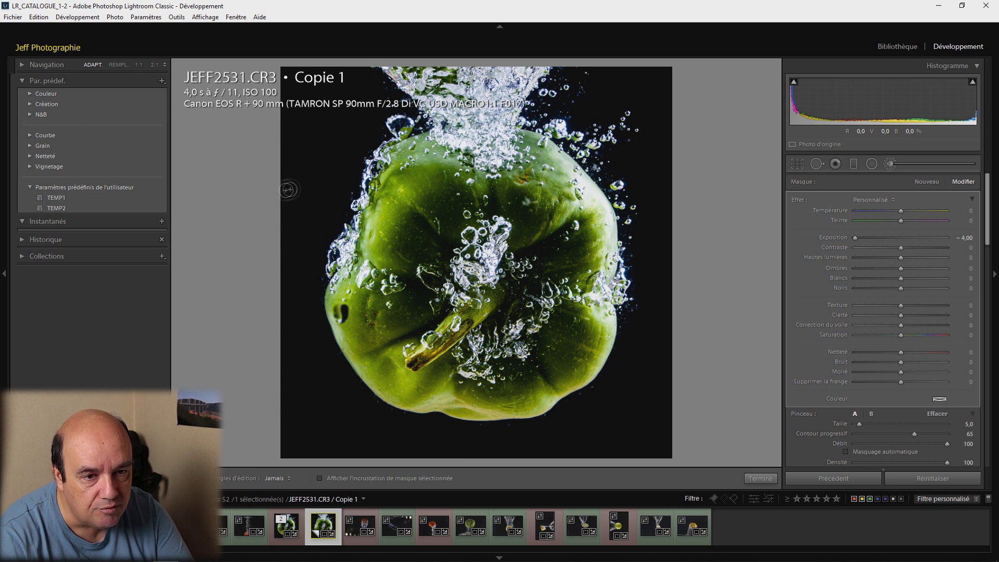
key("h")
key("h")
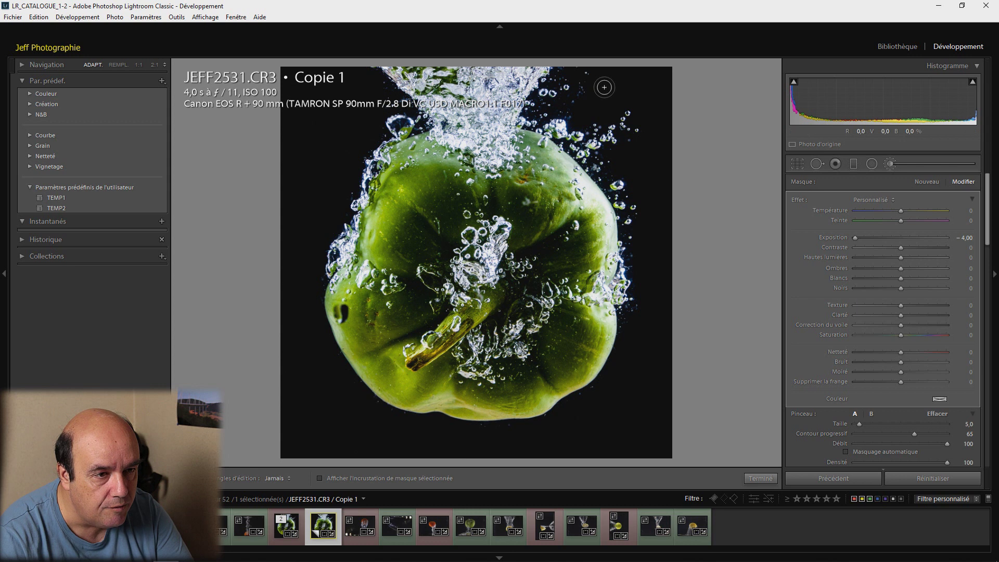
key("h")
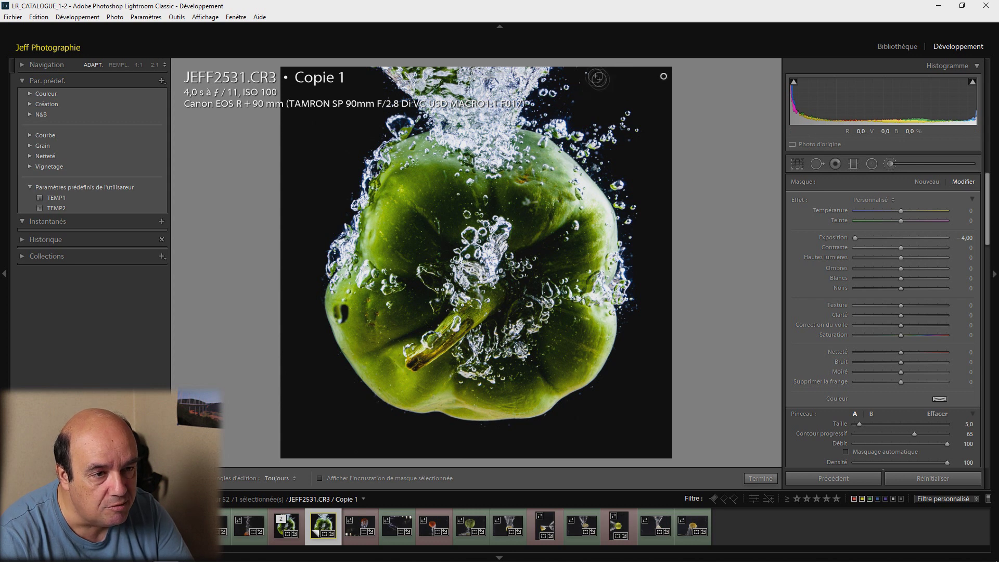
key("h")
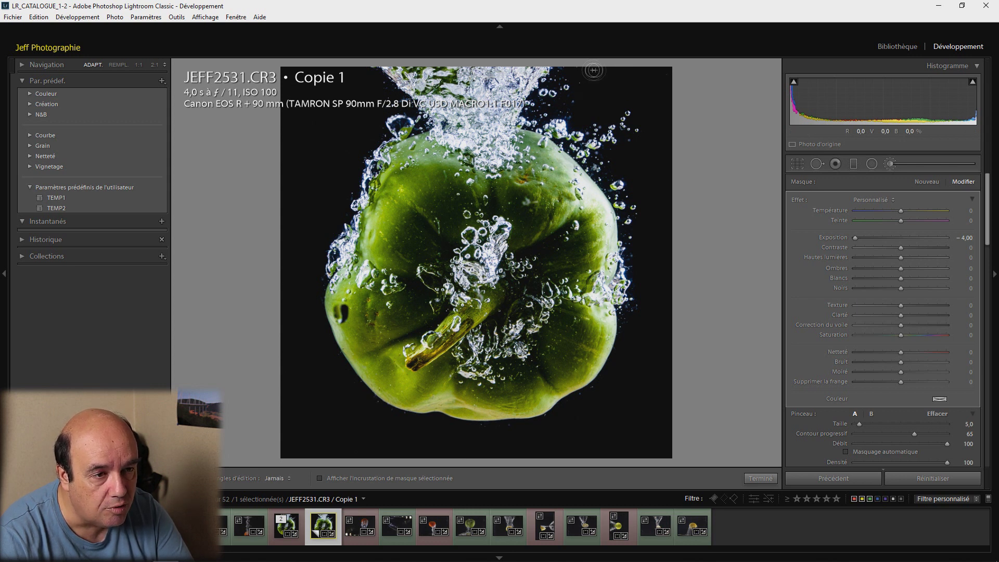
key("h")
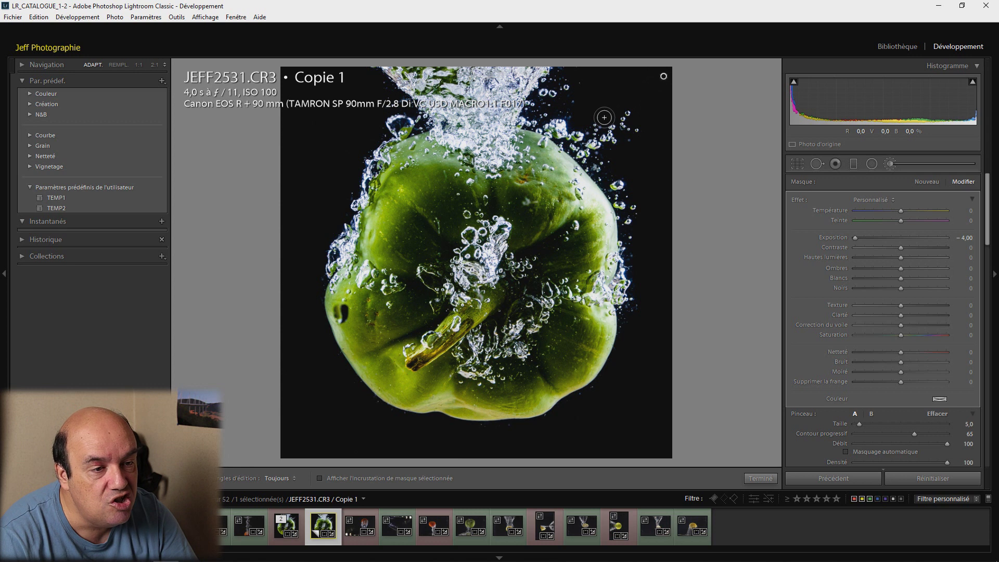
key("h")
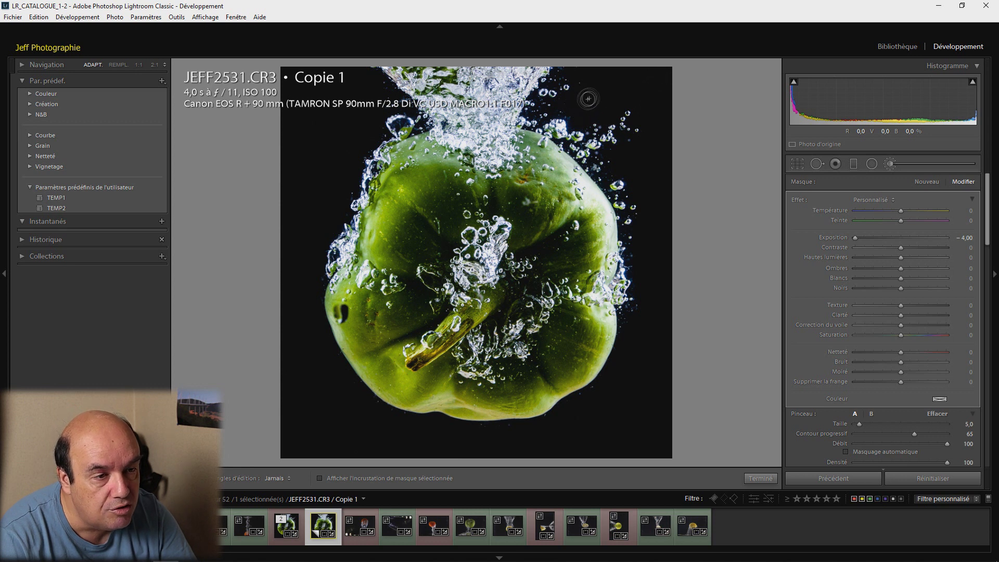
key("h")
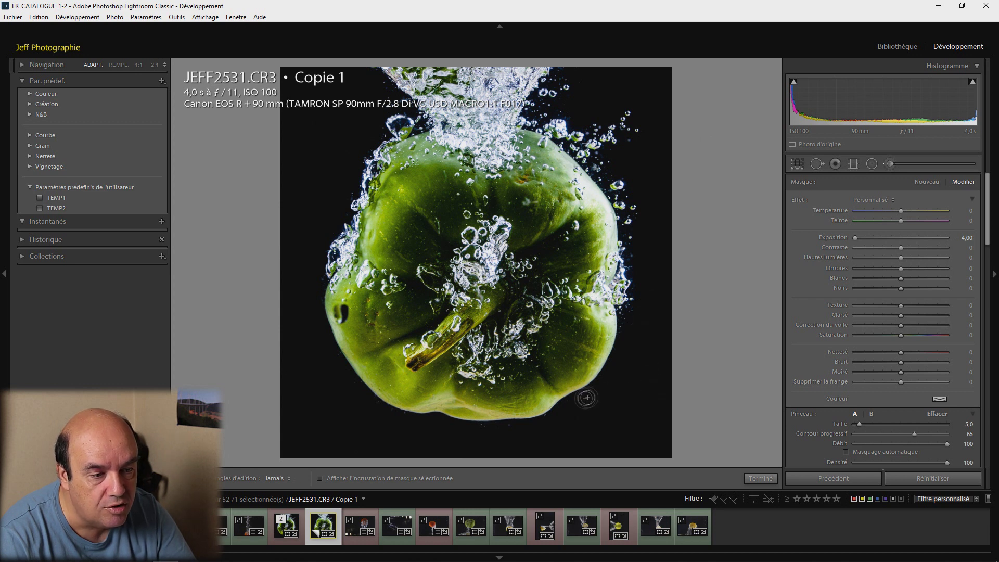
key("h")
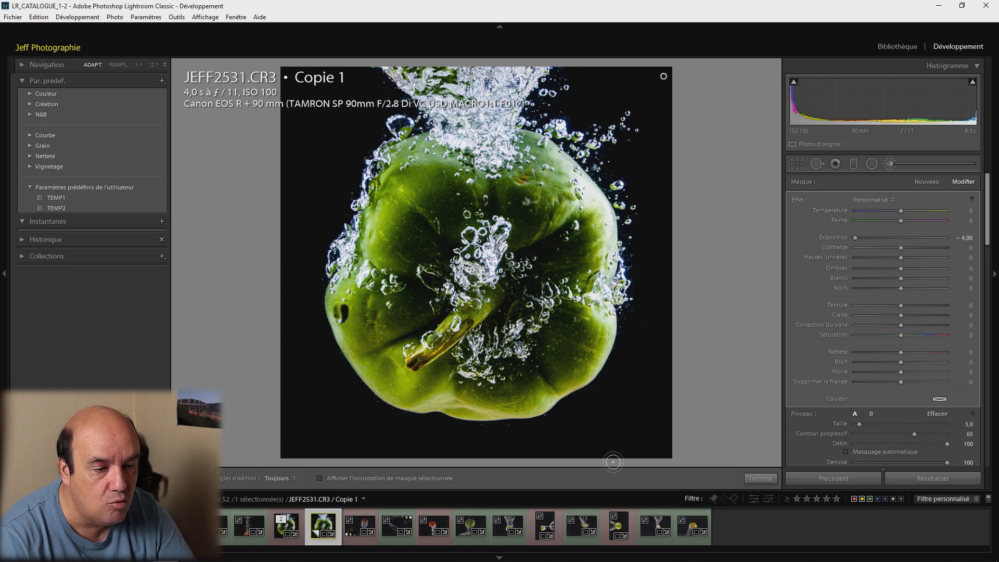
key("h")
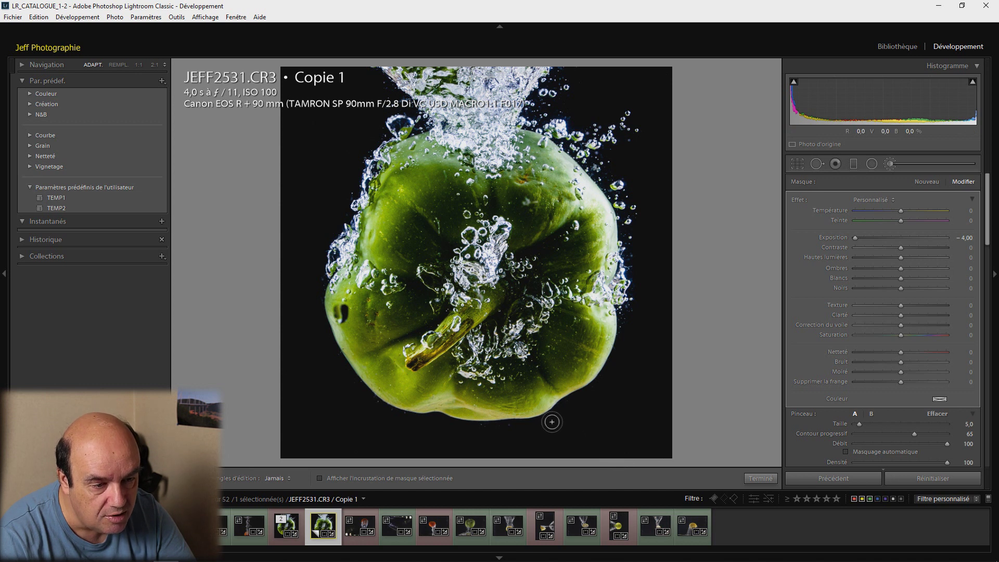
key("k")
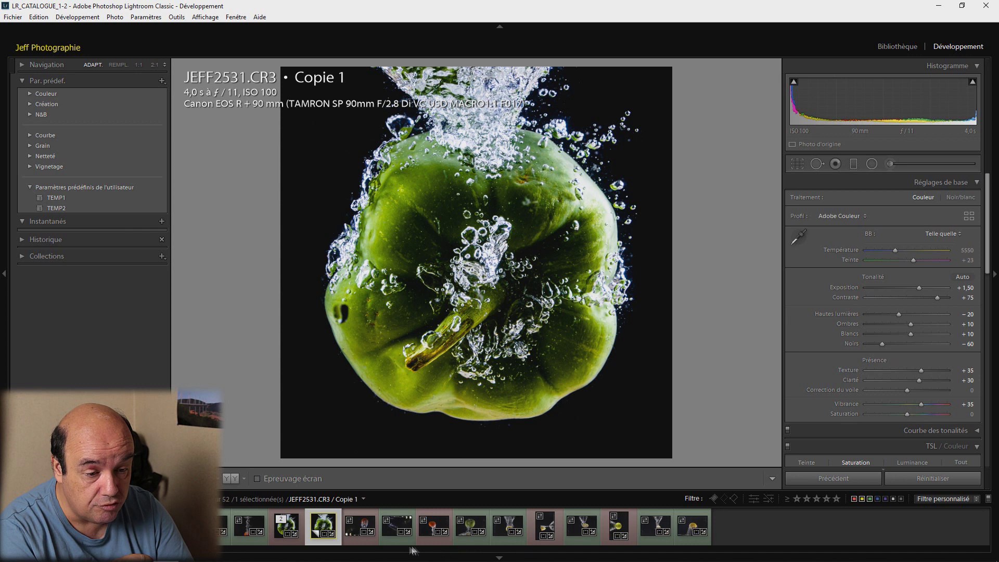
left_click(391, 538)
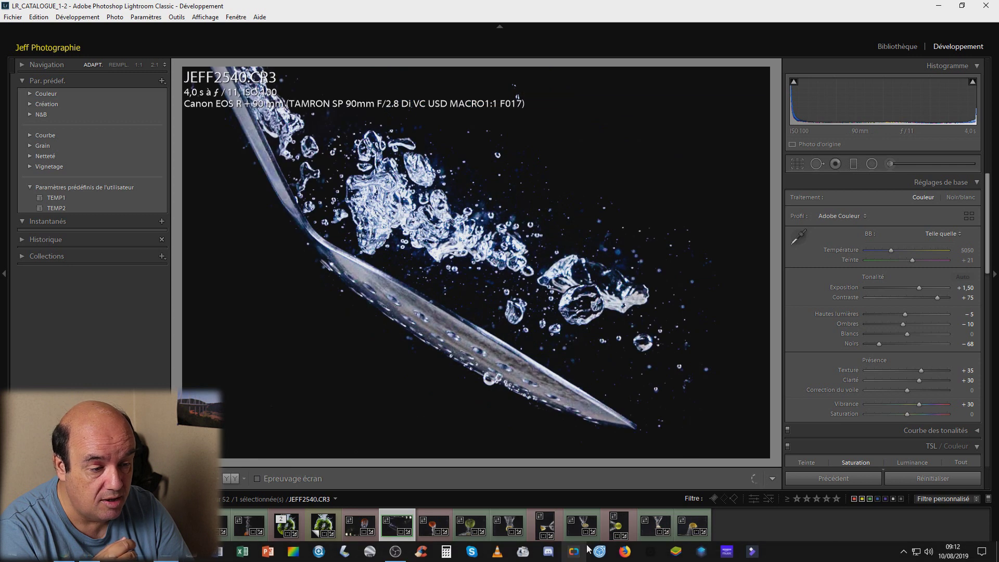
left_click(618, 526)
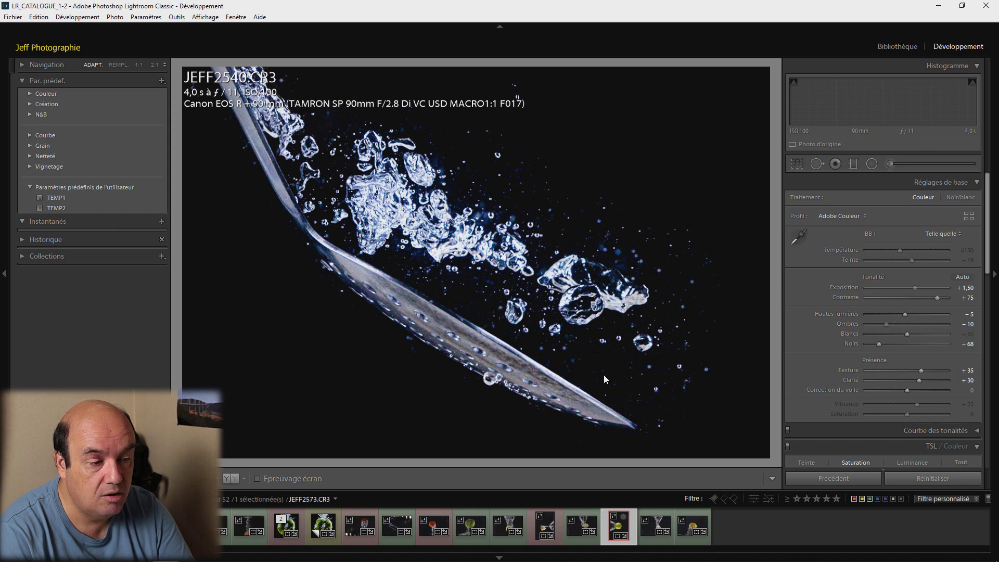
key("Right")
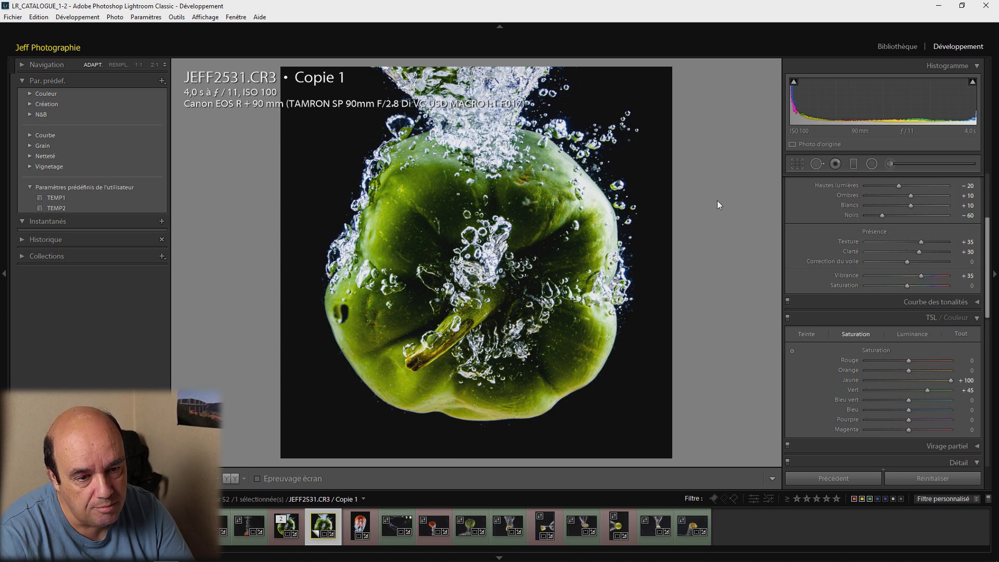
- Delete the spot-removal correction on the pepper's left edge
key("q")
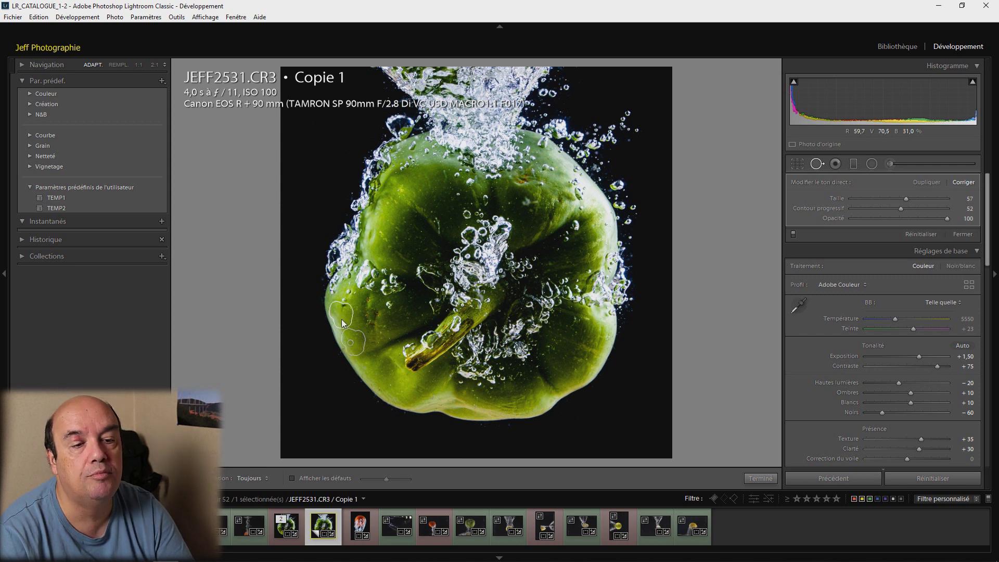
right_click(343, 328)
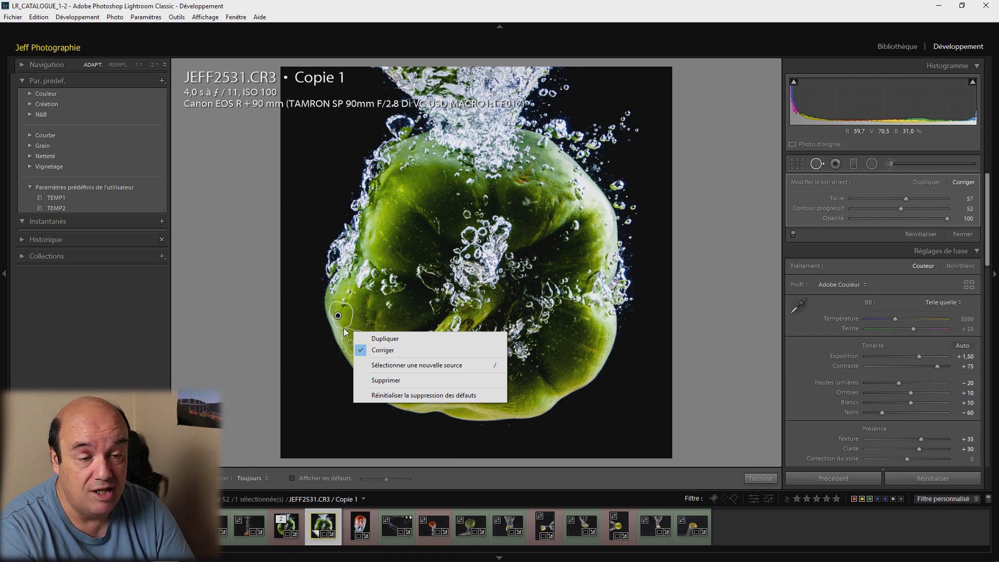
left_click(386, 380)
key("q")
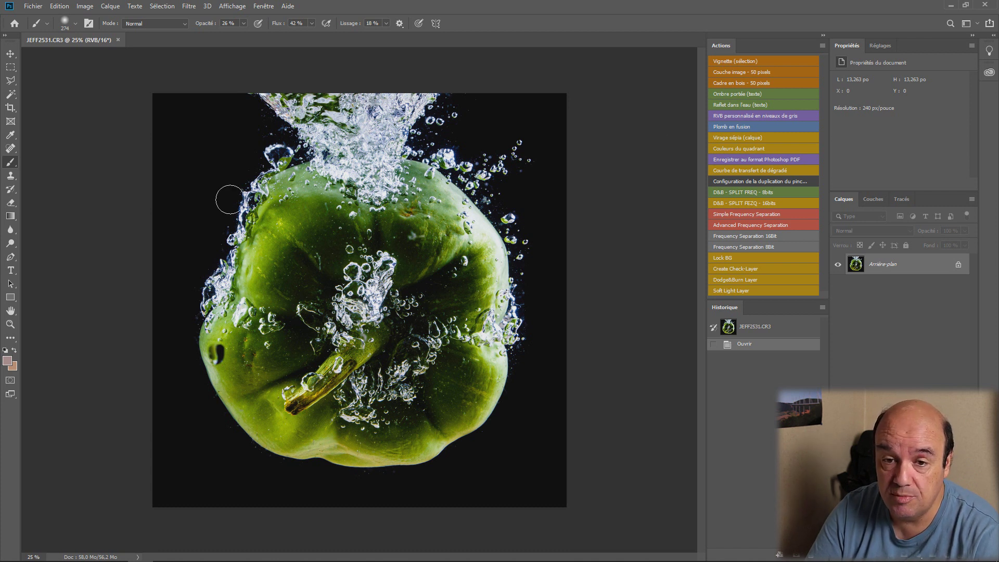
- Zoom to 66.7% on the pepper's left edge and show the healing tools flyout
key("v")
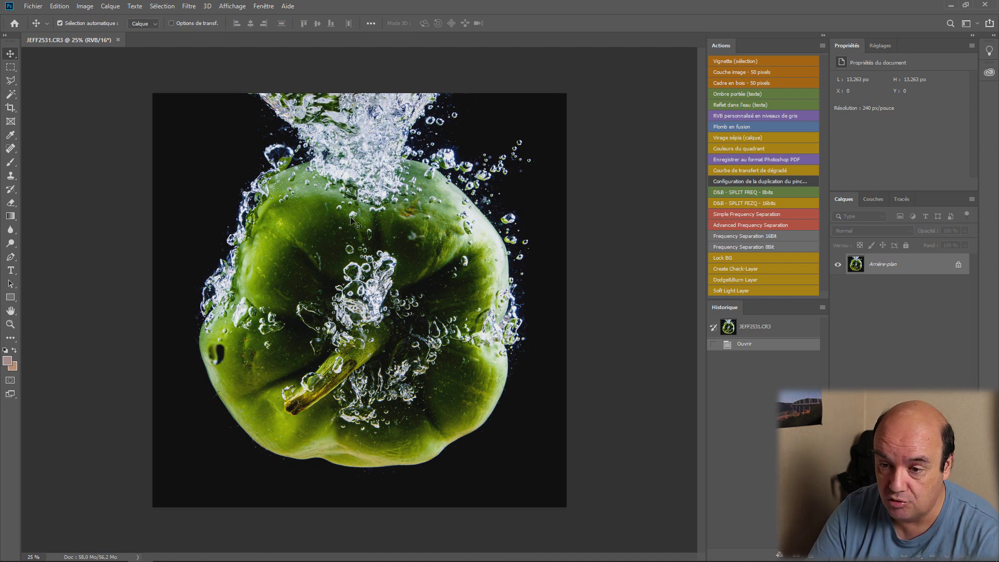
key("ctrl+plus")
key("ctrl+plus")
key("ctrl+plus")
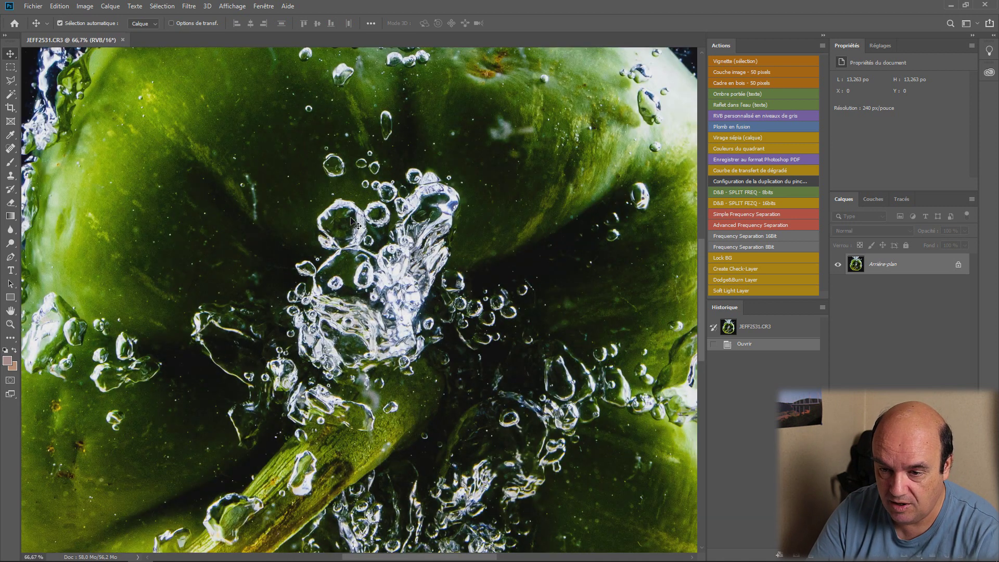
left_click_drag(292, 274, 380, 242)
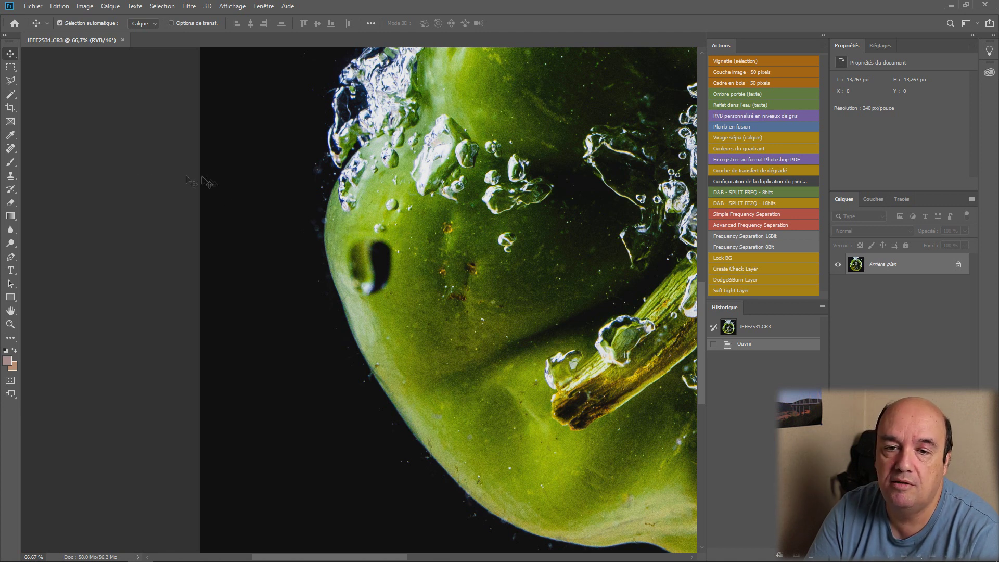
left_click(14, 151)
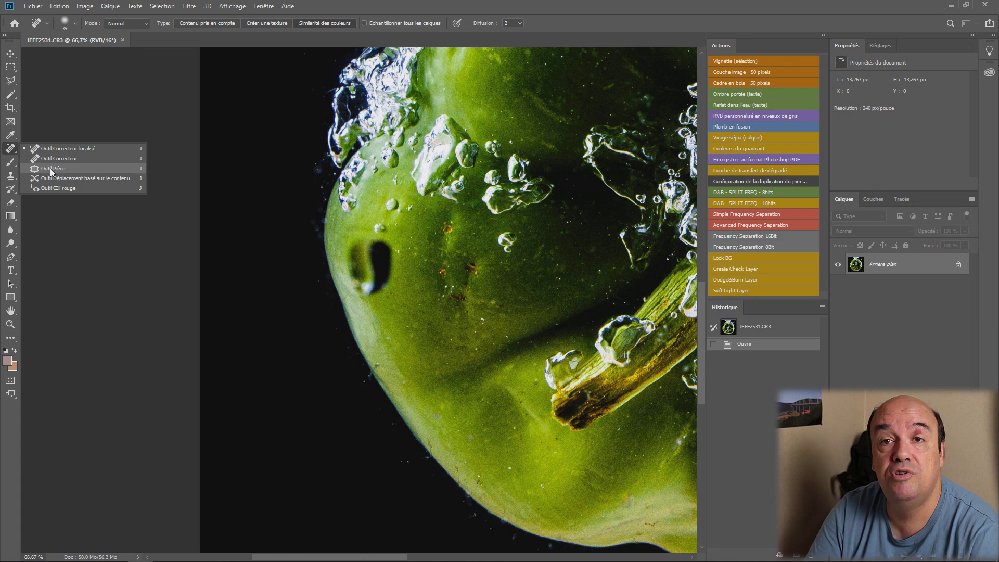
- Patch the dark hole on the pepper's left side with nearby green skin, then deselect
left_click(51, 169)
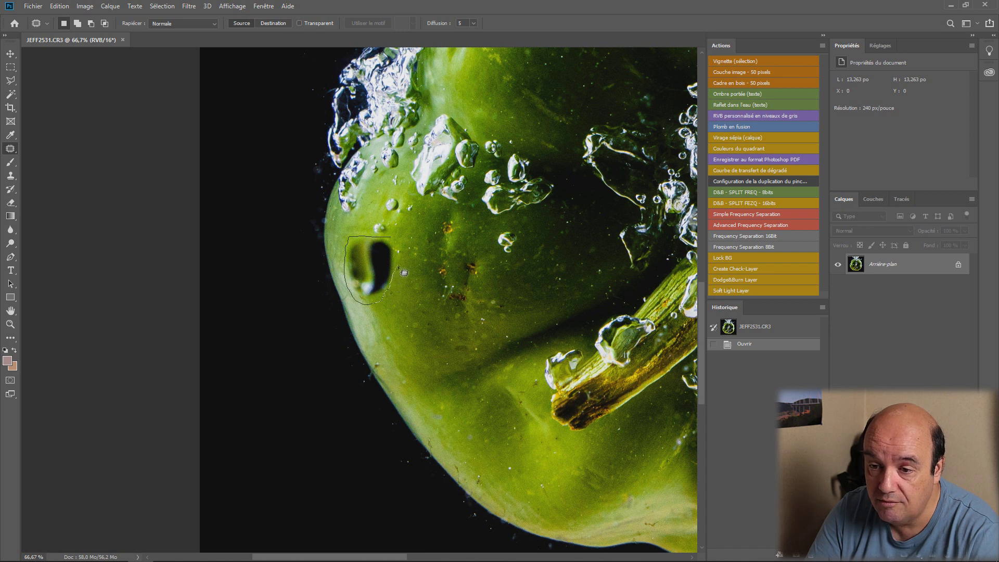
left_click_drag(397, 244, 393, 241)
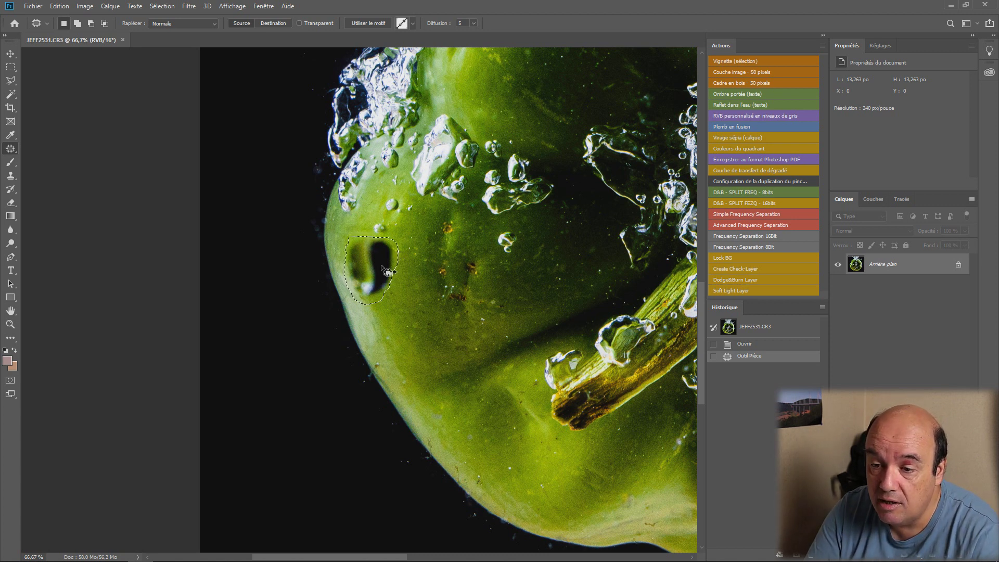
left_click_drag(381, 257, 417, 319)
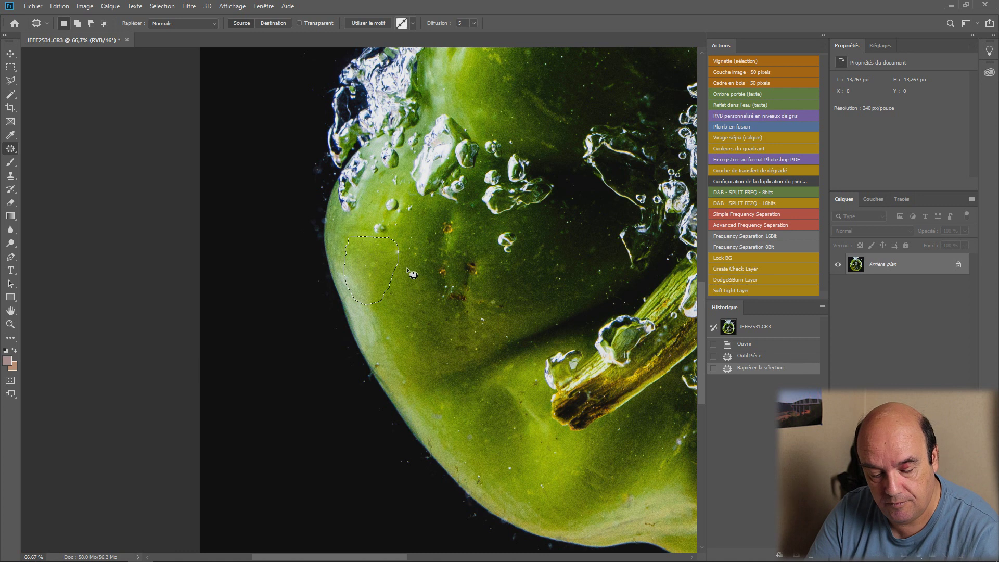
key("ctrl+d")
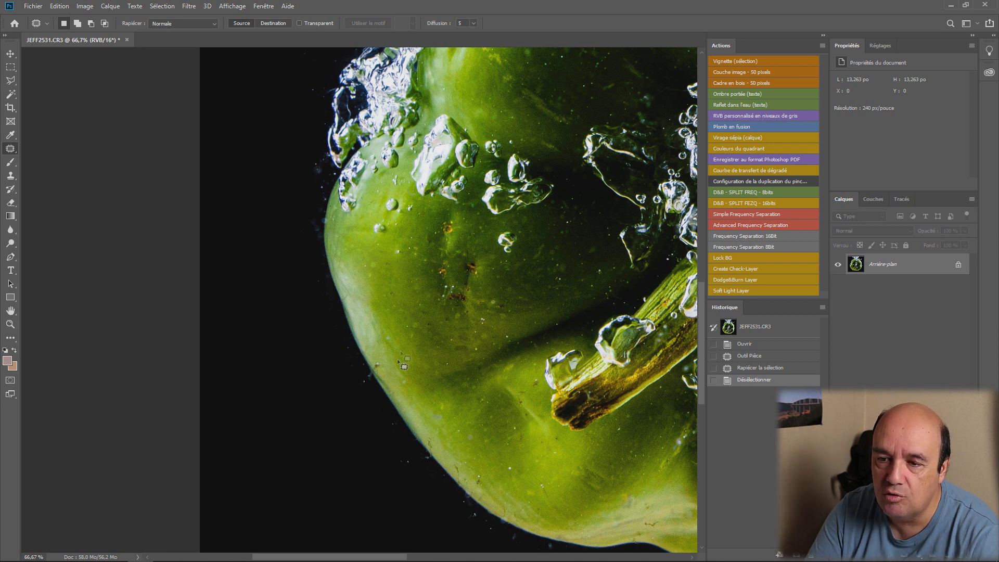
key("ctrl+minus")
key("ctrl+minus")
key("ctrl+minus")
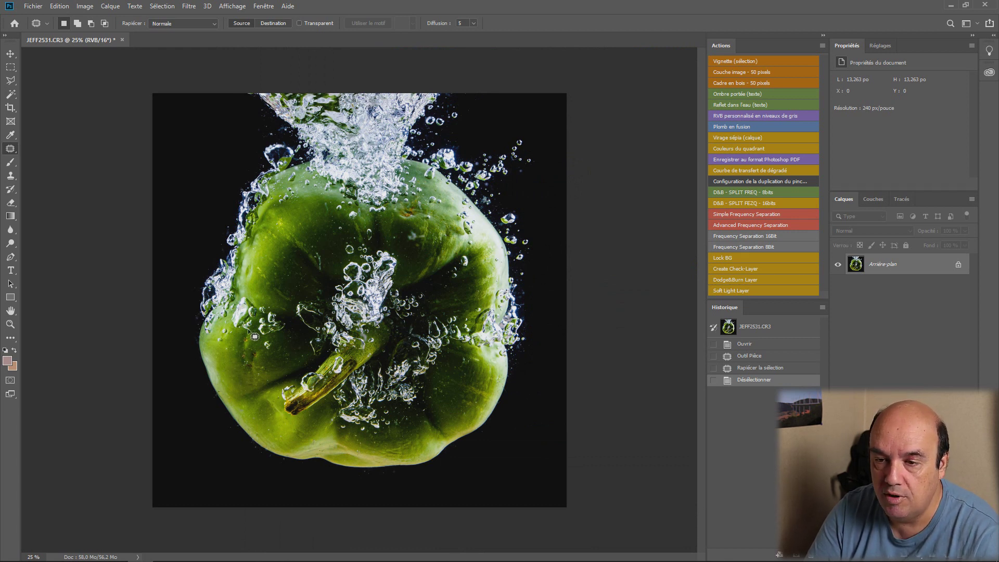
- Patch the brown blemish at the pepper's upper edge with clean skin from below
key("ctrl+plus")
key("ctrl+plus")
key("ctrl+plus")
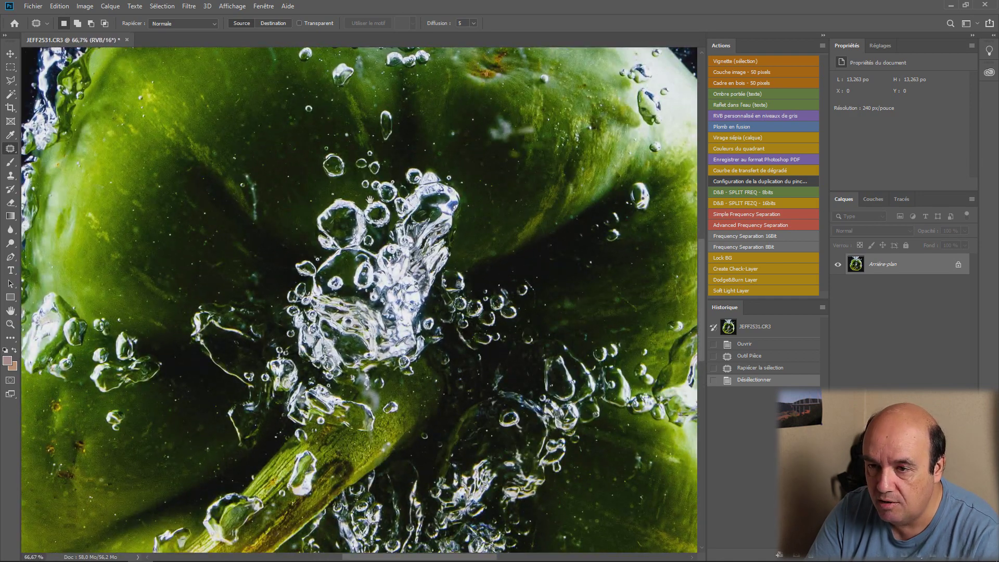
mouse_move(252, 336)
left_mouse_down()
mouse_move(289, 349)
mouse_move(280, 353)
left_mouse_up()
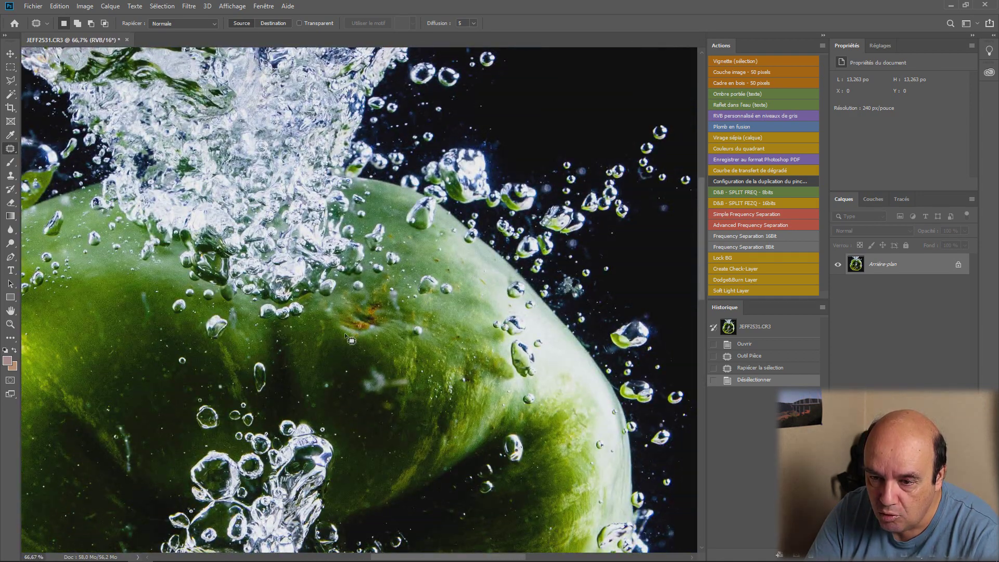
mouse_move(345, 334)
left_mouse_down()
mouse_move(375, 336)
mouse_move(345, 334)
mouse_move(328, 350)
left_mouse_up()
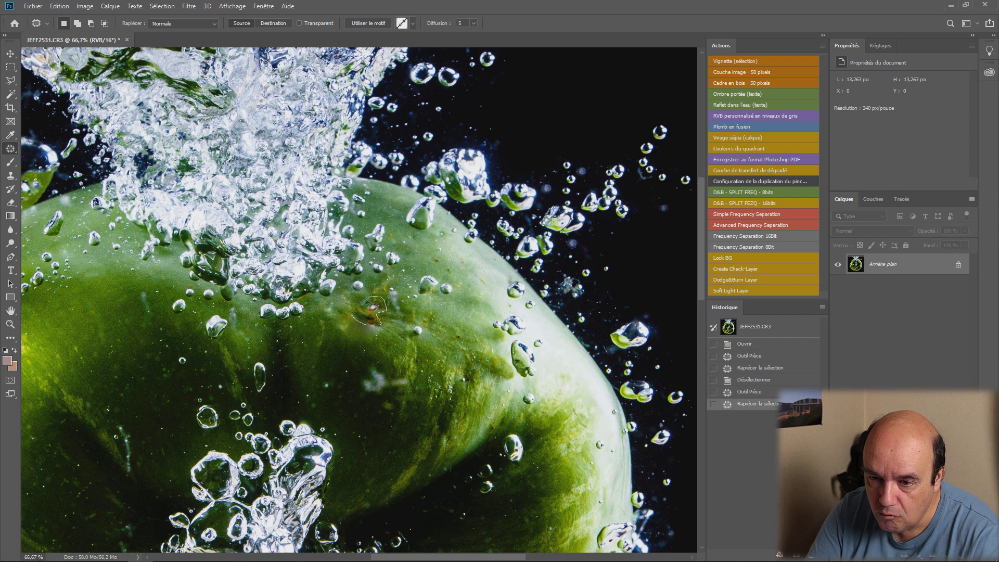
left_click_drag(355, 314, 396, 345)
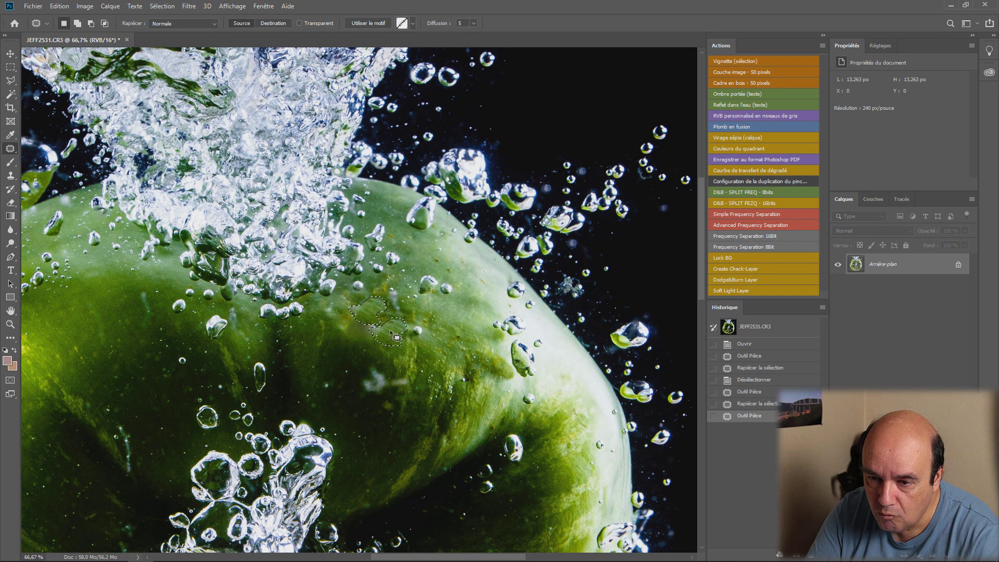
key("ctrl+d")
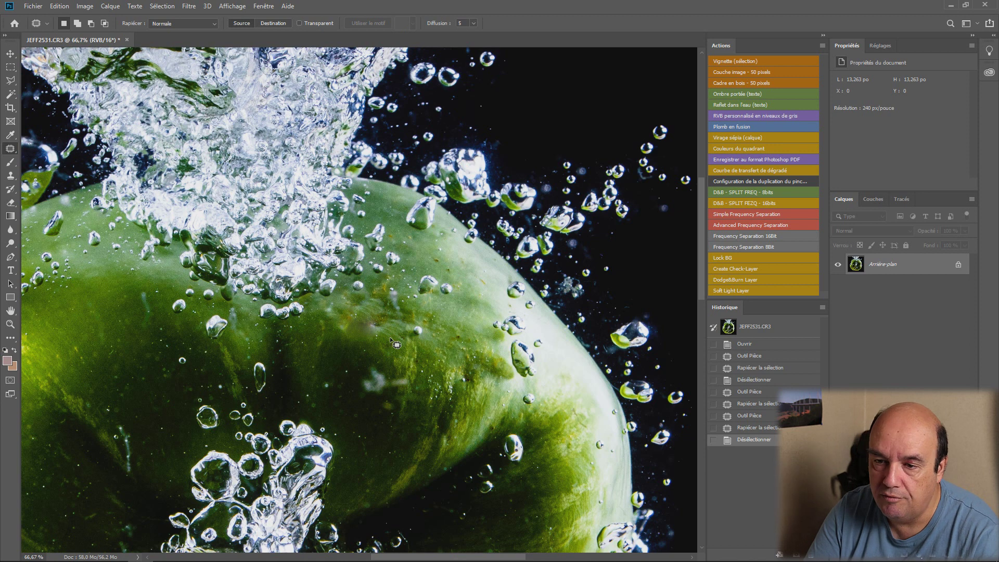
key("ctrl+minus")
key("ctrl+minus")
key("ctrl+minus")
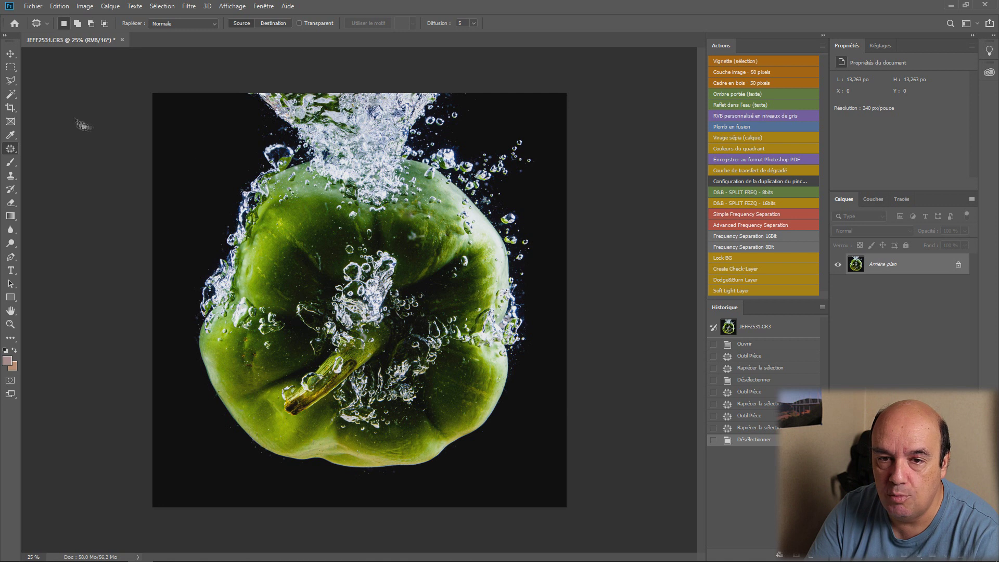
left_click(12, 55)
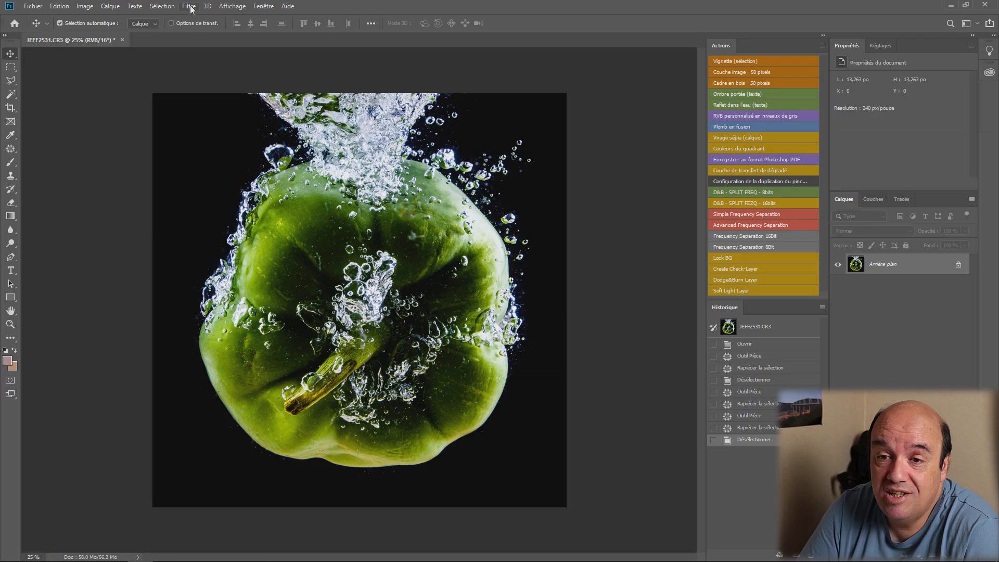
- Apply a Halo lens flare after trying the 35 mm and Focale fixe Film lens types
left_click(189, 6)
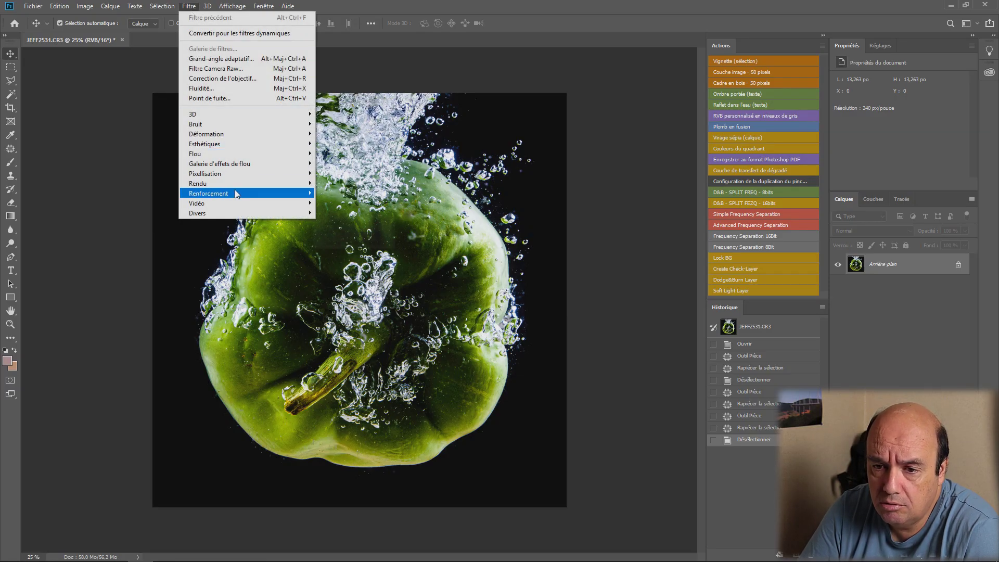
mouse_move(197, 183)
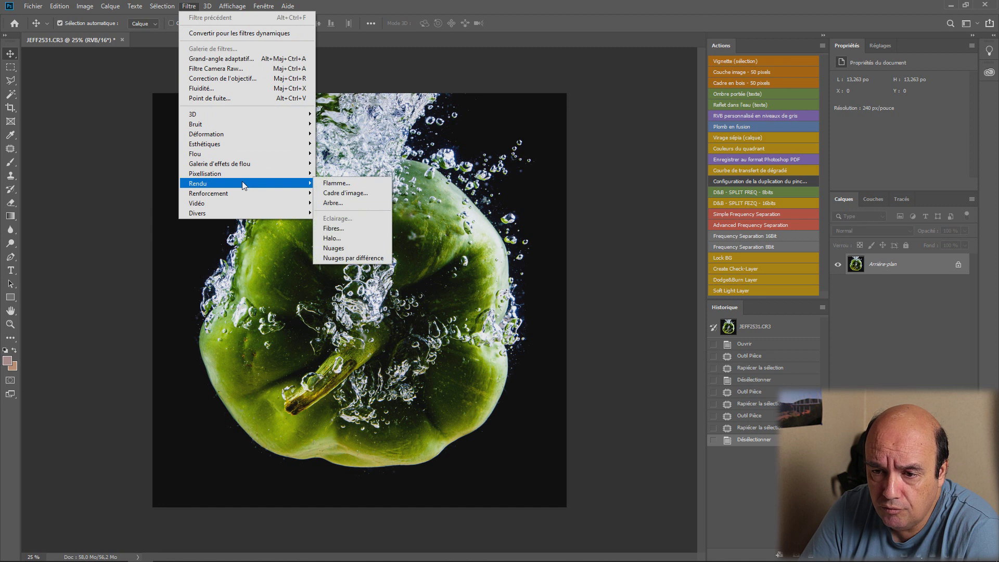
left_click(333, 239)
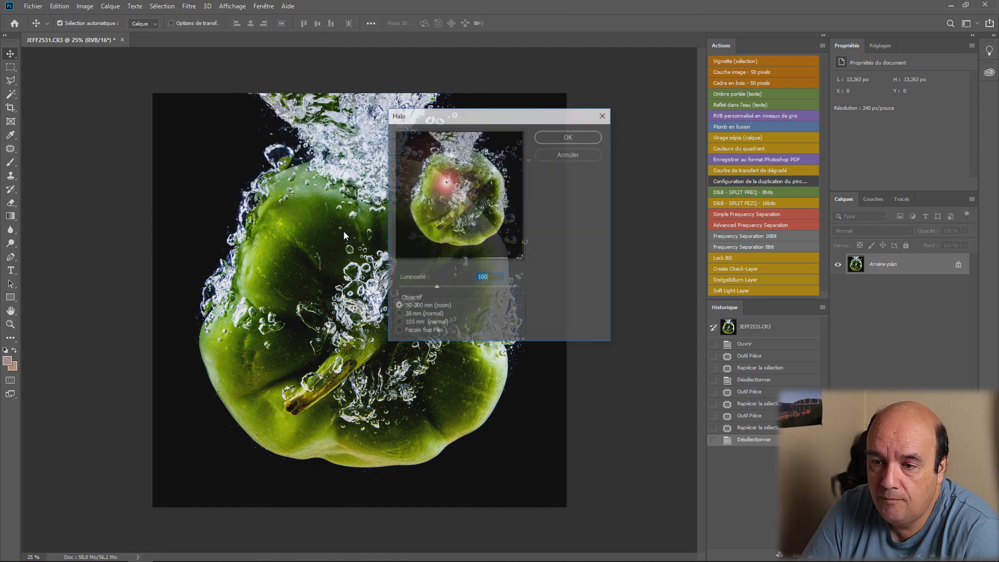
left_click(399, 315)
left_click(399, 331)
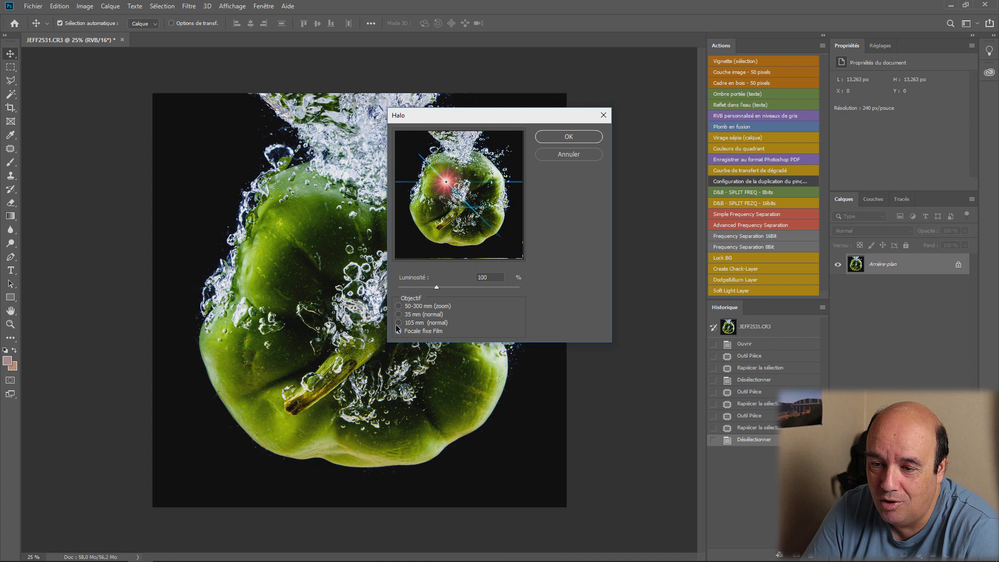
left_click(398, 315)
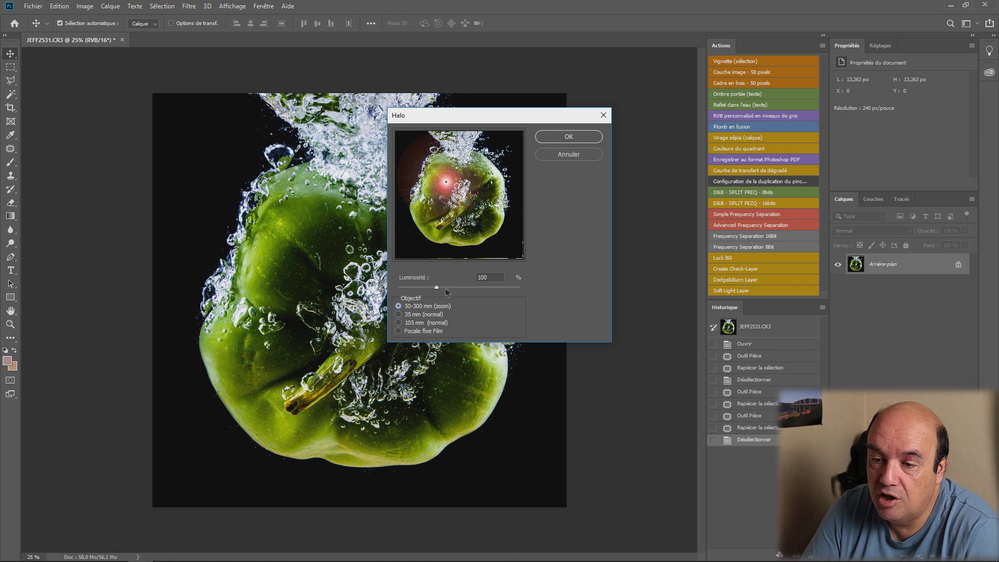
left_click(569, 136)
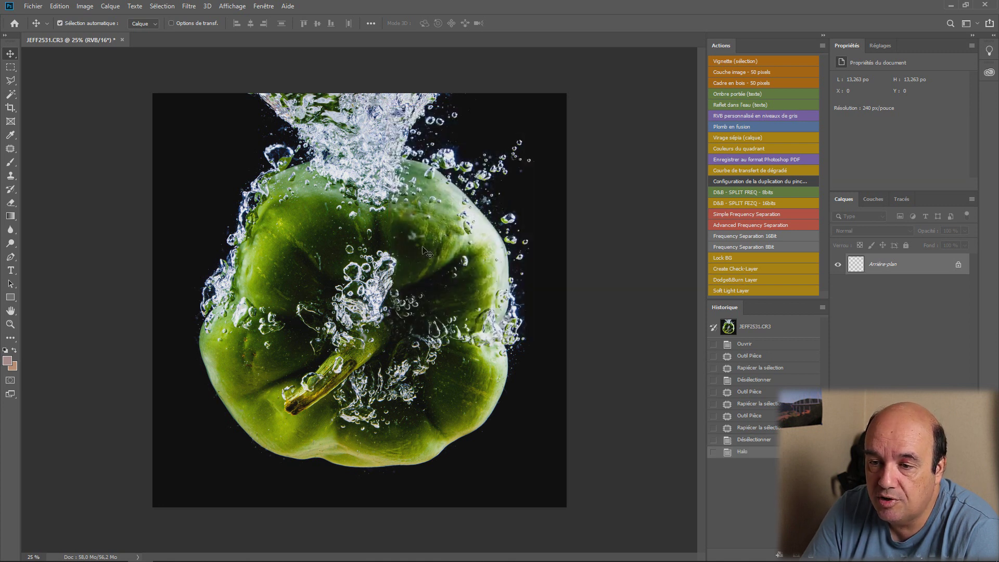
- Dismiss the layer warning, delete the Halo history state, and reopen the filter list
left_click_drag(323, 260, 353, 274)
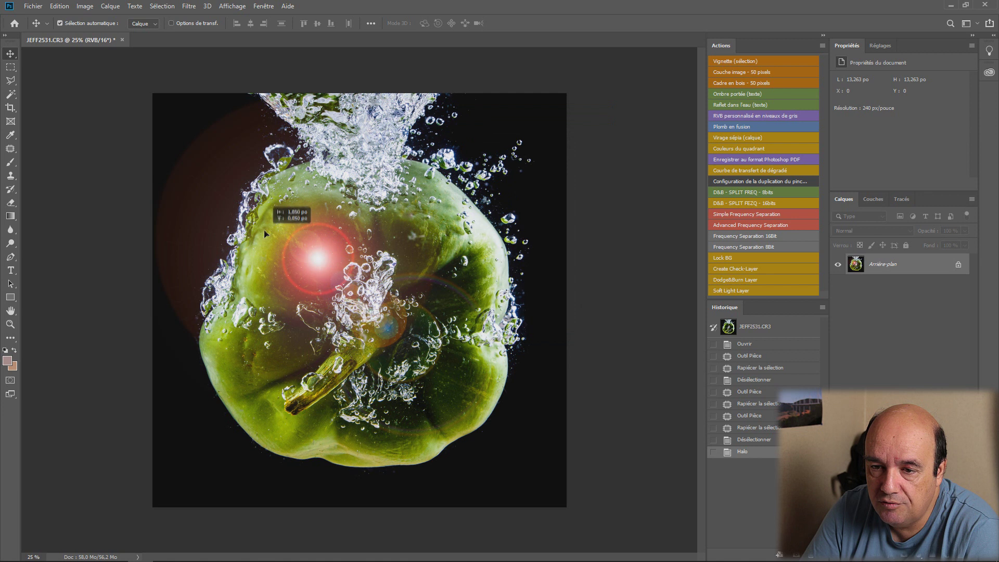
left_click(624, 246)
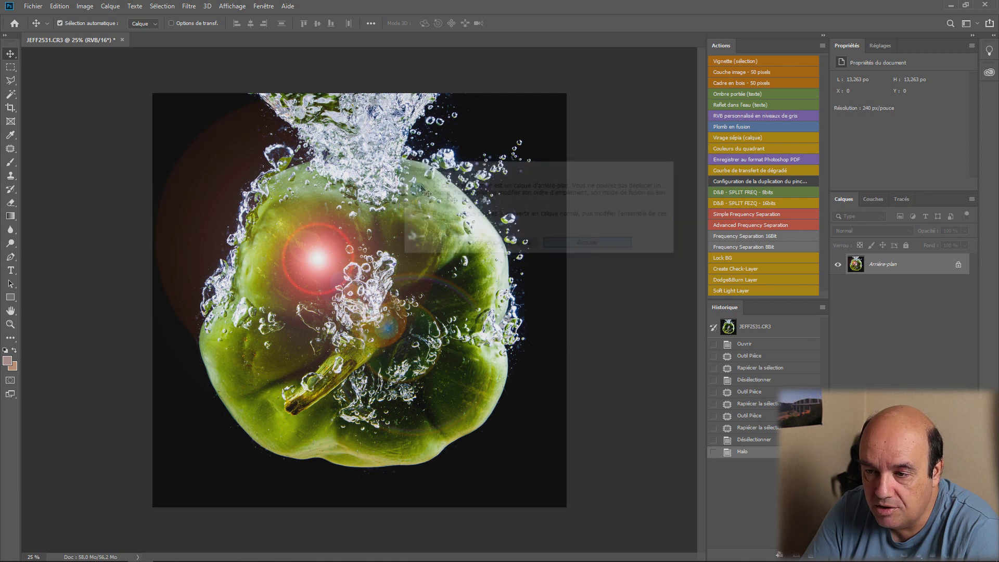
left_click(810, 556)
left_click(452, 214)
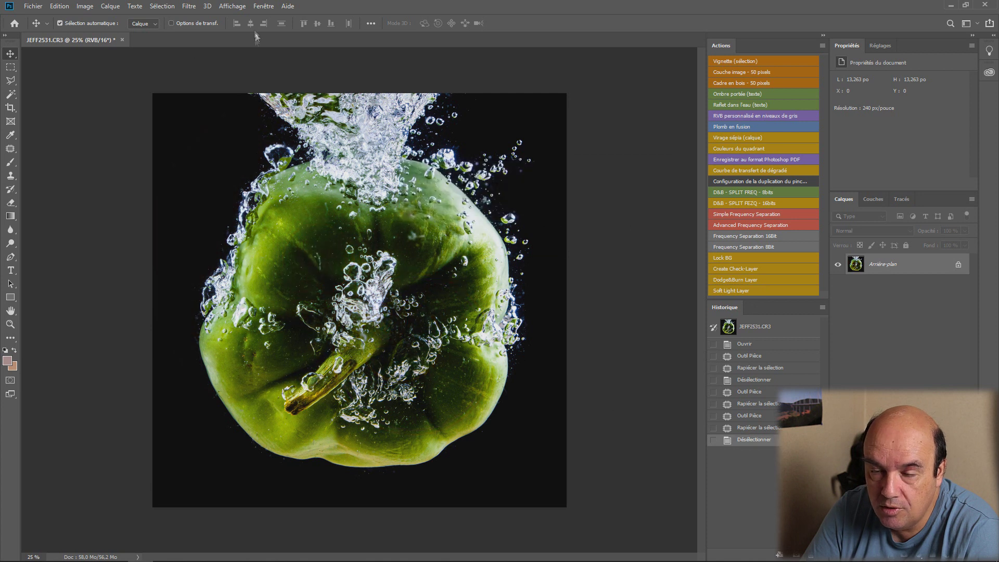
left_click(190, 7)
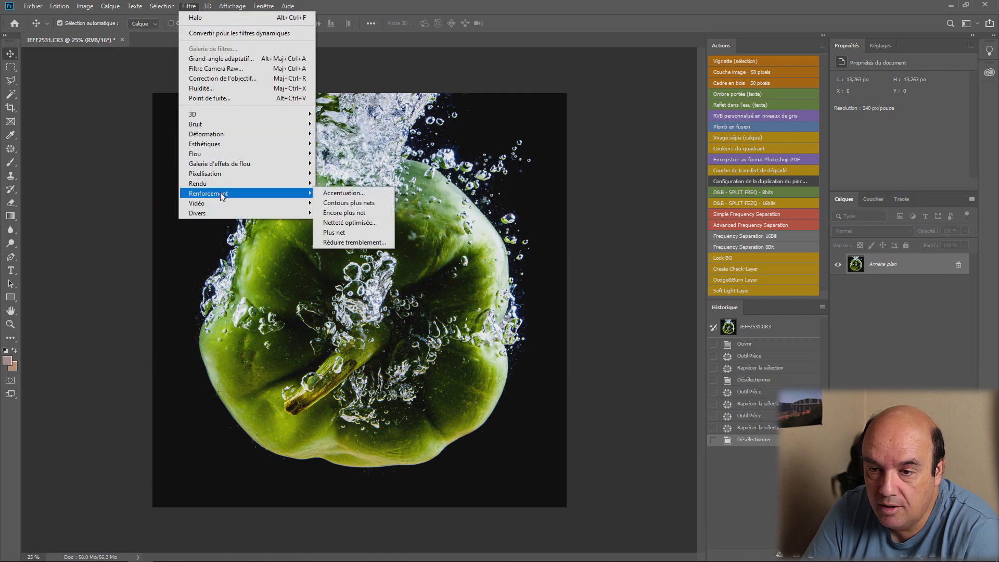
mouse_move(198, 183)
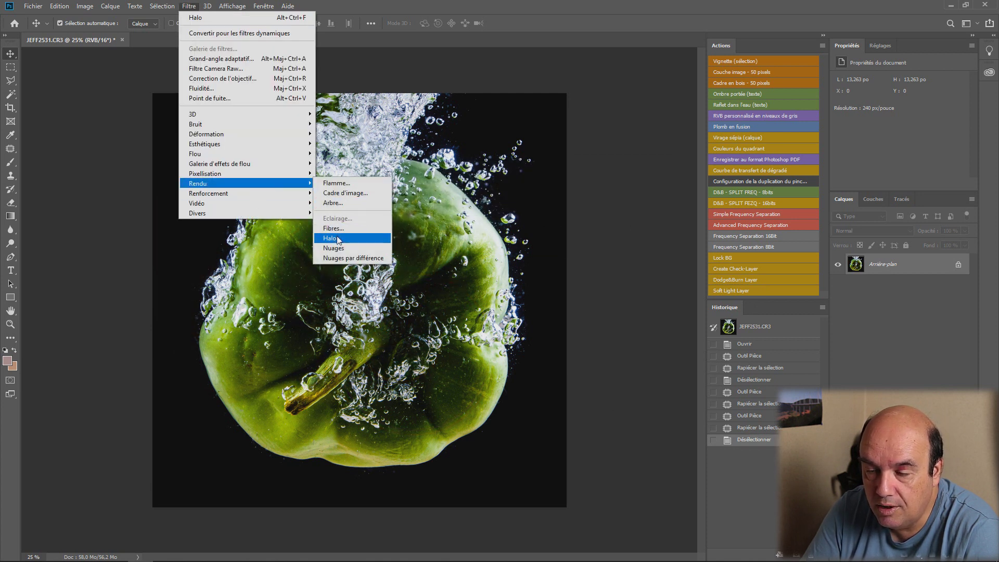
left_click(332, 238)
left_click_drag(447, 182, 429, 166)
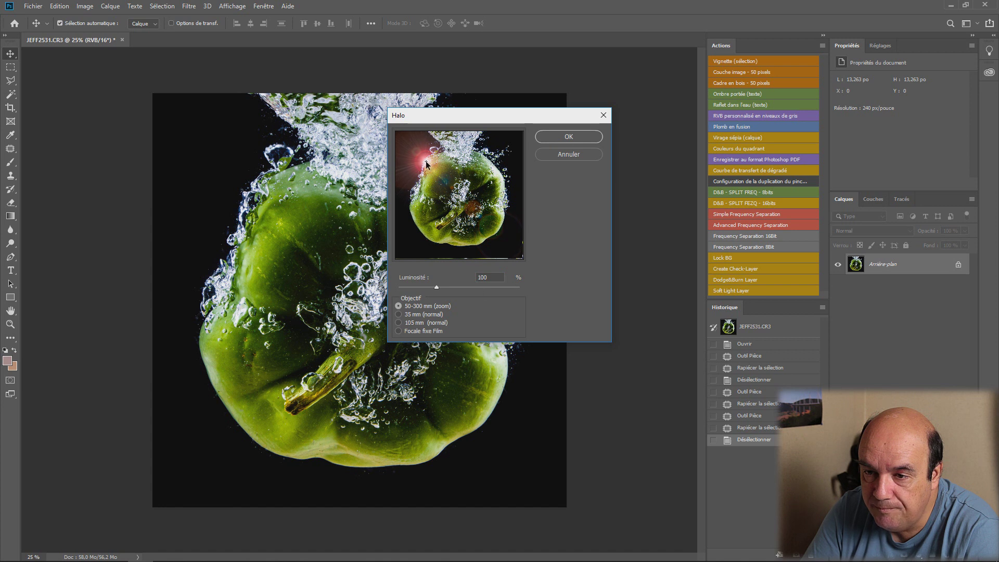
left_click(580, 138)
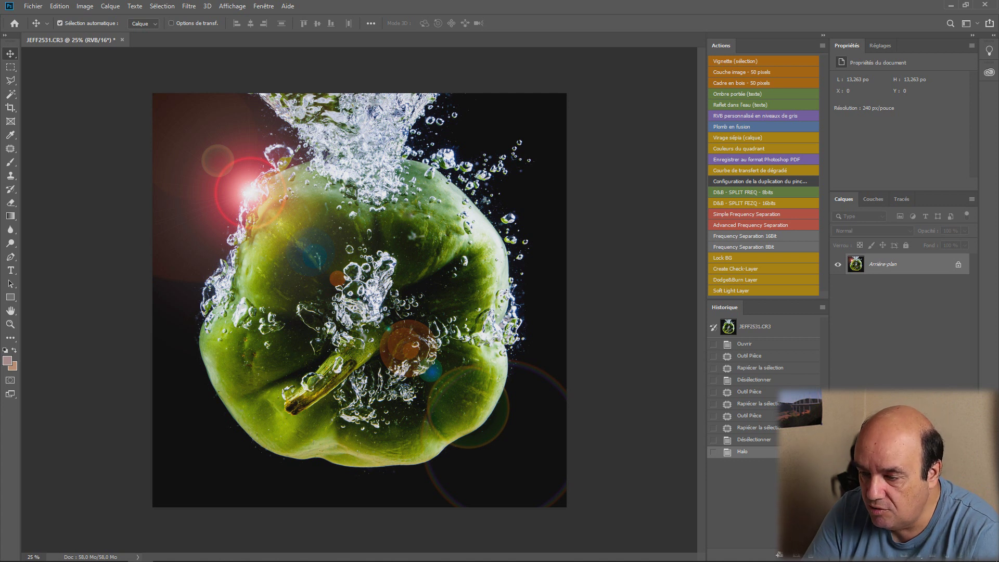
left_click(813, 556)
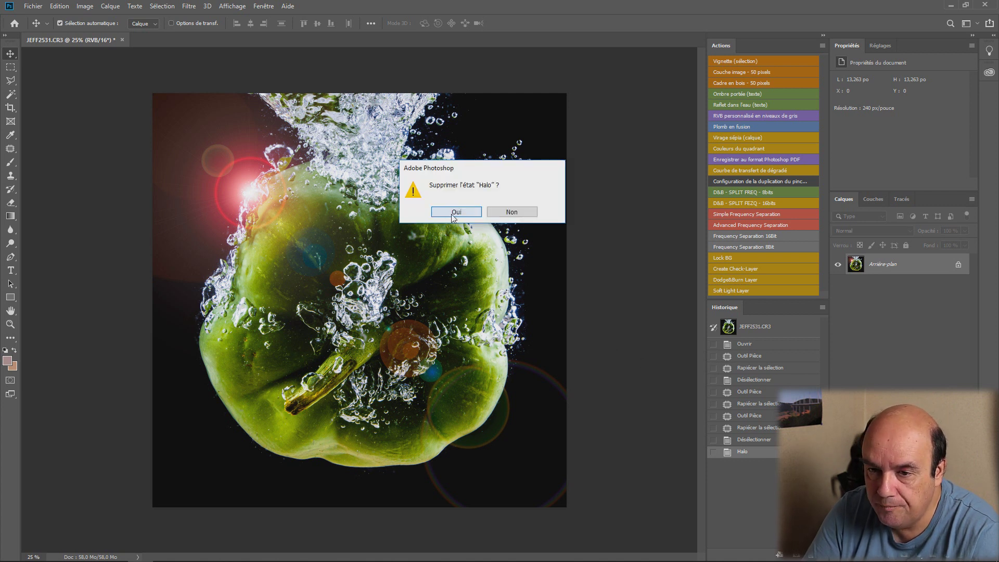
left_click(456, 215)
left_click(195, 9)
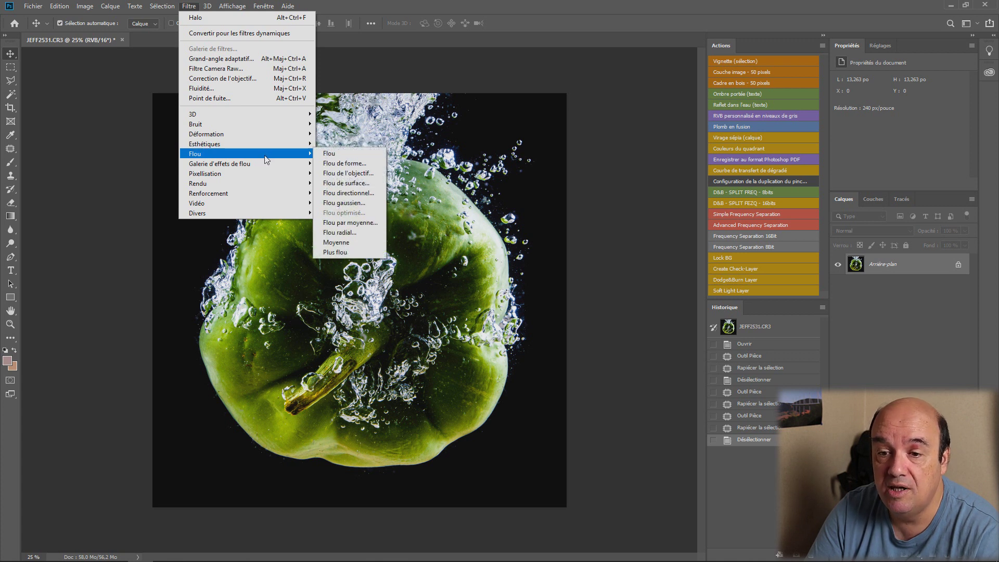
mouse_move(197, 183)
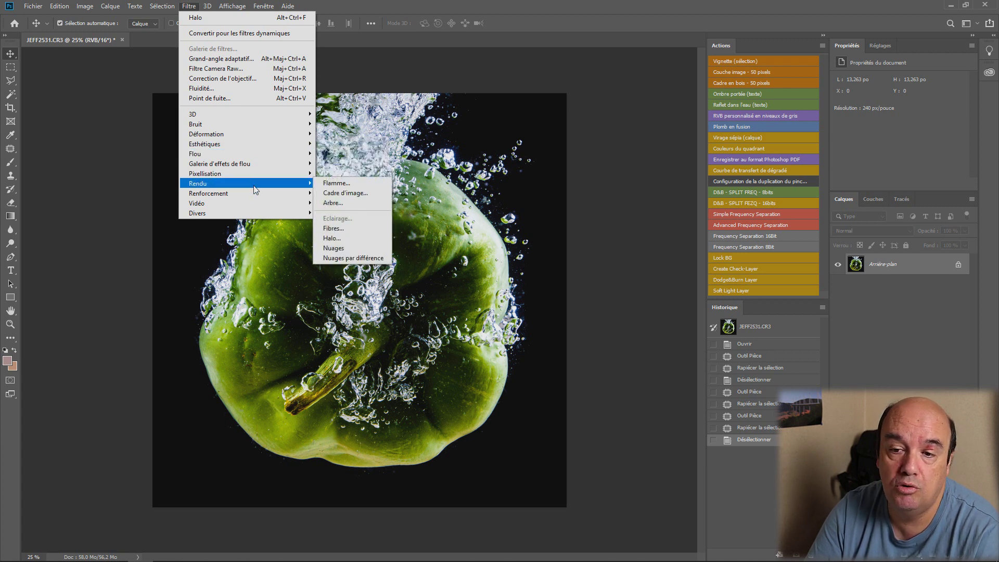
- Apply a 35 mm Halo flare at 83% brightness, then delete it from history
left_click(332, 238)
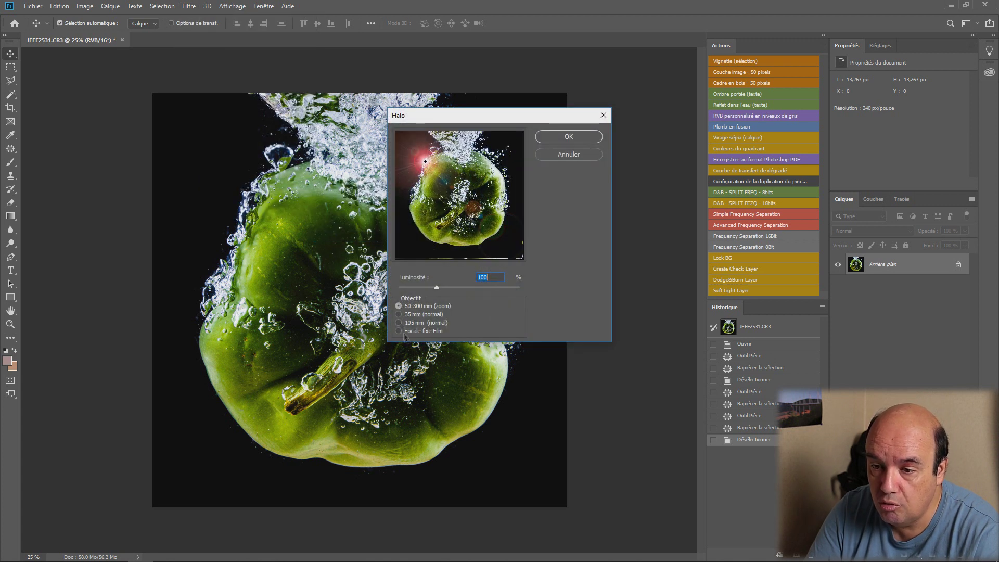
left_click(400, 316)
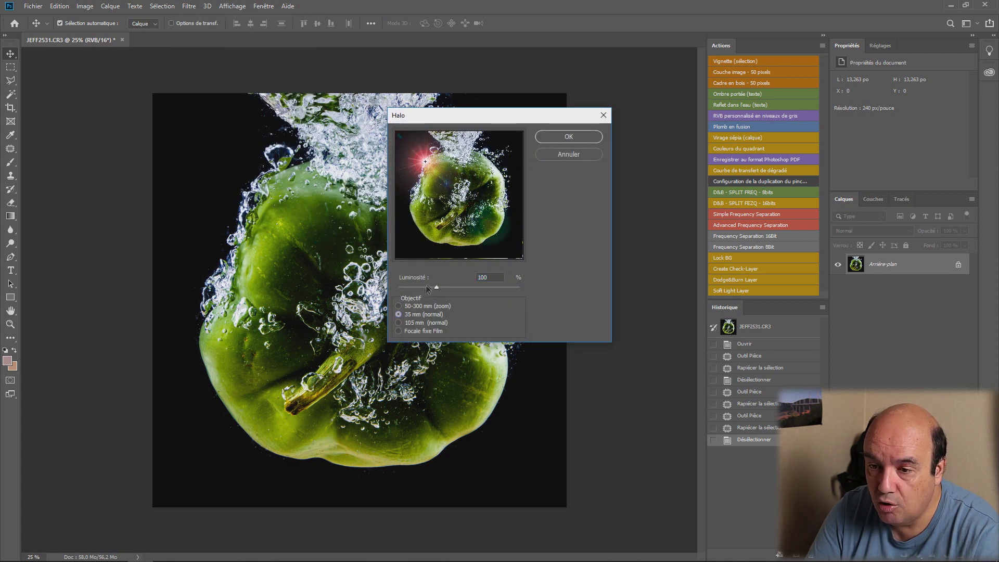
left_click_drag(438, 287, 429, 287)
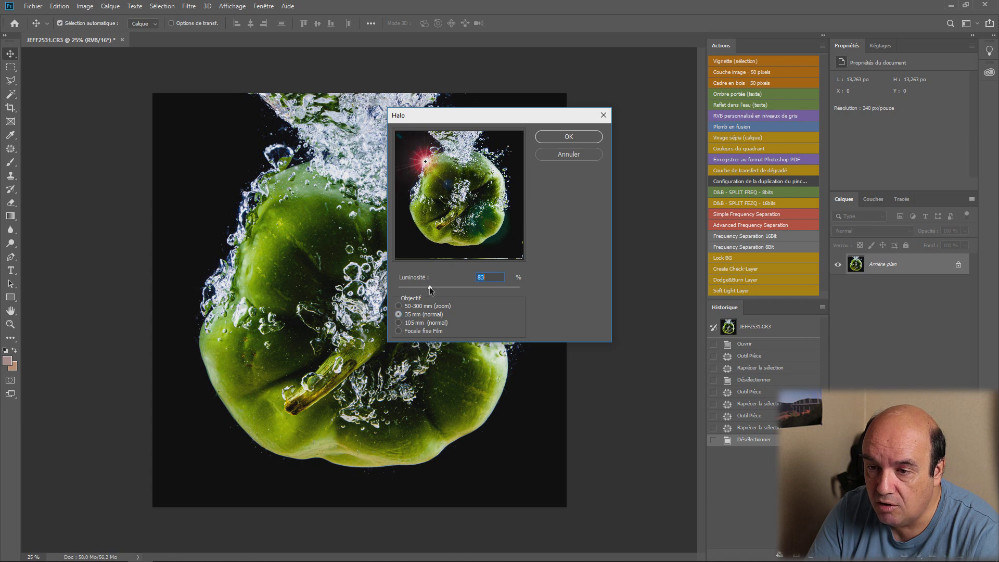
left_click(567, 137)
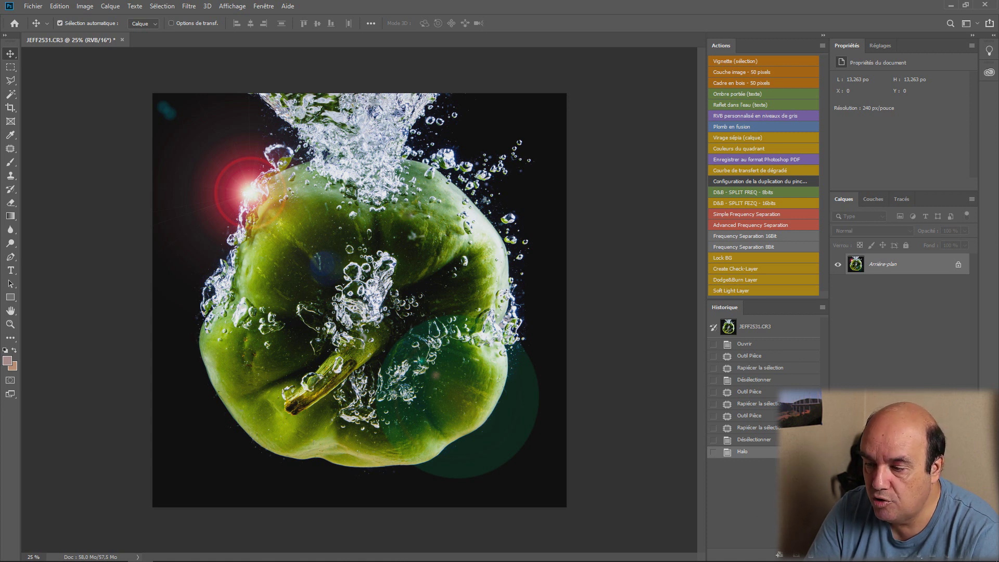
left_click(810, 557)
left_click(458, 212)
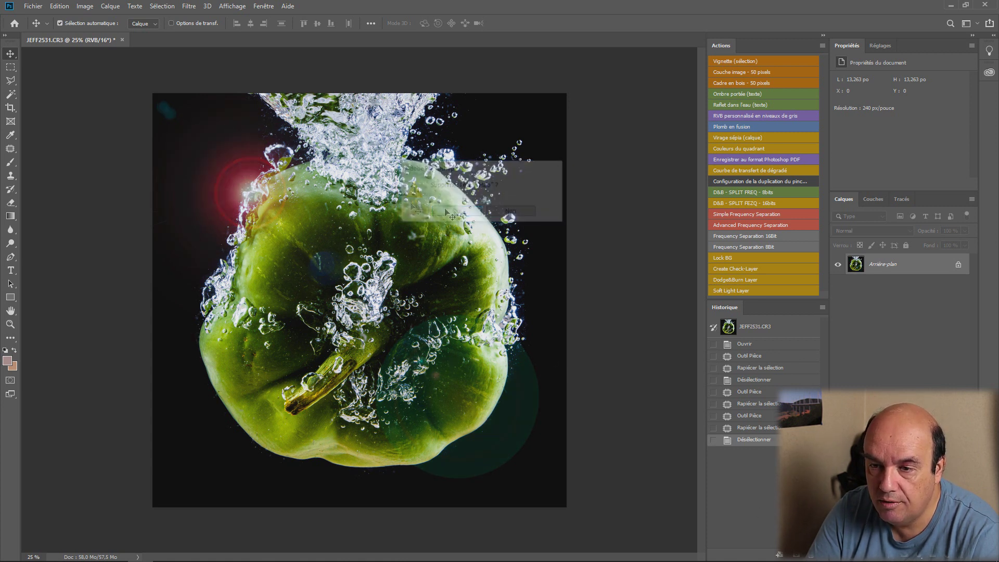
- Apply a 50-300 mm zoom Halo flare at 86% brightness, then quit Photoshop
left_click(189, 6)
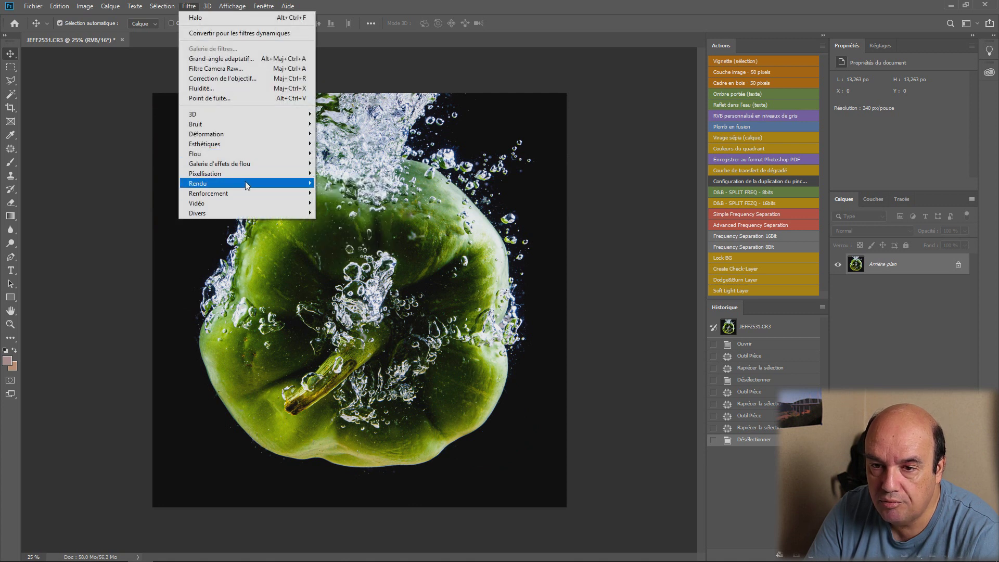
mouse_move(234, 183)
left_click(338, 234)
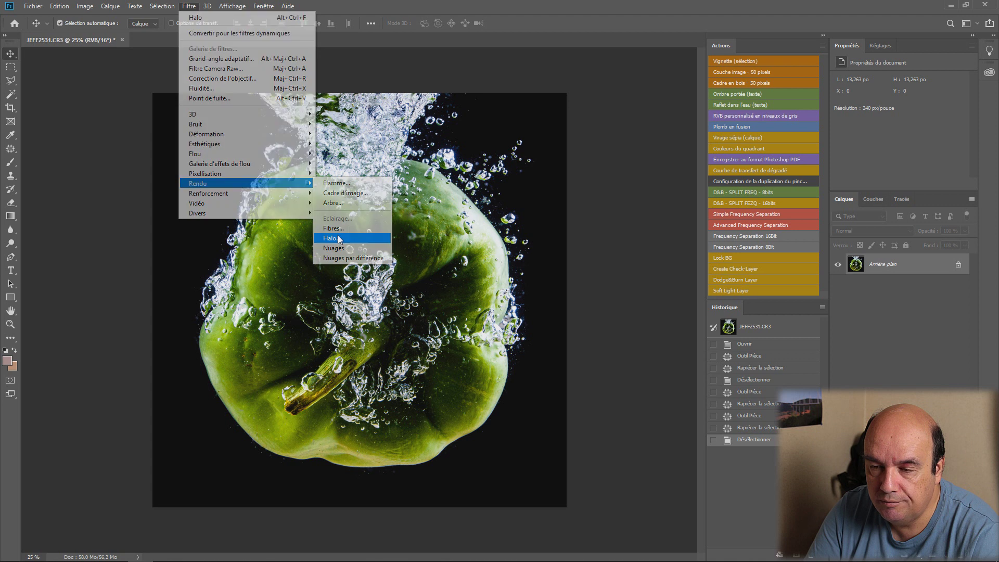
left_click(399, 307)
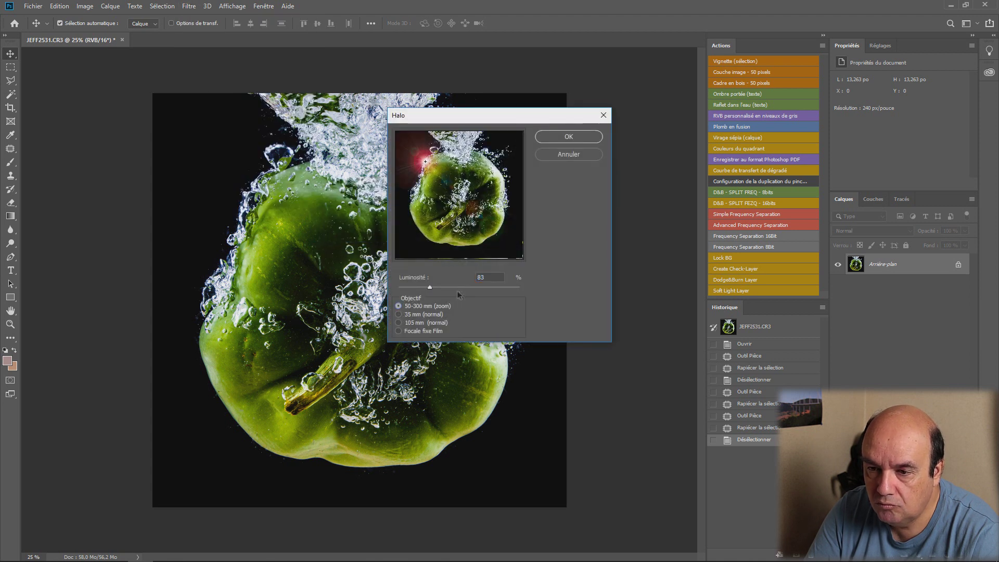
left_click_drag(435, 288, 429, 286)
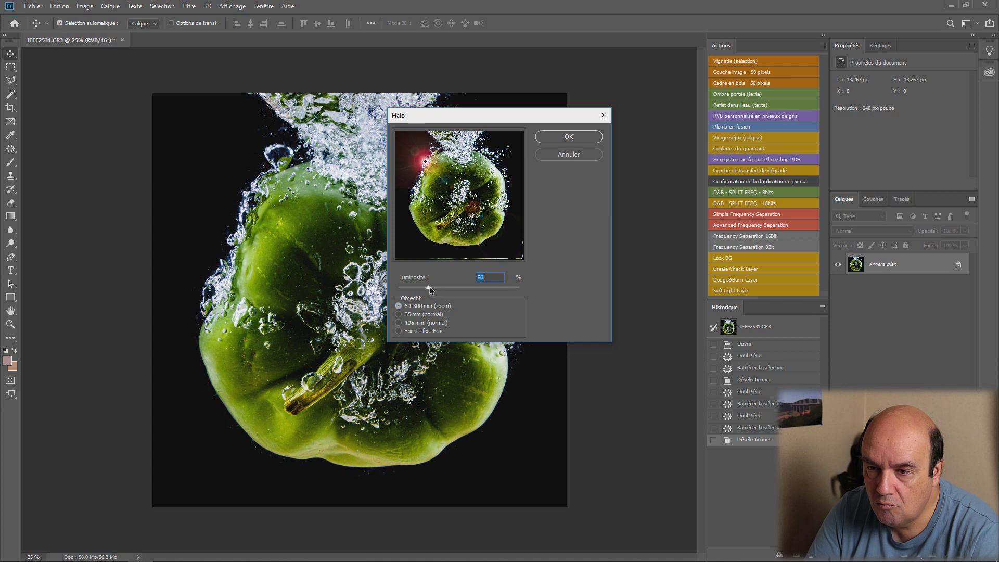
left_click(400, 323)
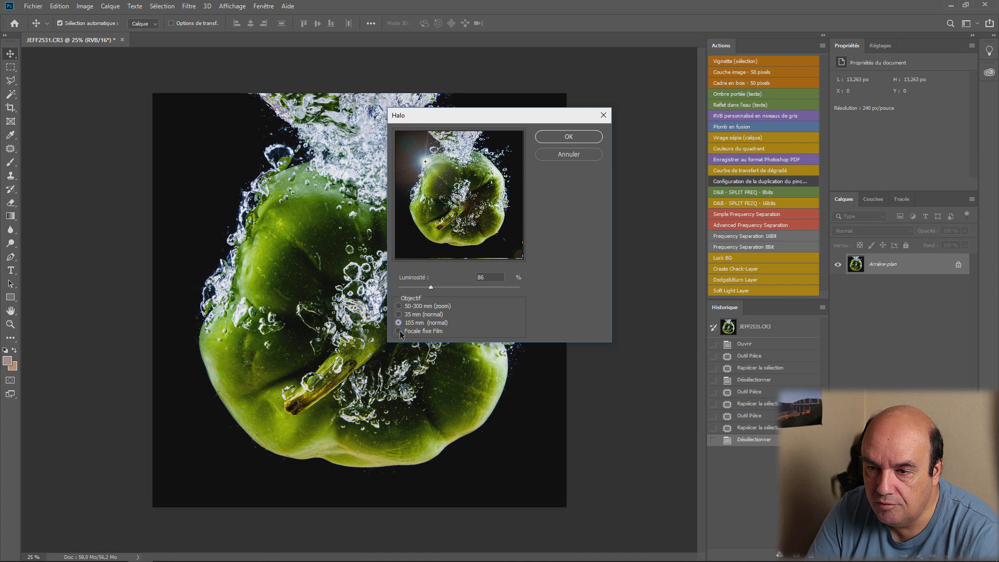
left_click(399, 330)
left_click(399, 314)
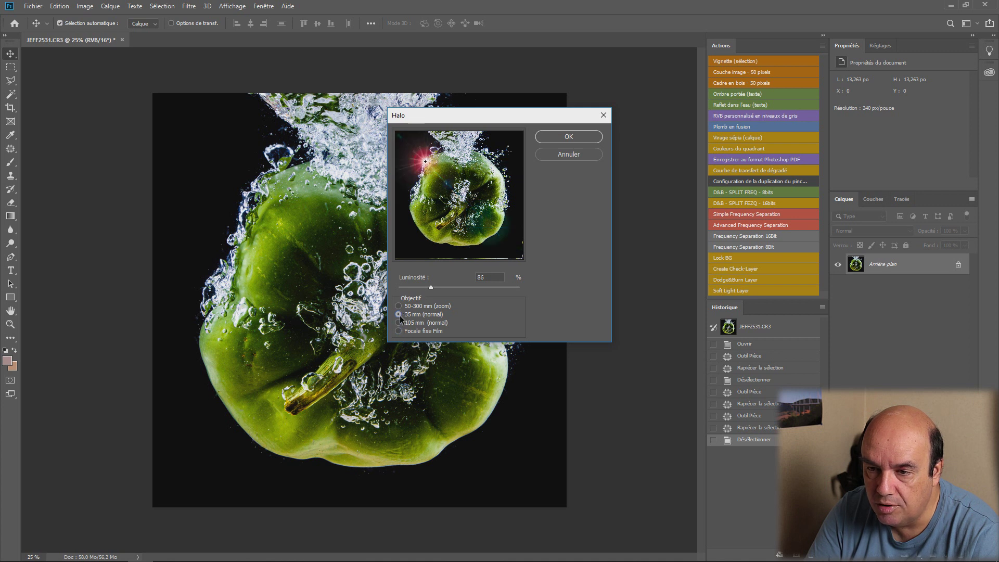
left_click(399, 306)
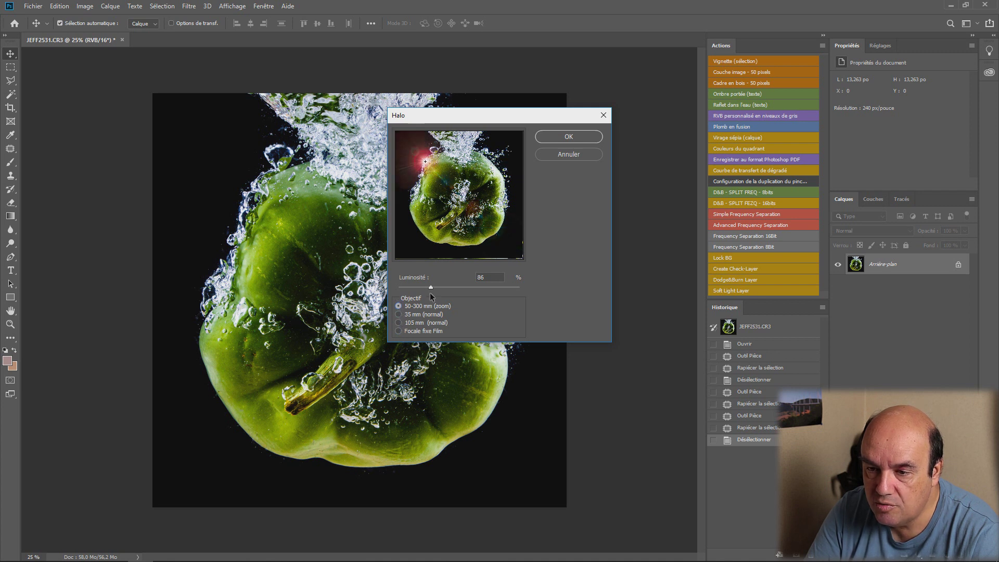
left_click(587, 139)
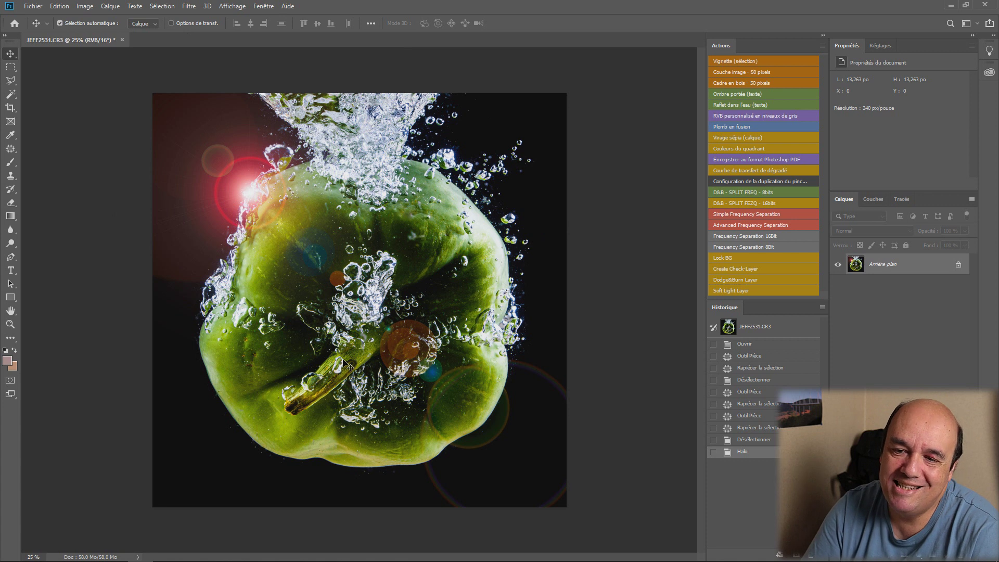
left_click(32, 6)
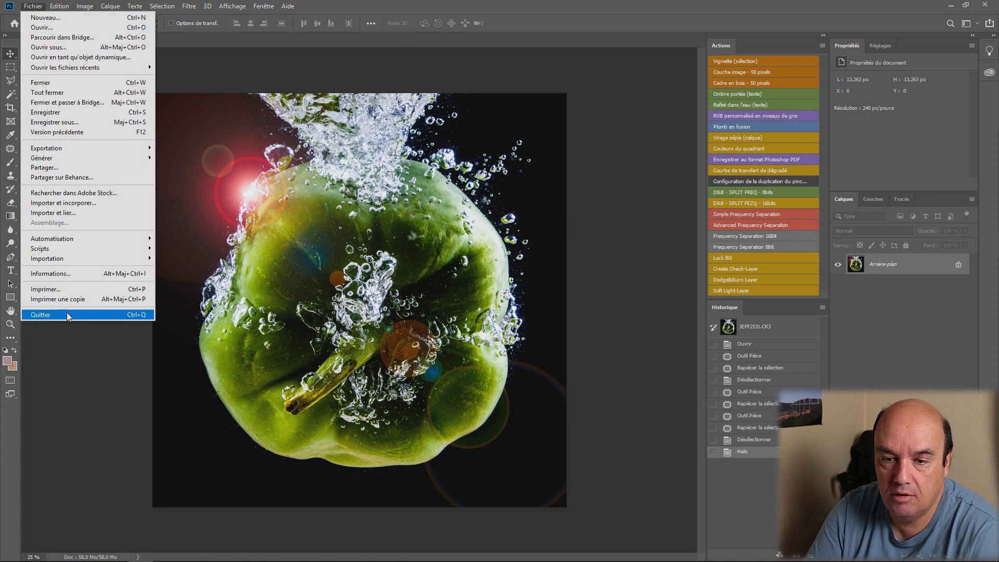
left_click(66, 314)
- Save the flared image, compare it with Copie 1 in Library, then return to Develop
left_click(445, 209)
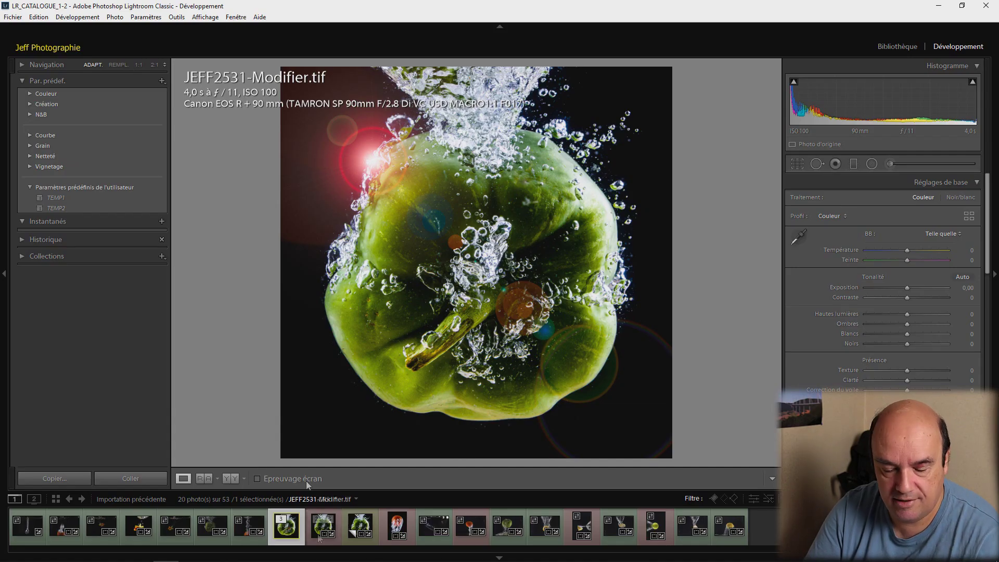
left_click(346, 541, "ctrl")
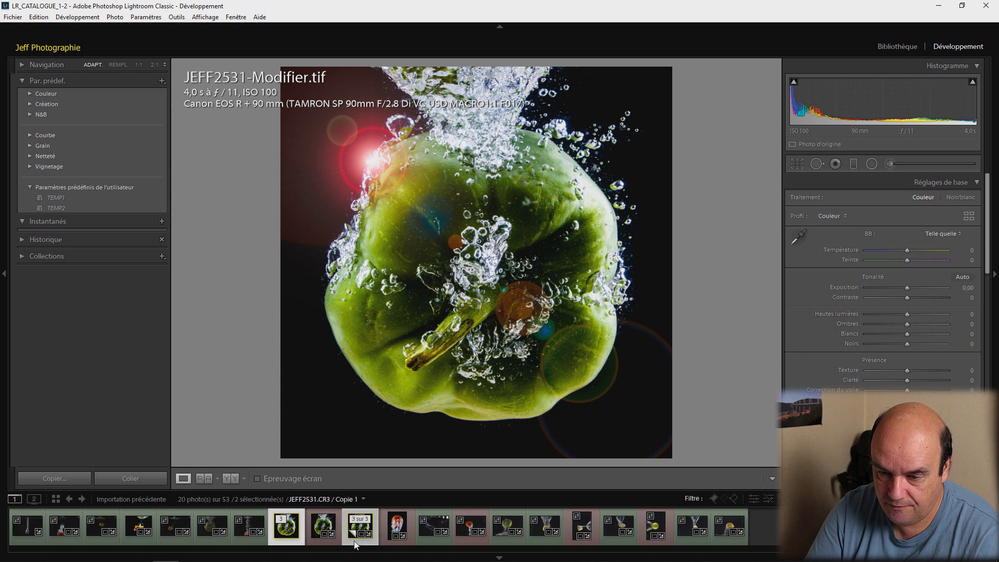
left_click(884, 48)
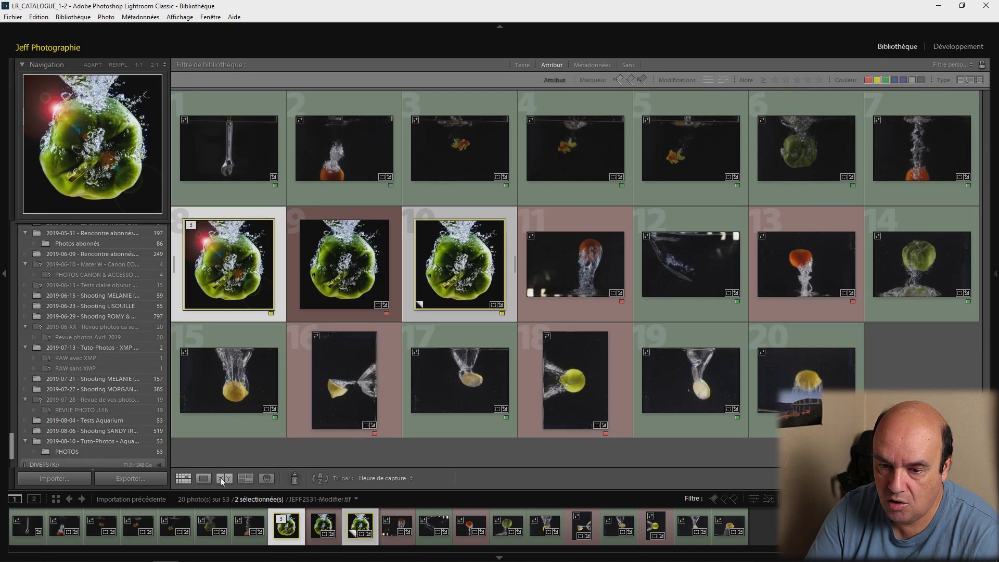
left_click(222, 478)
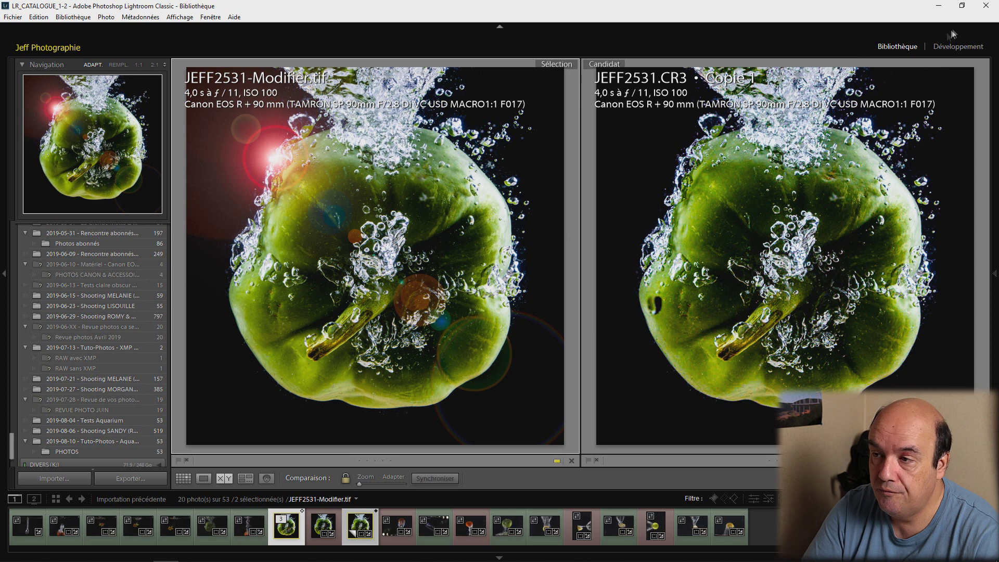
left_click(965, 48)
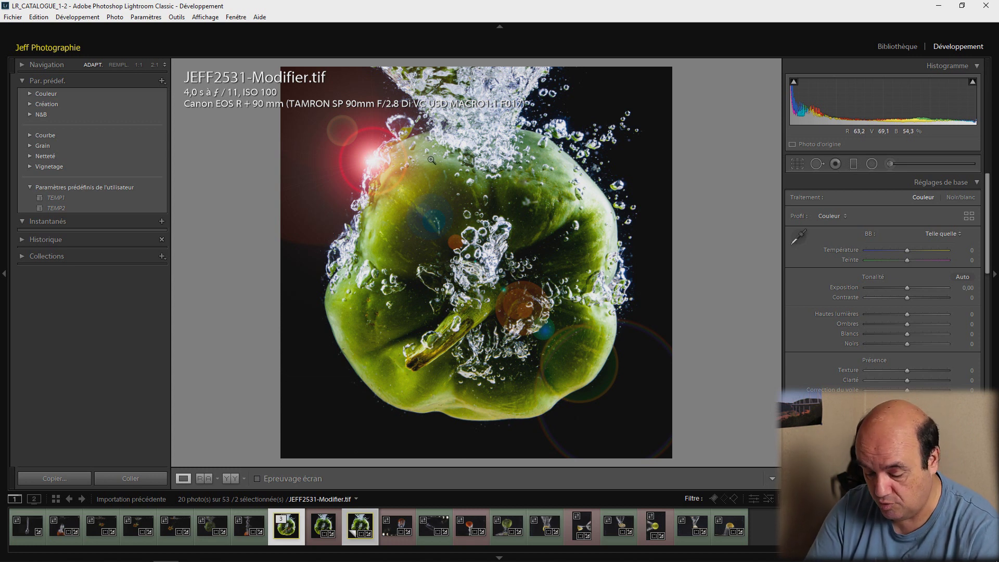
- Send the JEFF2531.CR3 Copie 1 pepper to Adobe Photoshop CC 2019 for editing
left_click(374, 521)
left_click(114, 17)
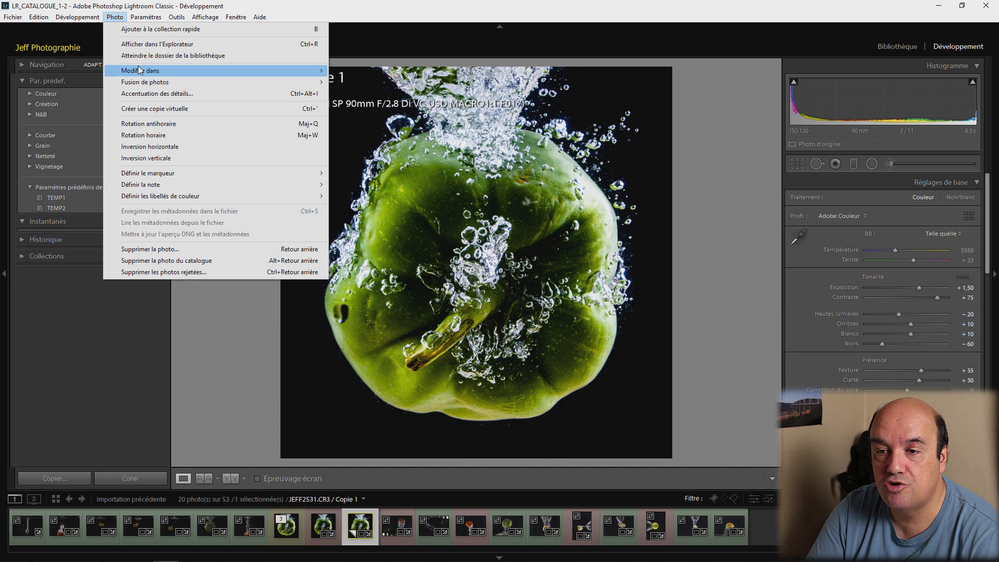
left_click(359, 72)
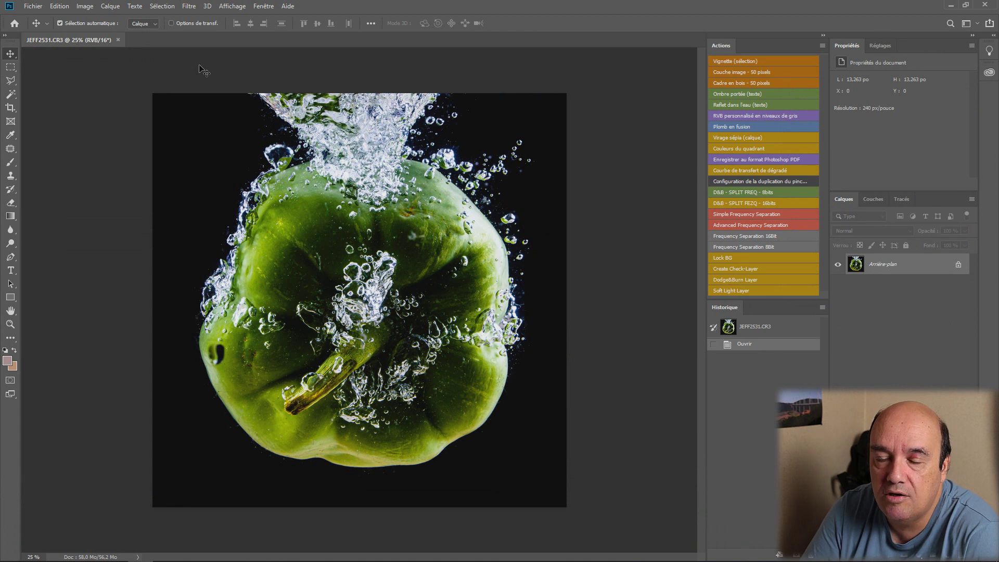
- Apply a Tourbillon twirl at angle 50, then delete that history step
left_click(190, 6)
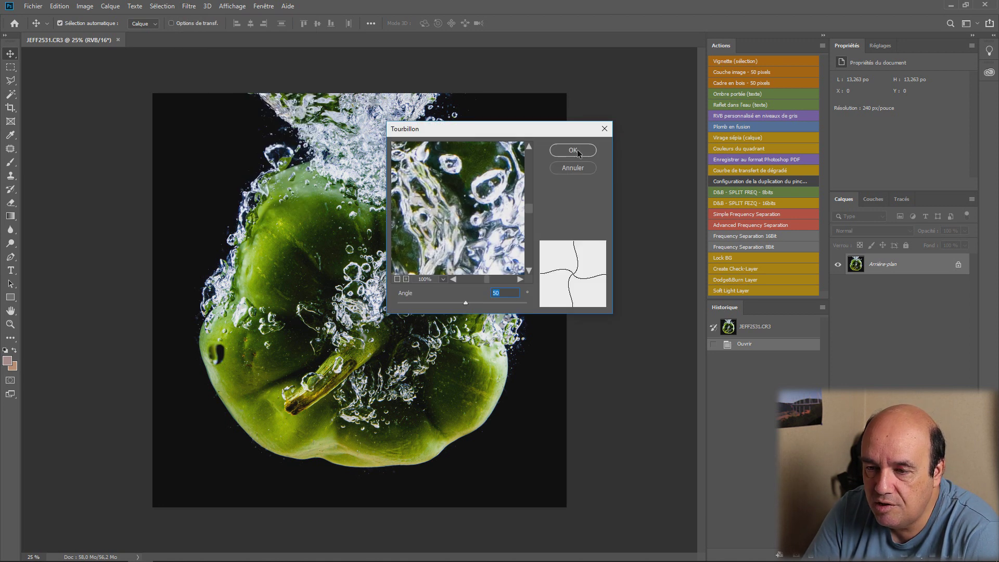
left_click(573, 151)
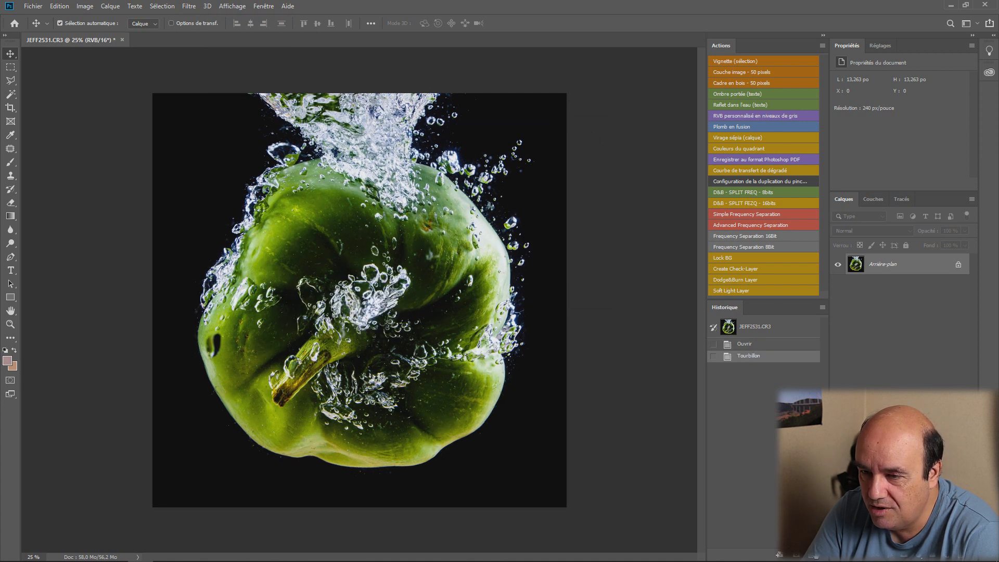
left_click(810, 556)
key("Return")
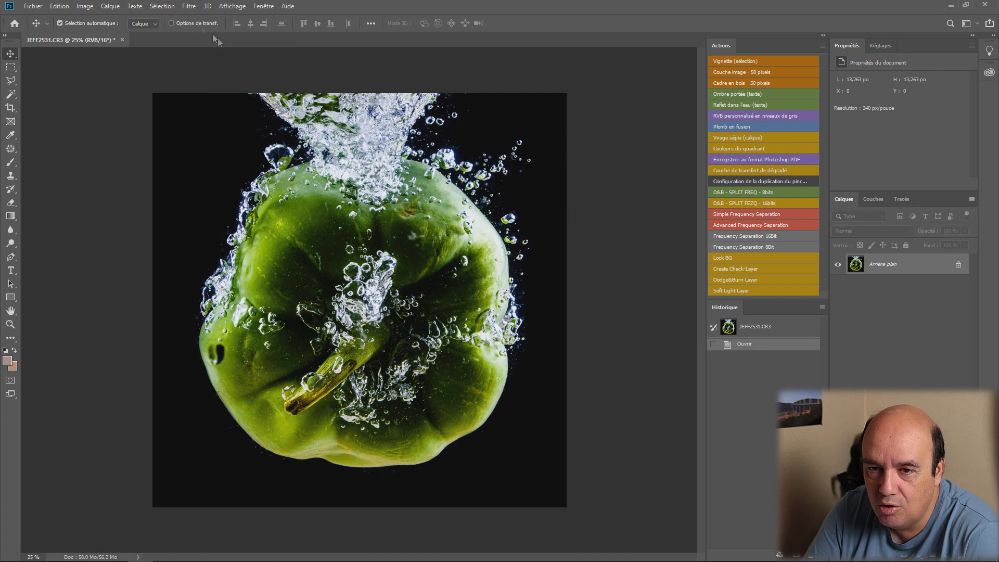
- Reapply the Tourbillon twirl to the pepper with Angle 232
left_click(188, 6)
mouse_move(206, 134)
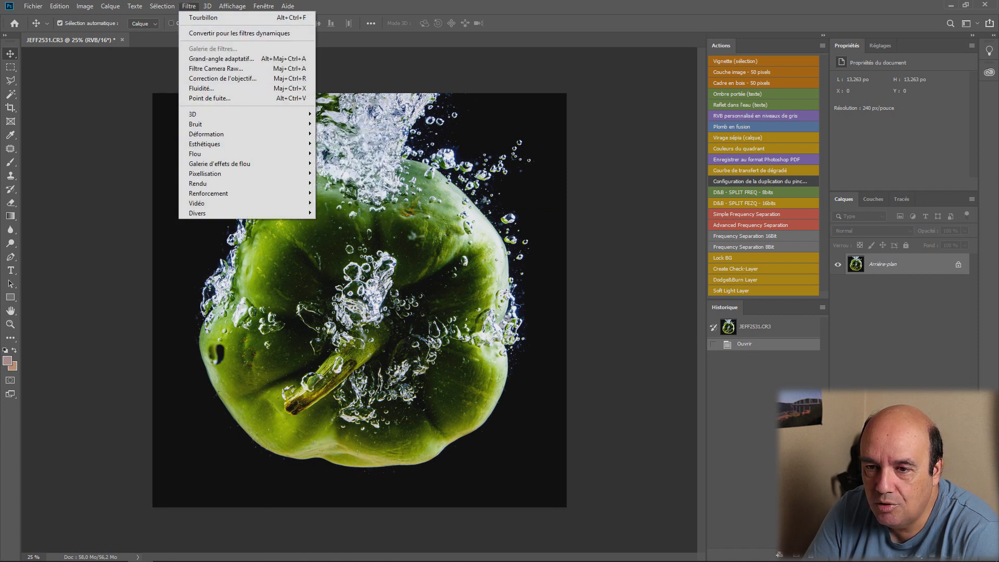
left_click(339, 203)
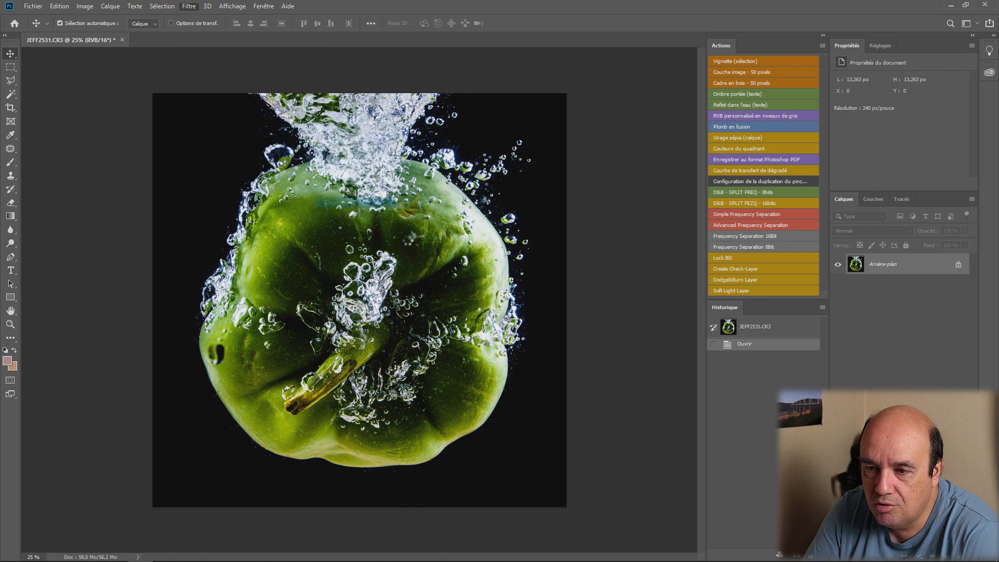
left_click_drag(466, 305, 479, 304)
left_click(595, 150)
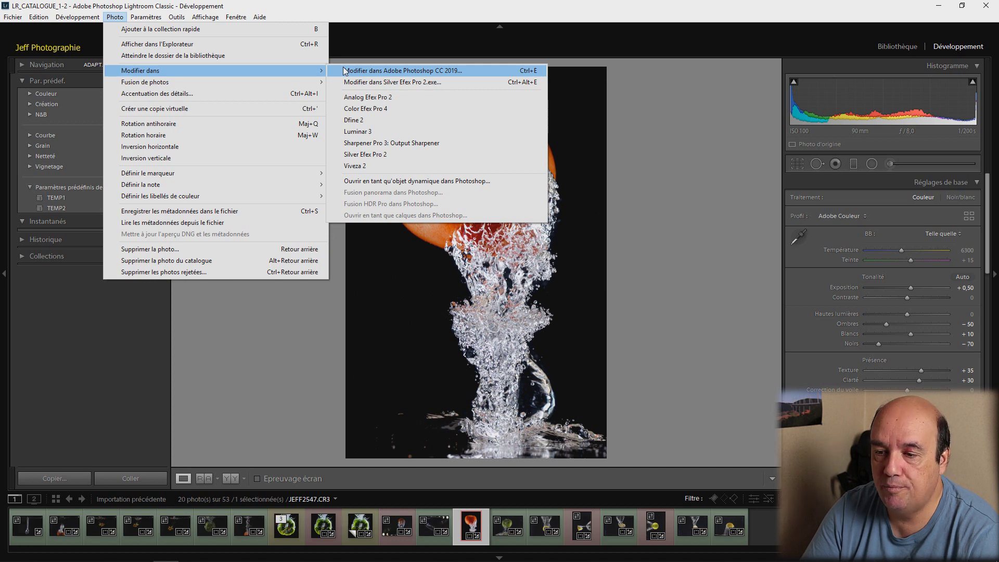
- Send the tomato photo JEFF2547.CR3 from Lightroom to Photoshop
left_click(344, 71)
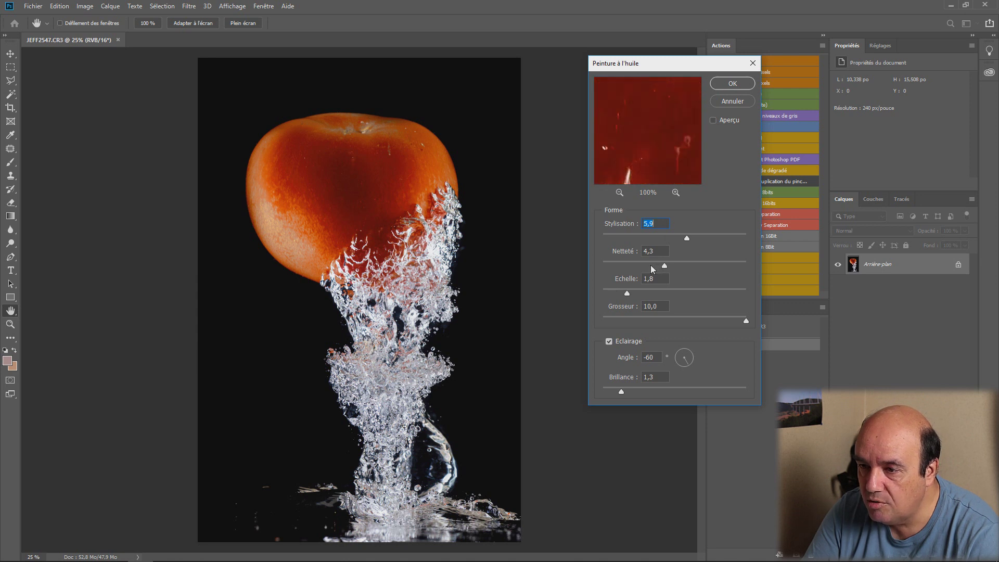
- Apply Peinture à l'huile with Stylisation 5,9 and Echelle about 4, then inspect it at 100%
key("Tab")
type("5,9")
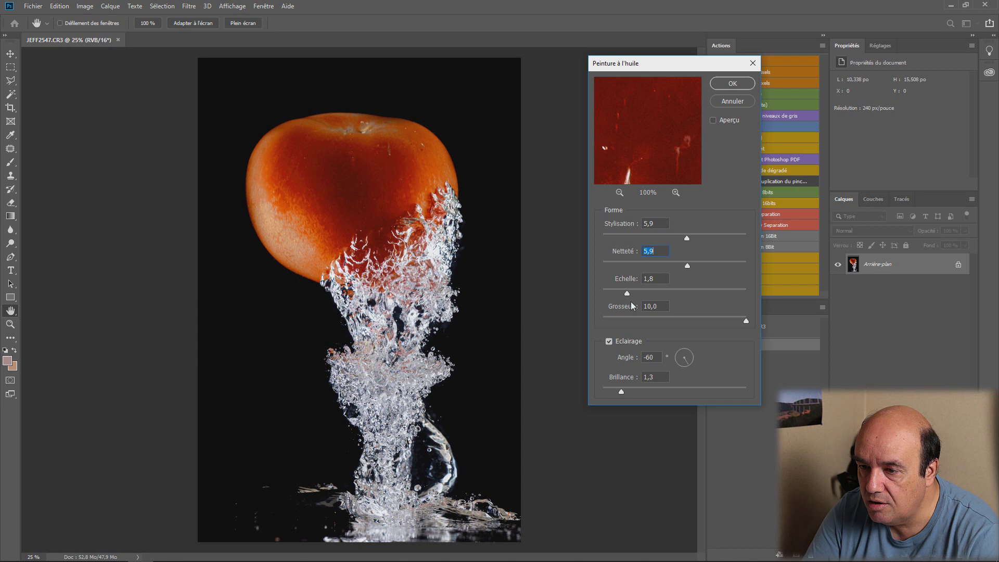
left_click_drag(626, 295, 637, 294)
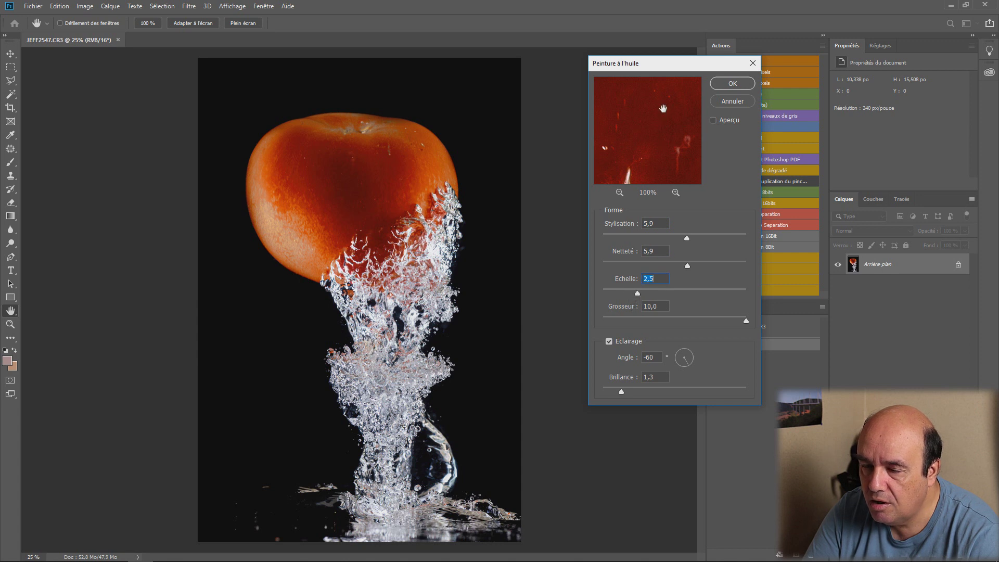
mouse_move(649, 126)
left_mouse_down()
mouse_move(650, 138)
mouse_move(635, 138)
left_mouse_up()
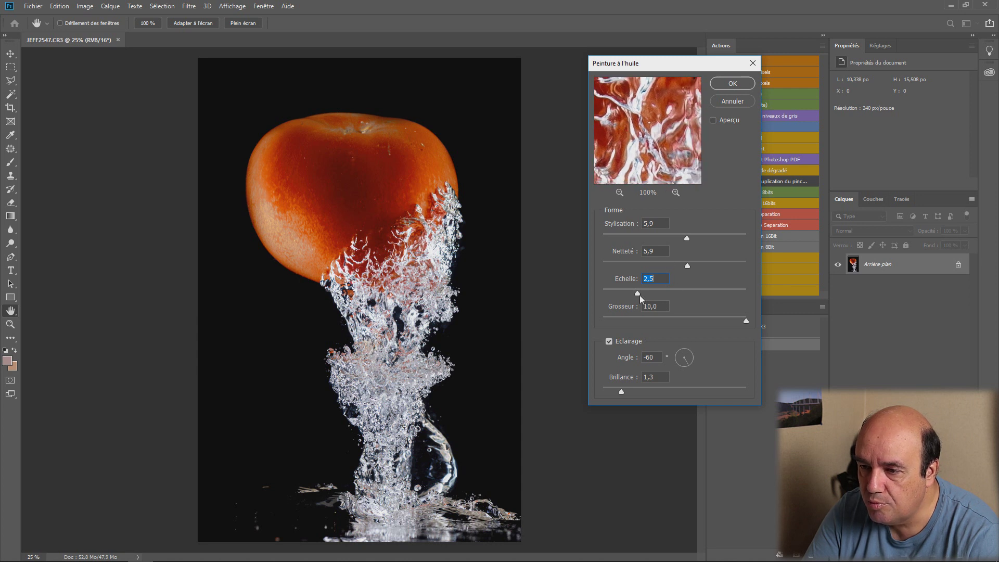
left_click_drag(640, 295, 665, 293)
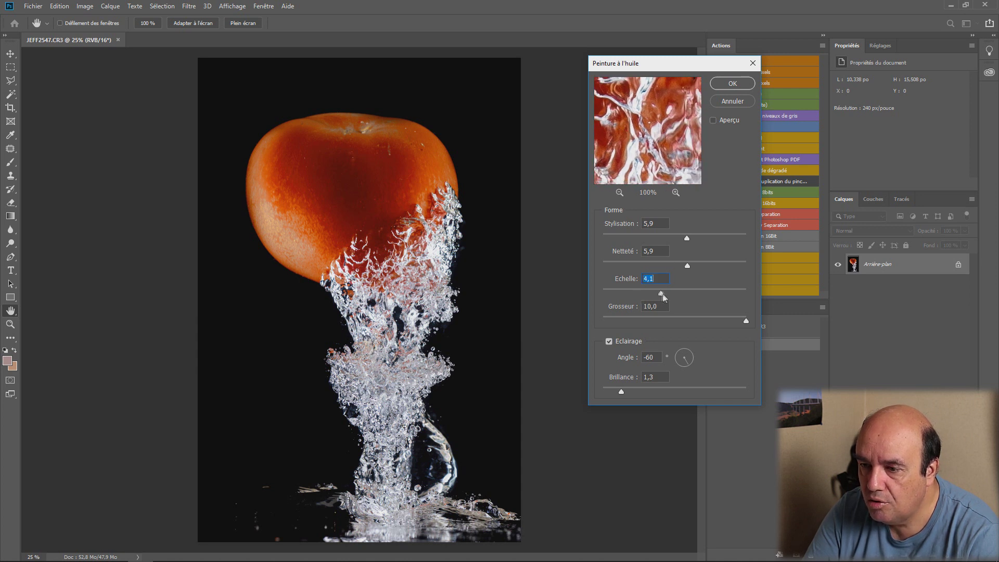
left_click(743, 85)
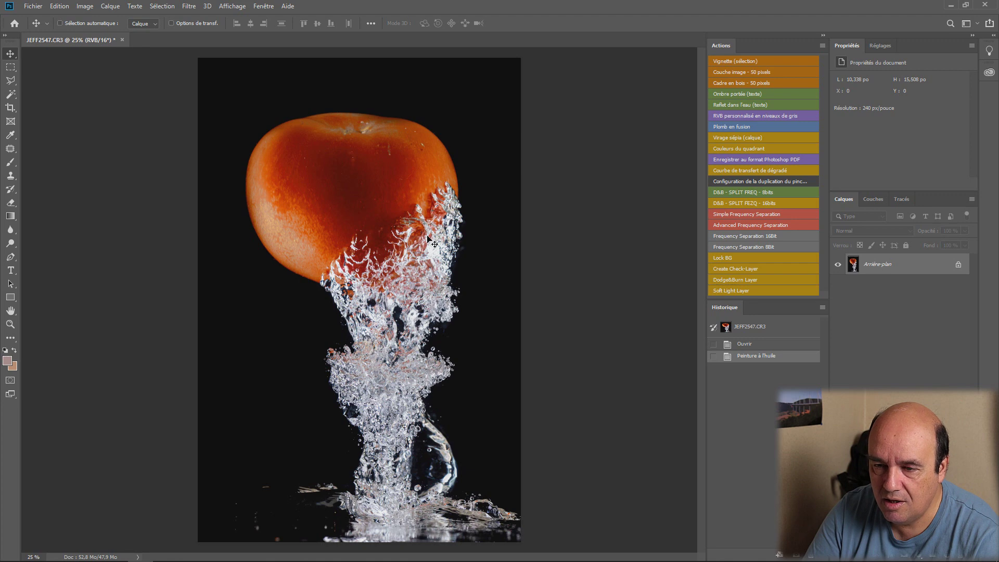
key("ctrl+plus")
key("ctrl+plus")
key("ctrl+plus")
key("ctrl+plus")
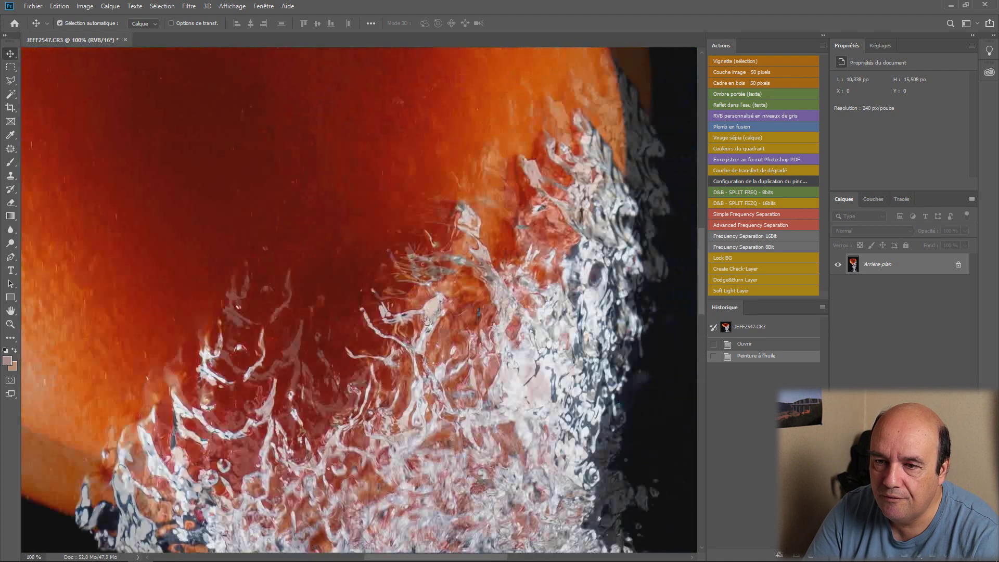
left_click_drag(427, 238, 459, 200)
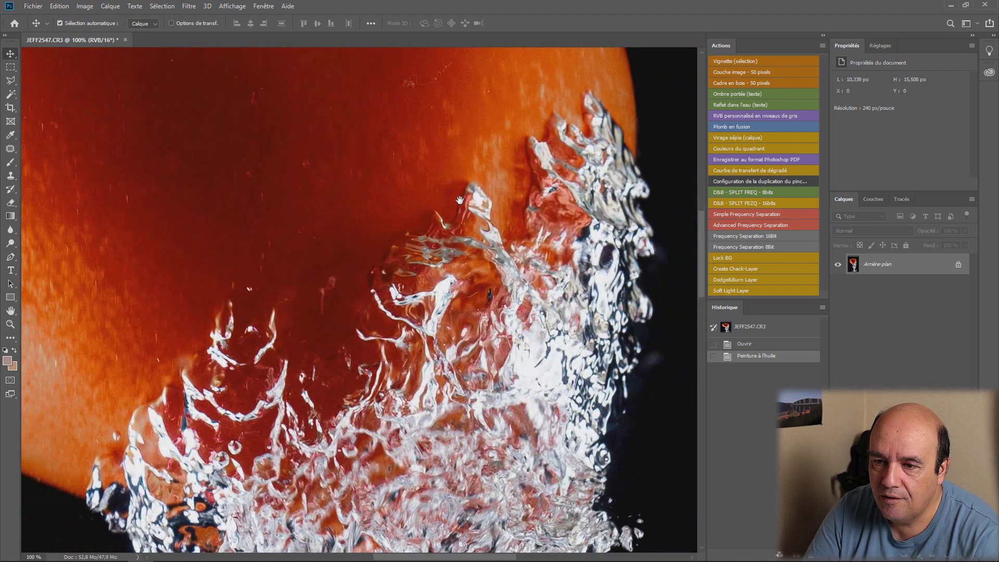
- Delete the first oil paint step from the history
left_click(815, 557)
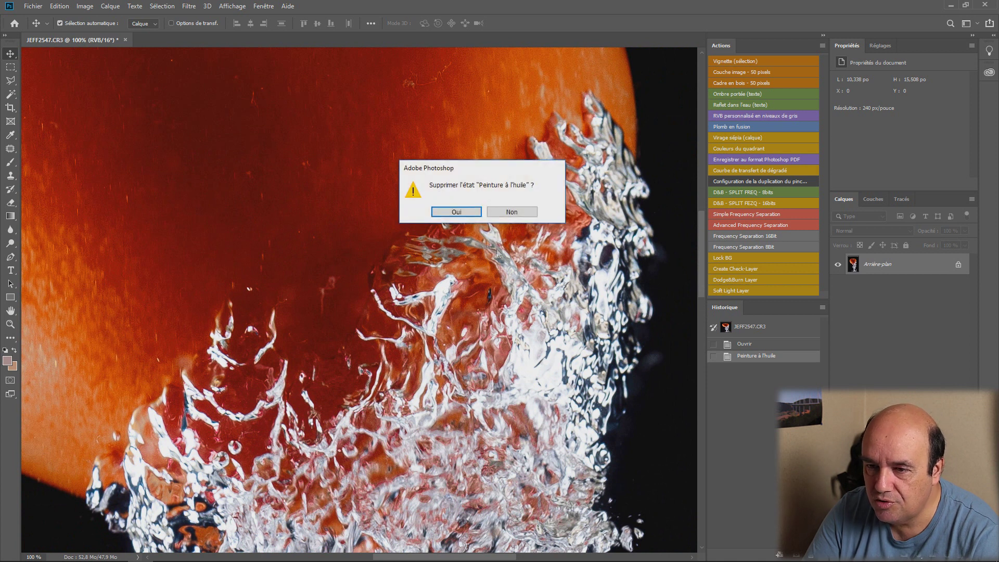
left_click(457, 214)
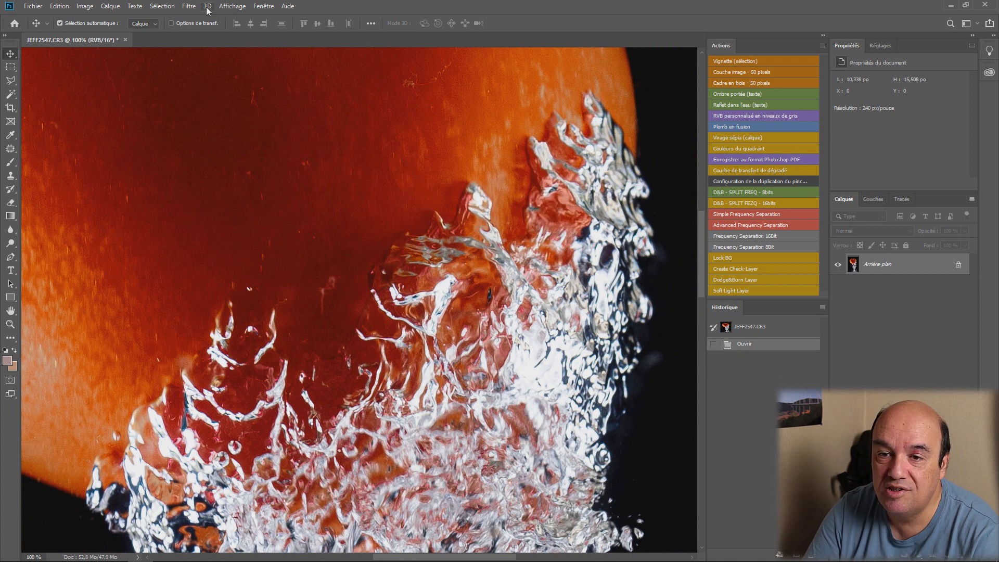
left_click(188, 7)
mouse_move(206, 134)
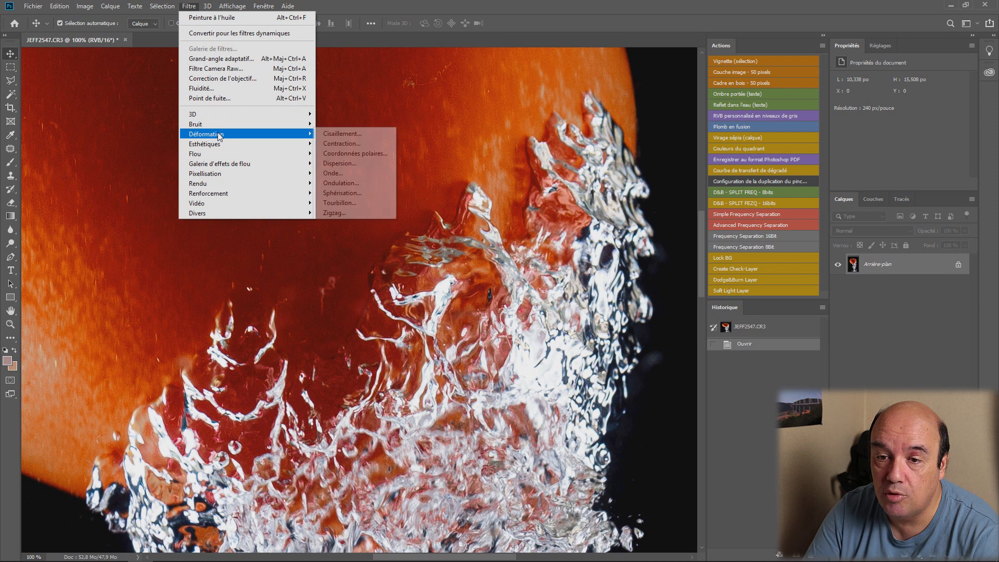
left_click(345, 194)
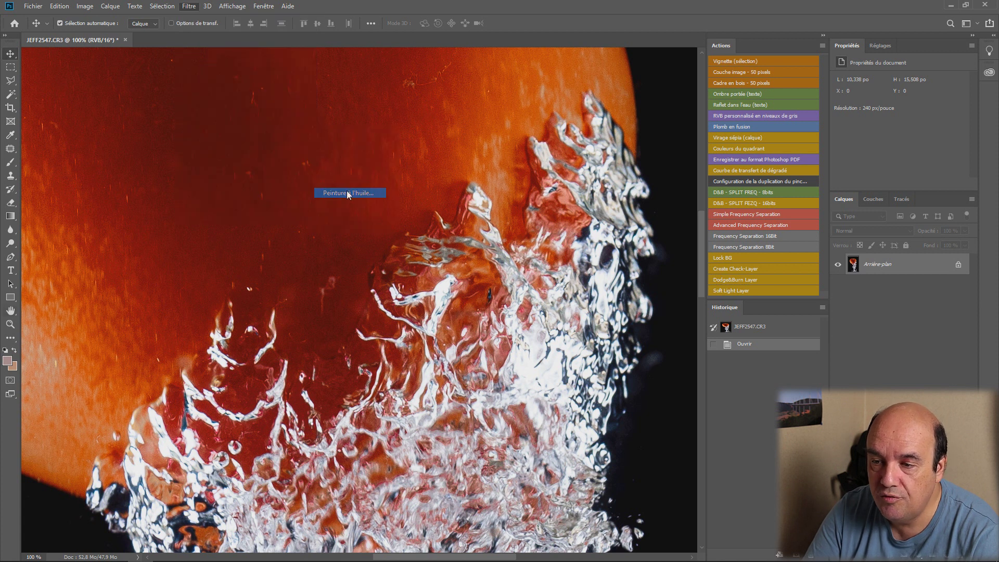
- Reapply oil paint: Stylisation 8,5, Netteté 5,4, Echelle 5,8, Grosseur 7,7, with preview on
left_click_drag(687, 238, 703, 239)
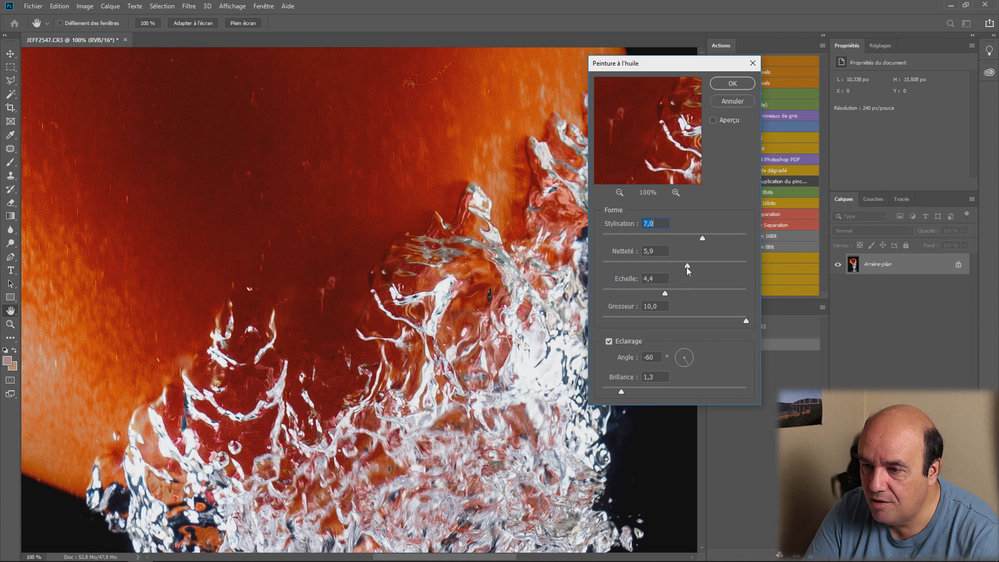
left_click_drag(687, 266, 686, 293)
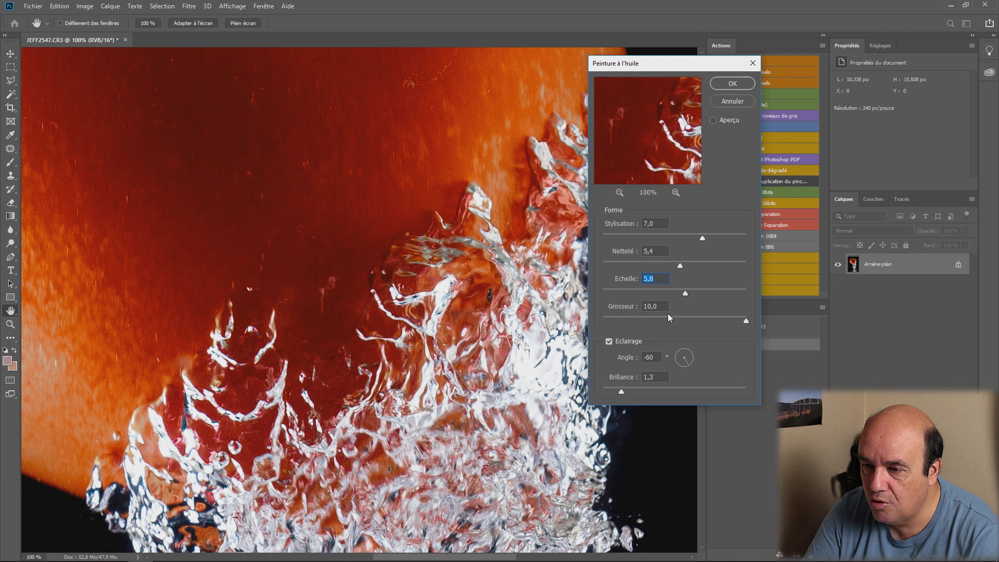
left_click_drag(746, 322, 712, 321)
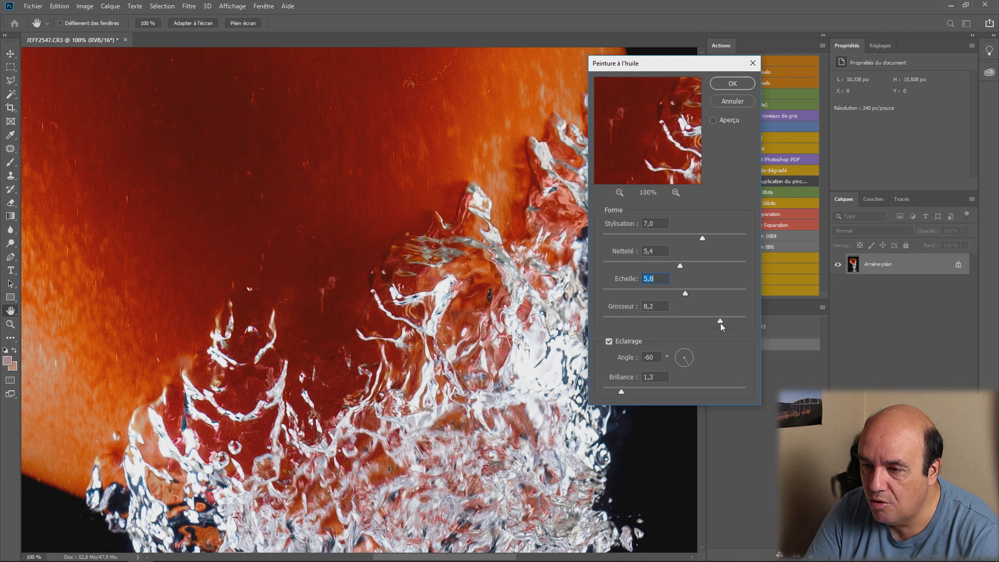
left_click(713, 120)
mouse_move(638, 112)
left_mouse_down()
mouse_move(647, 141)
mouse_move(599, 111)
left_mouse_up()
left_click_drag(622, 150, 660, 149)
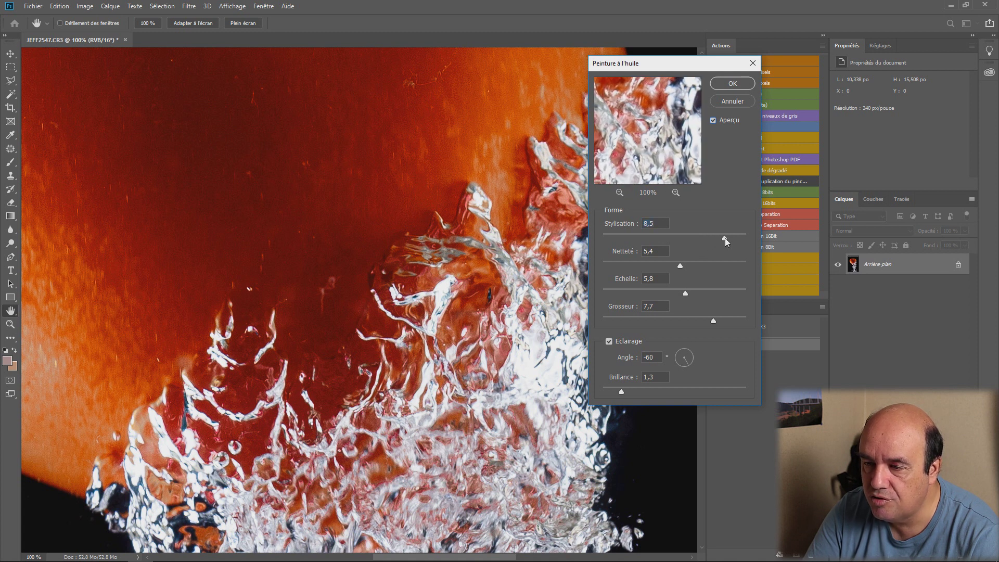
left_click(725, 239)
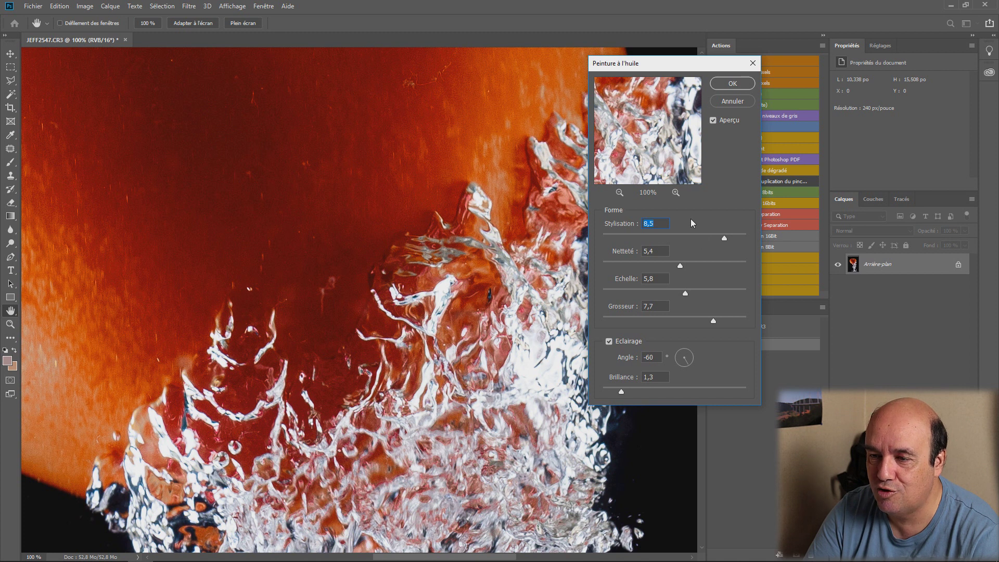
left_click(743, 86)
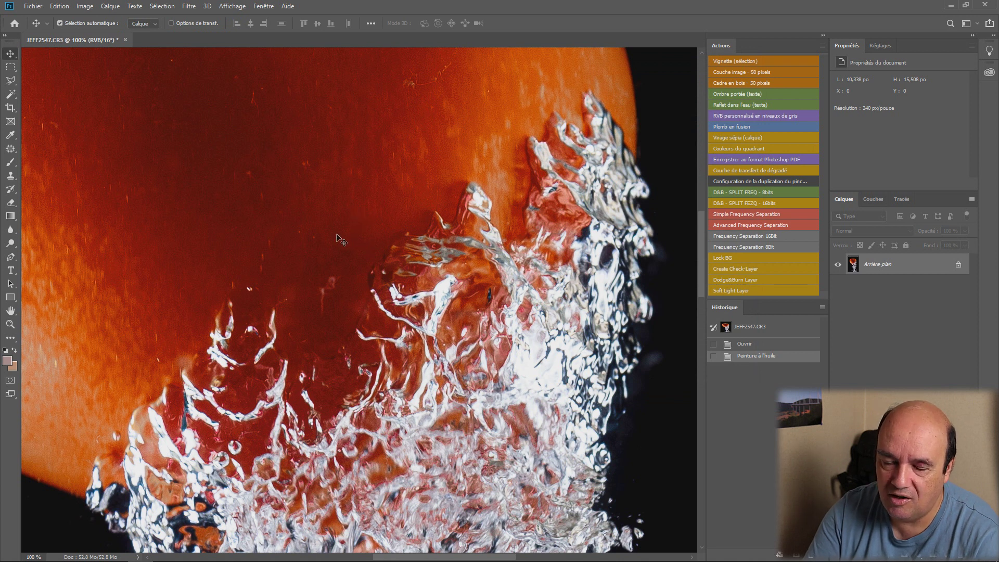
key("ctrl+minus")
key("ctrl+minus")
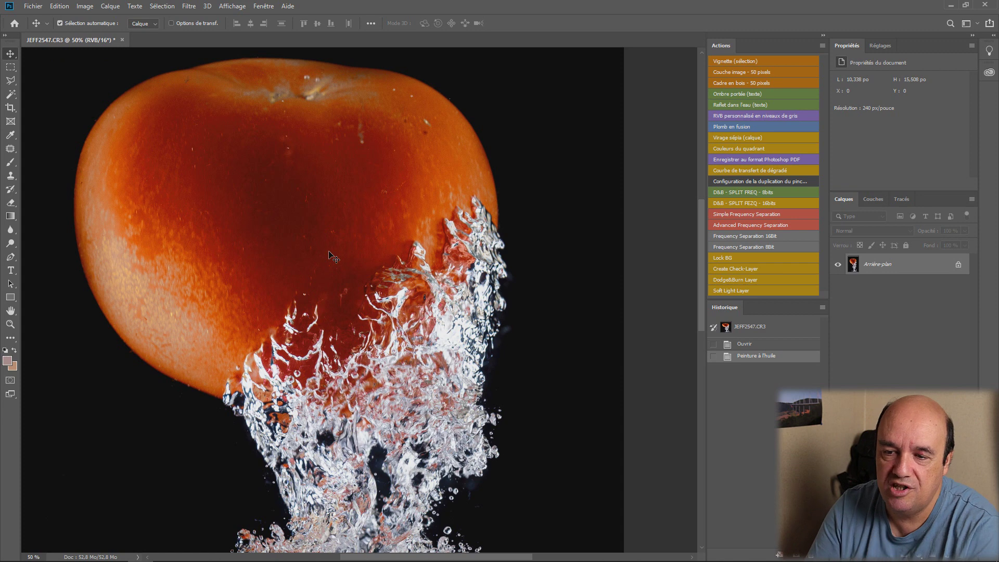
scroll(333, 257, "up", 2)
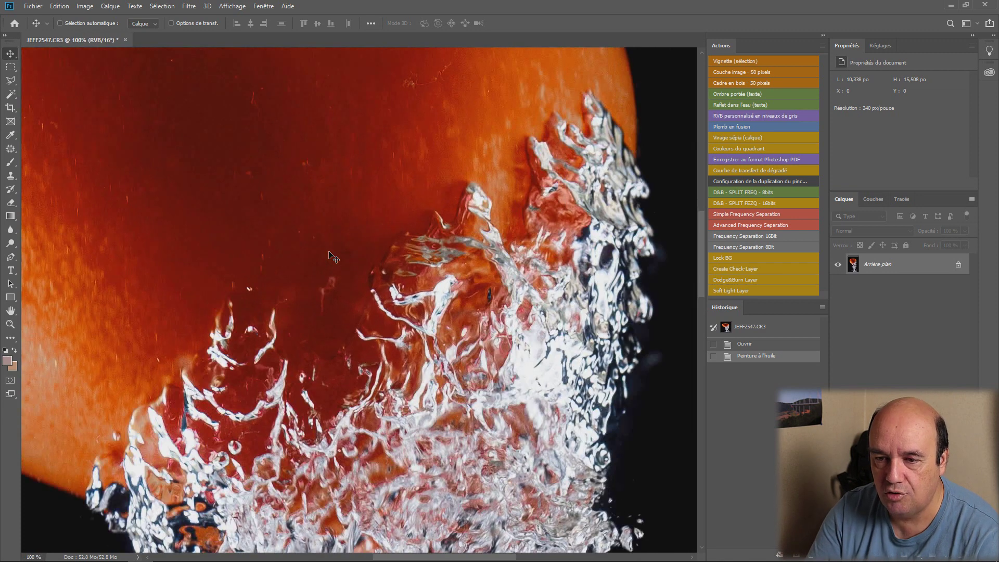
scroll(333, 257, "down", 1)
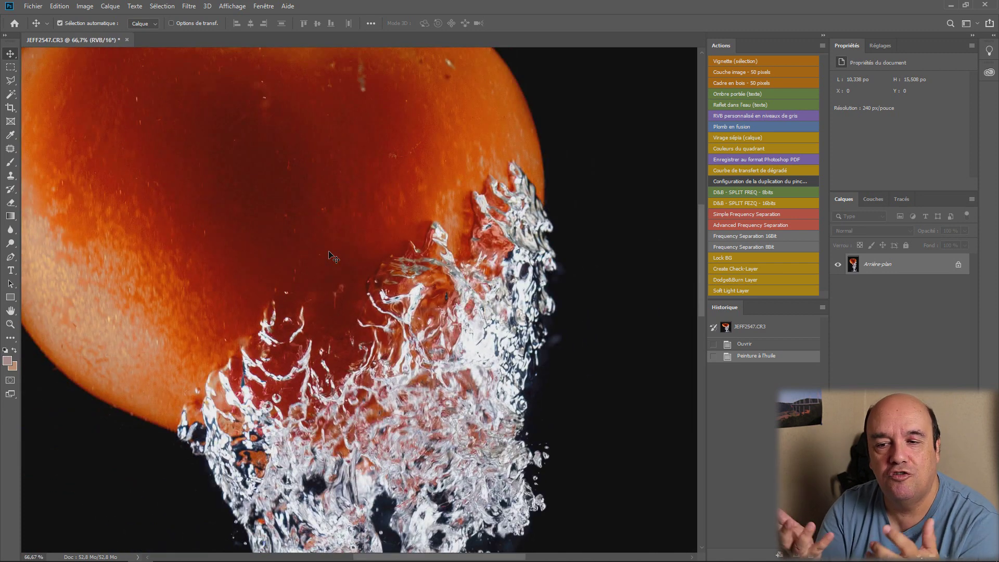
key("ctrl")
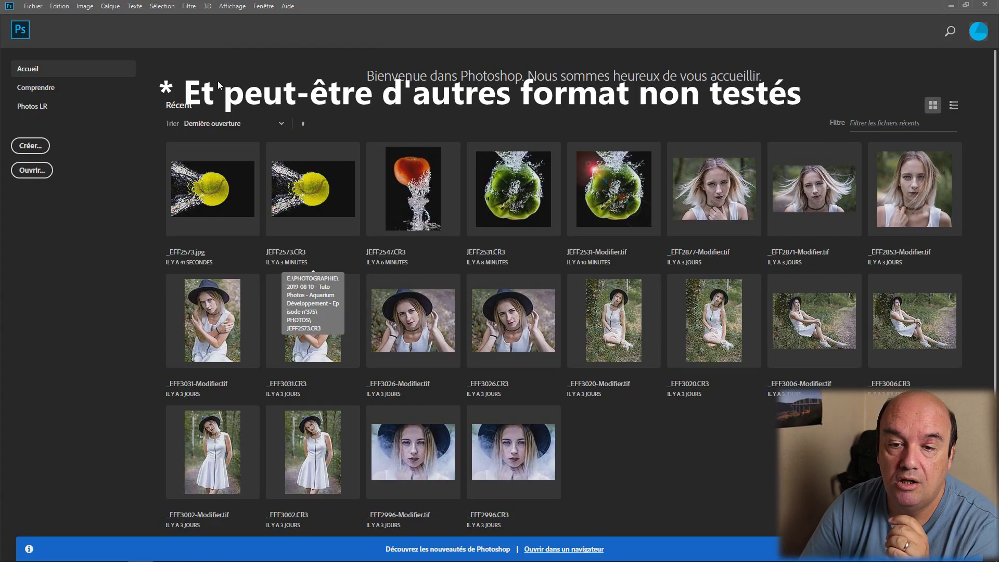
- Open the tennis ball photo _EFF2573.jpg from the TEST JOUR J folder
left_click(32, 170)
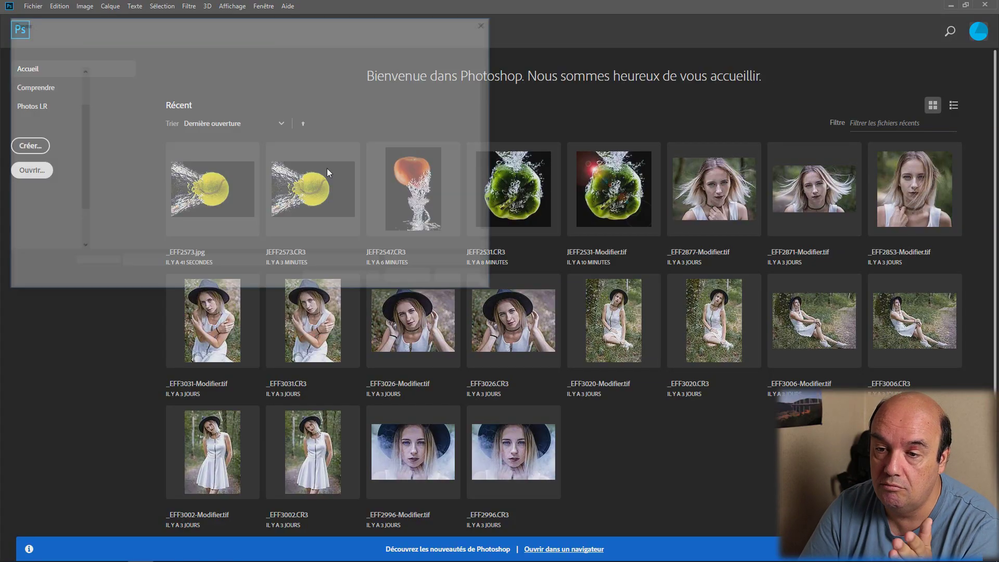
left_click(298, 173)
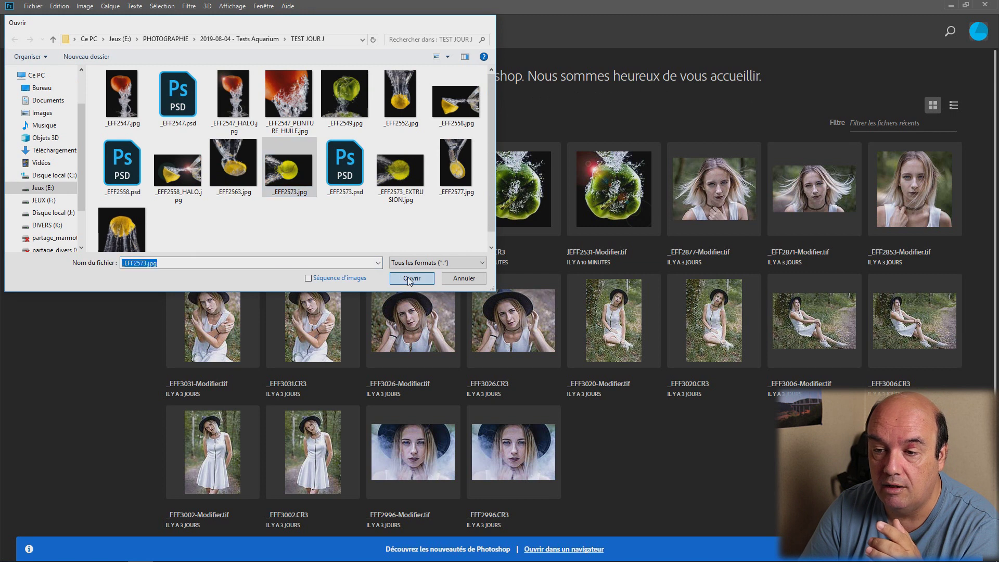
left_click(409, 279)
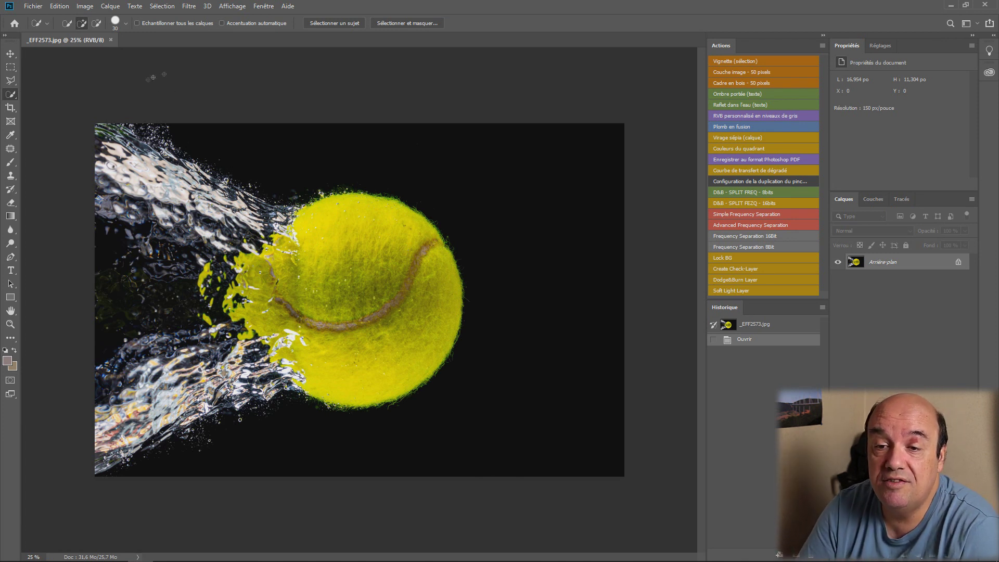
- Apply a Pyramides Extrusion with Longueur 30 and Profondeur 30 to _EFF2573.jpg
left_click(187, 8)
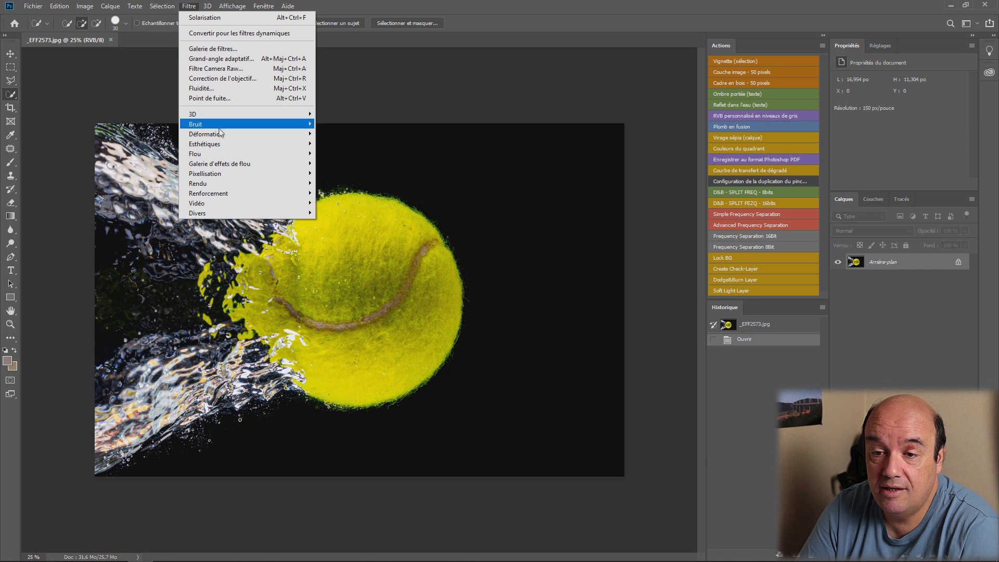
mouse_move(204, 143)
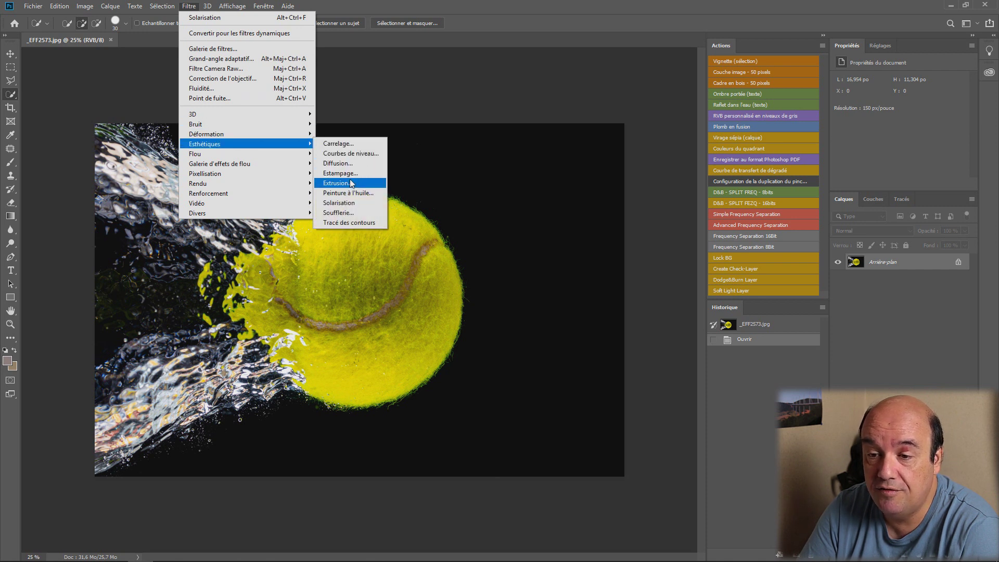
left_click(348, 183)
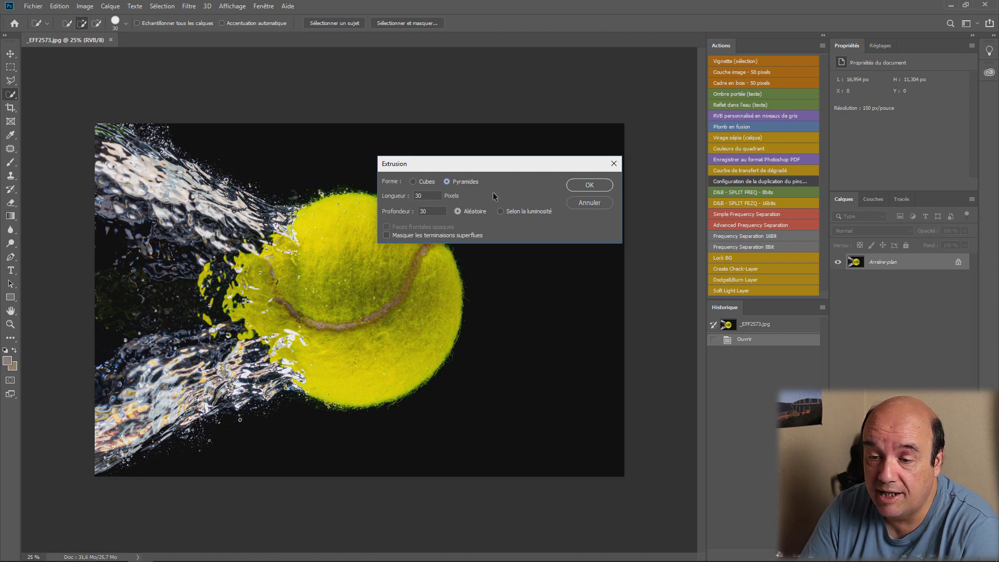
left_click(581, 187)
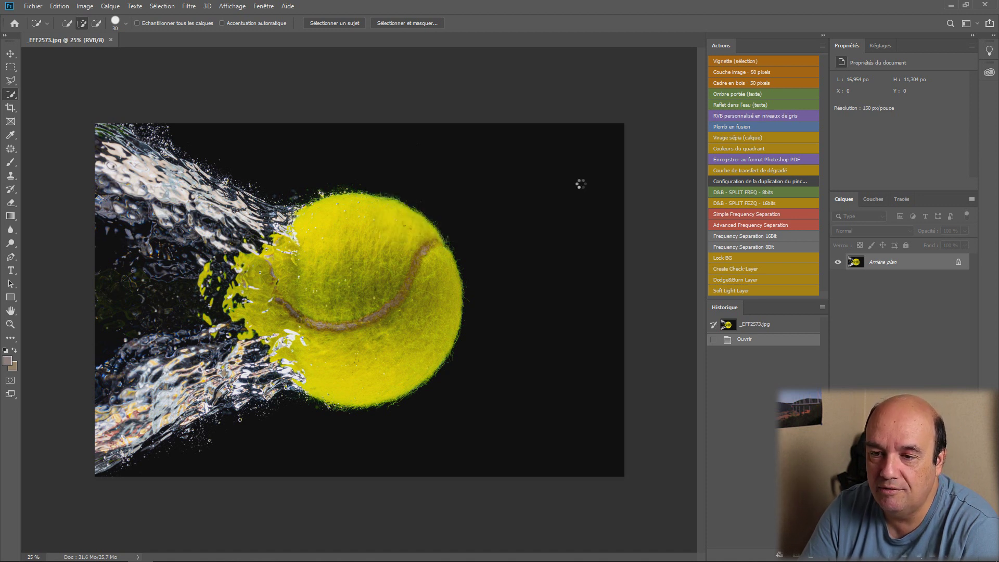